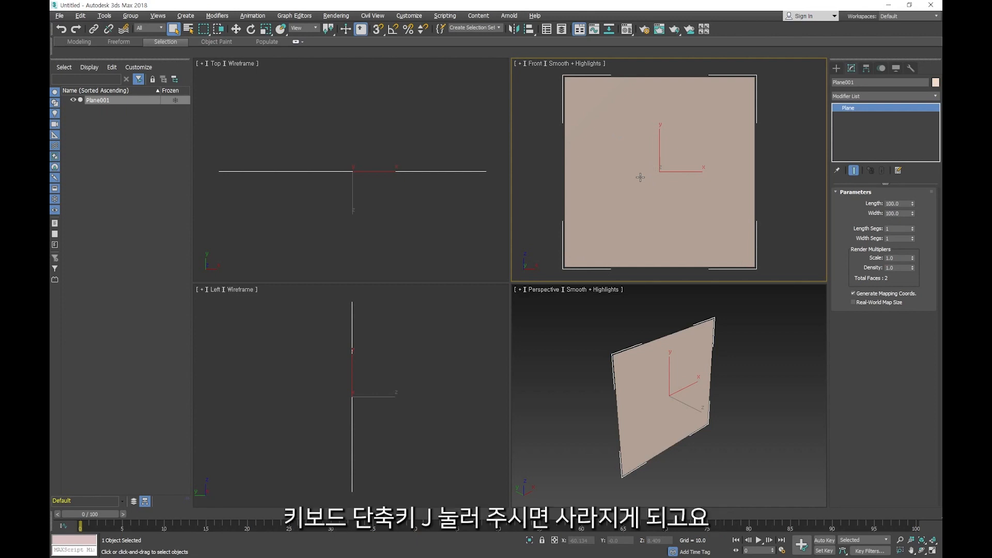
- Hide the selection brackets around the plane in the Front and Perspective viewports
{"action": "key", "text": "j"}
{"action": "key", "text": "j"}
{"action": "key", "text": "j"}
{"action": "key", "text": "j"}
{"action": "key", "text": "j"}
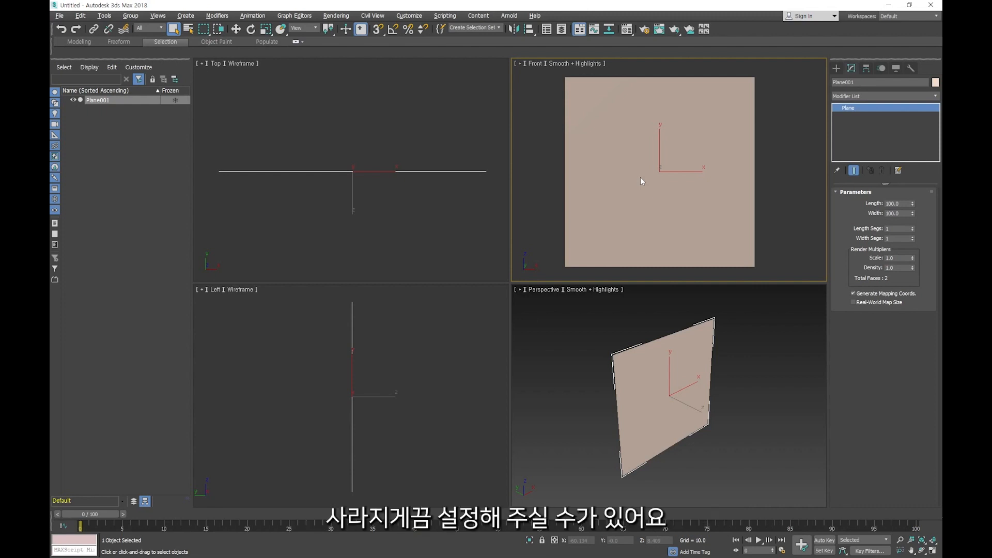
{"action": "middle_click", "coordinate": [667, 355]}
{"action": "key", "text": "j"}
- Turn on Edged Faces shading in the Front viewport
{"action": "mouse_move", "coordinate": [615, 211]}
{"action": "middle_mouse_down"}
{"action": "mouse_move", "coordinate": [603, 207]}
{"action": "mouse_move", "coordinate": [611, 202]}
{"action": "middle_mouse_up"}
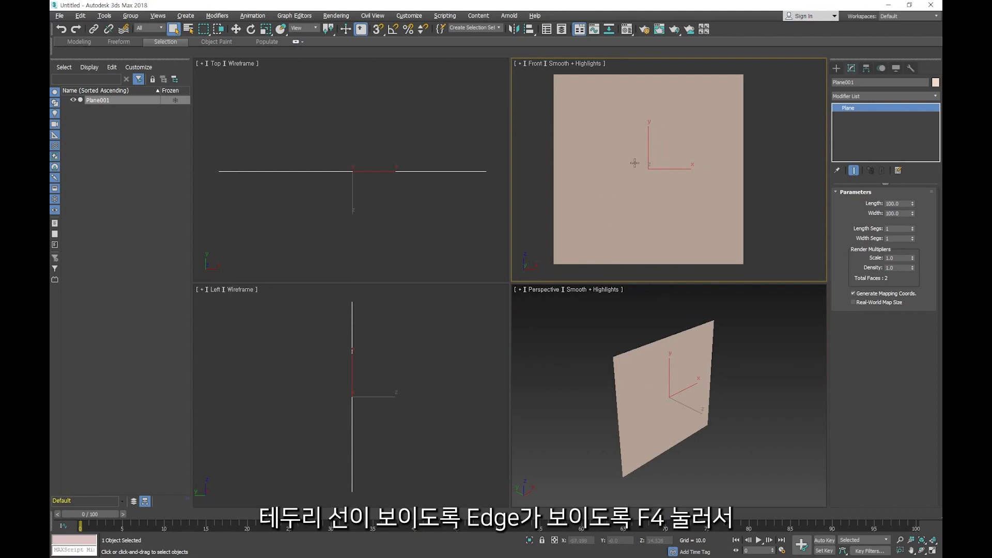
{"action": "key", "text": "F4"}
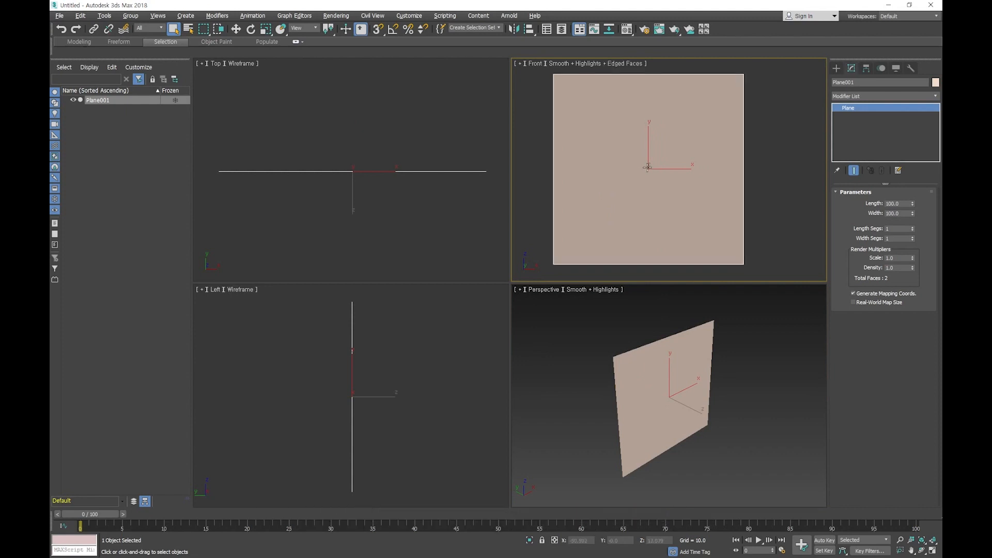
{"action": "middle_click_drag", "start_coordinate": [647, 167], "coordinate": [659, 176]}
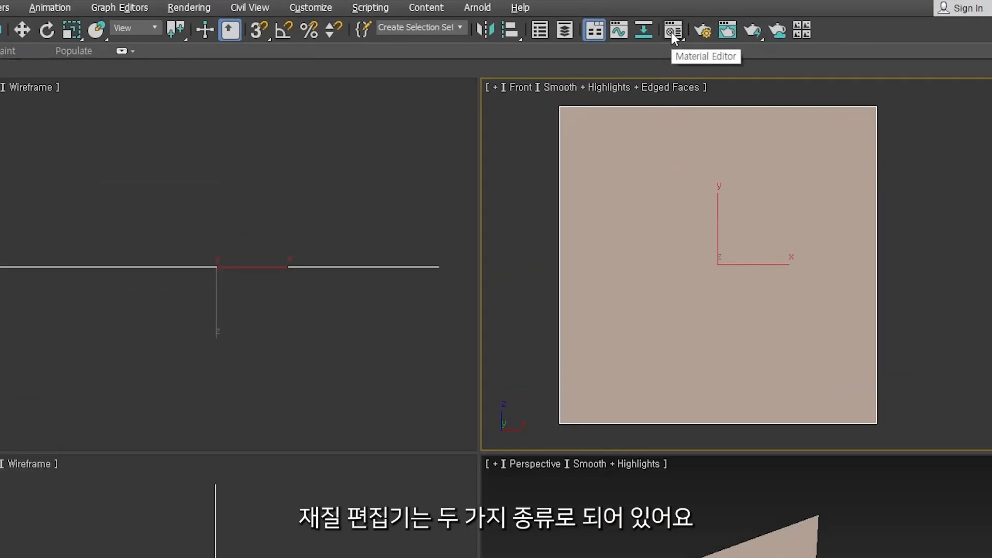
- Open the Compact Material Editor, switch it to Slate mode and close it
{"action": "left_click_drag", "start_coordinate": [674, 39], "coordinate": [678, 87]}
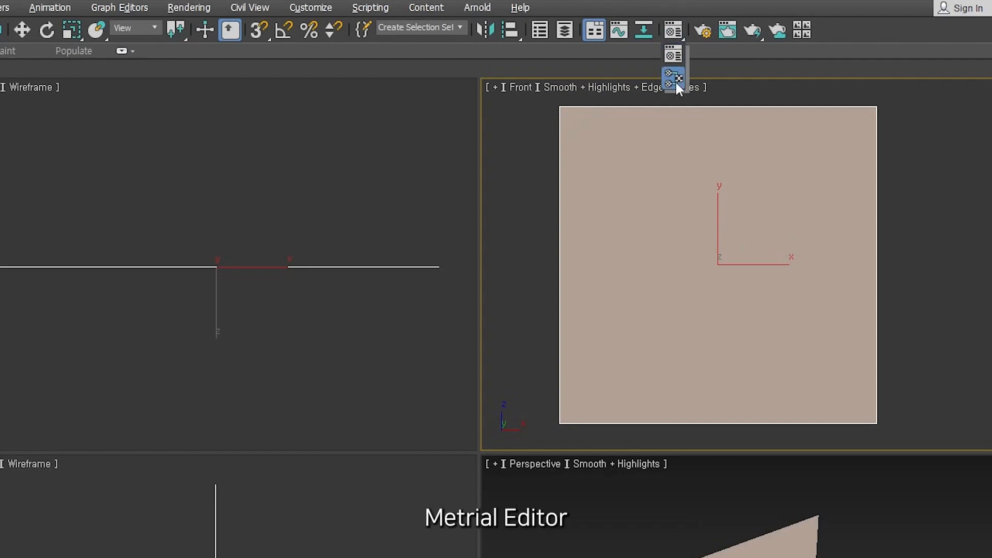
{"action": "left_click_drag", "start_coordinate": [676, 37], "coordinate": [675, 54]}
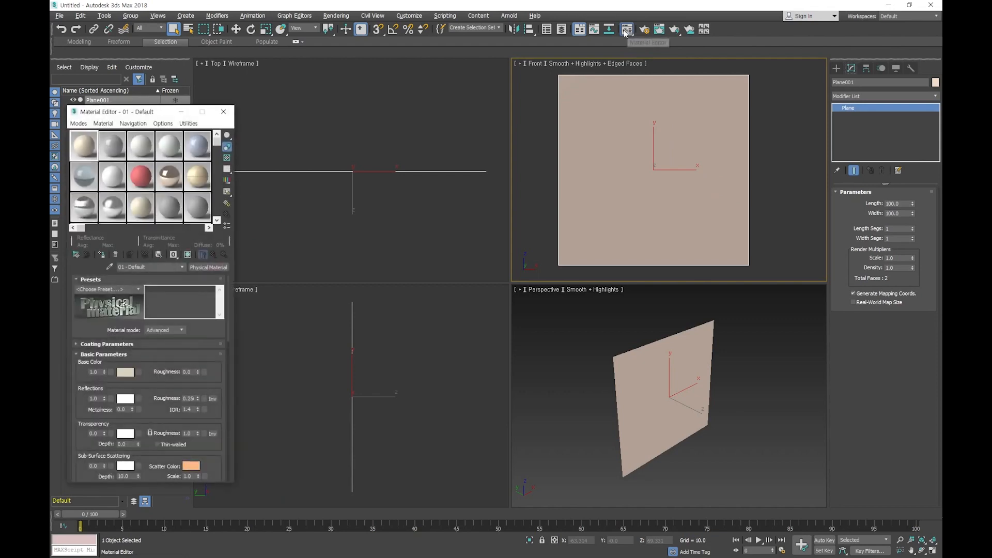
{"action": "left_click_drag", "start_coordinate": [150, 111], "coordinate": [297, 81]}
{"action": "left_click", "coordinate": [226, 92]}
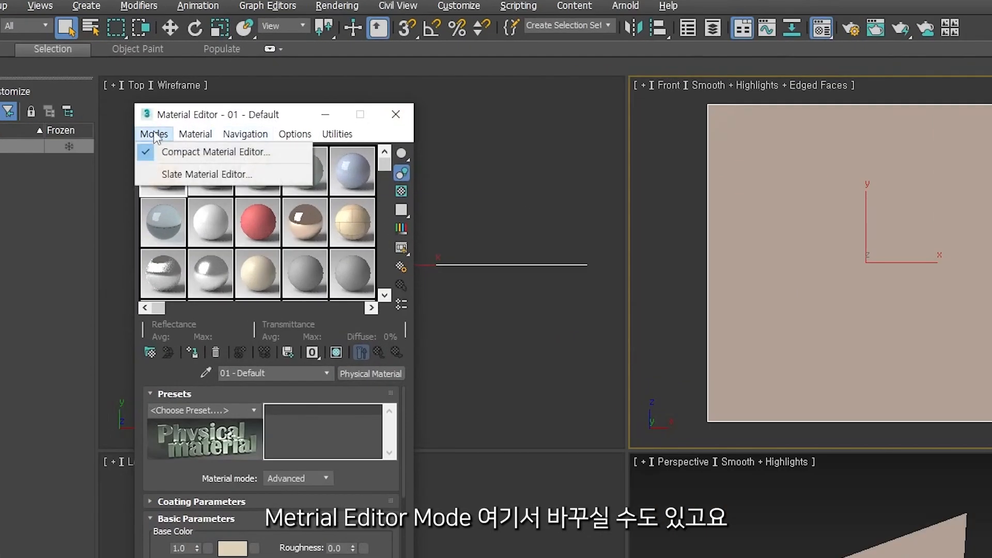
{"action": "left_click", "coordinate": [184, 174]}
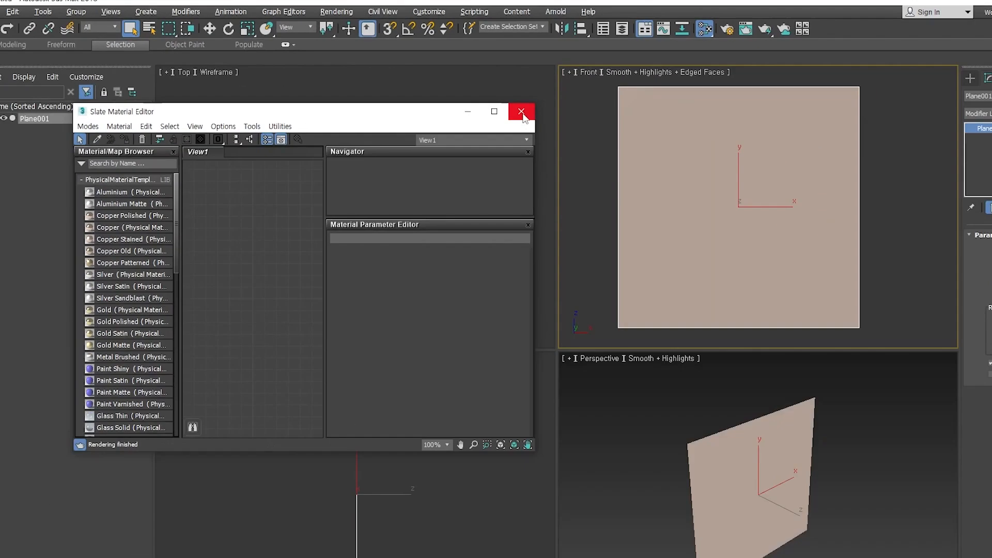
{"action": "left_click", "coordinate": [581, 136]}
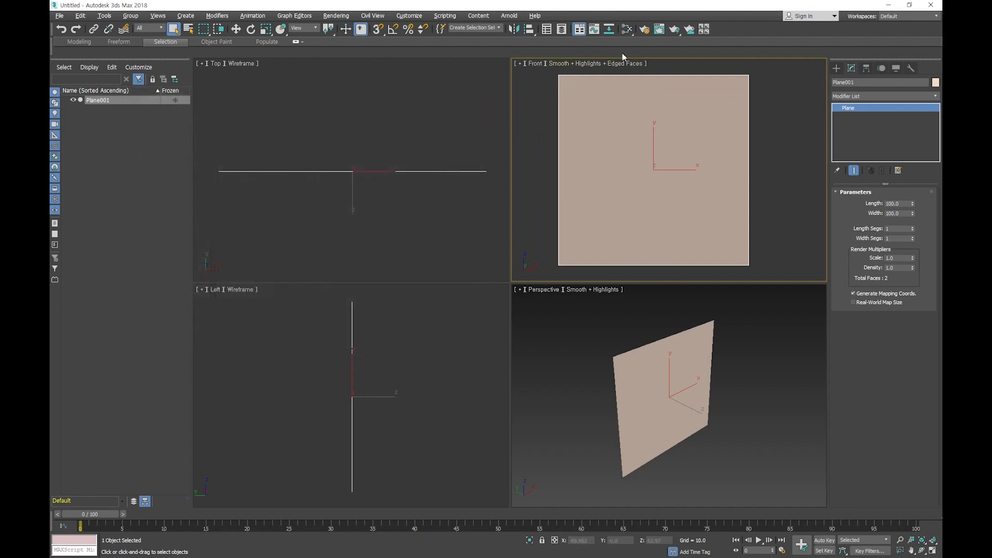
- Set the Material Editor to open in compact mode, then open and close it to try it out
{"action": "left_click_drag", "start_coordinate": [627, 29], "coordinate": [626, 46]}
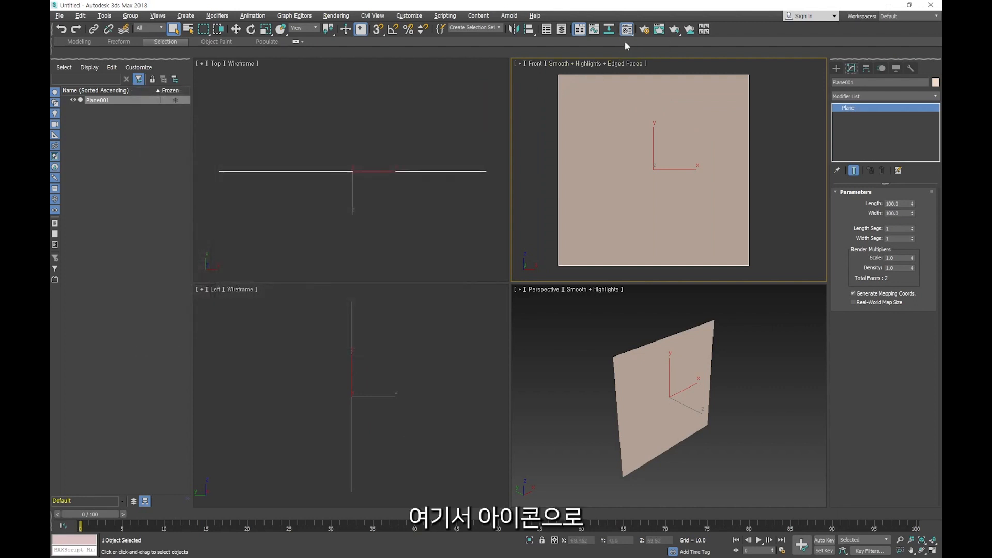
{"action": "left_click", "coordinate": [625, 30]}
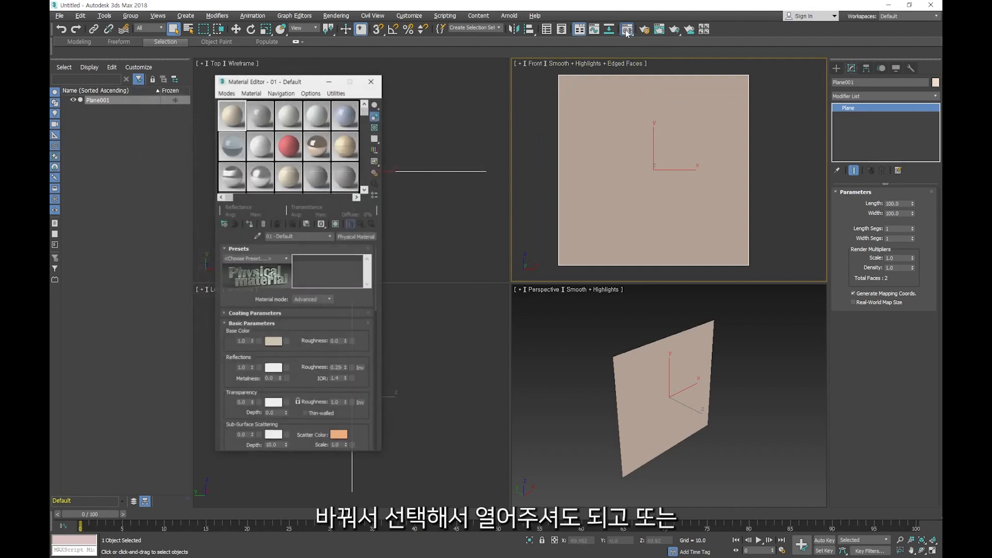
{"action": "left_click", "coordinate": [369, 83]}
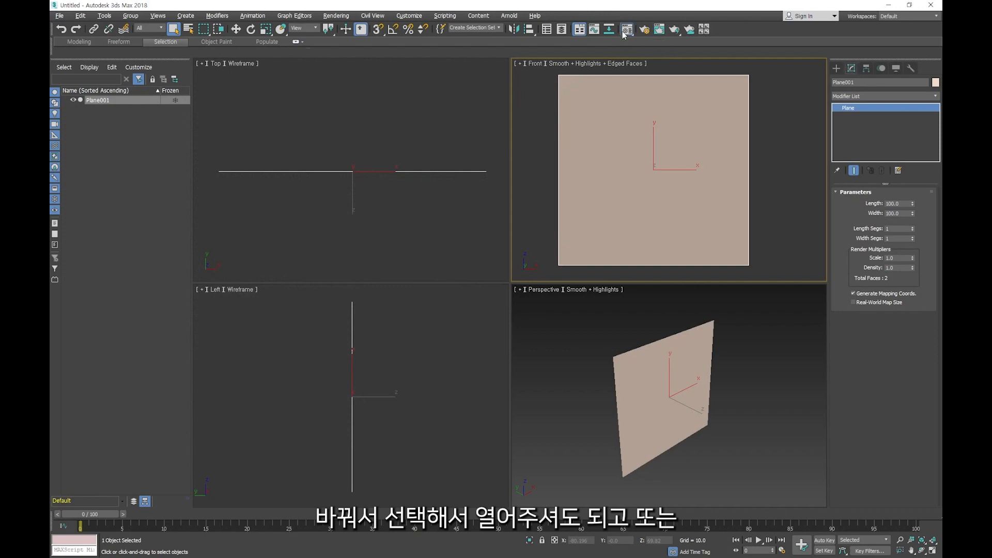
{"action": "left_click", "coordinate": [626, 30]}
{"action": "left_click", "coordinate": [378, 81]}
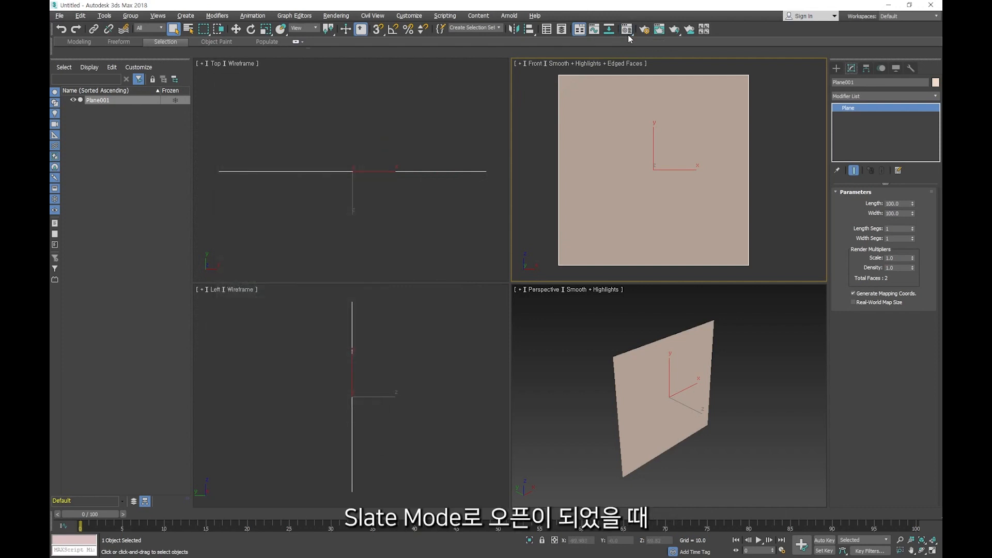
- Open the Slate Material Editor and switch it to Compact Material Editor mode
{"action": "left_click_drag", "start_coordinate": [626, 30], "coordinate": [625, 49]}
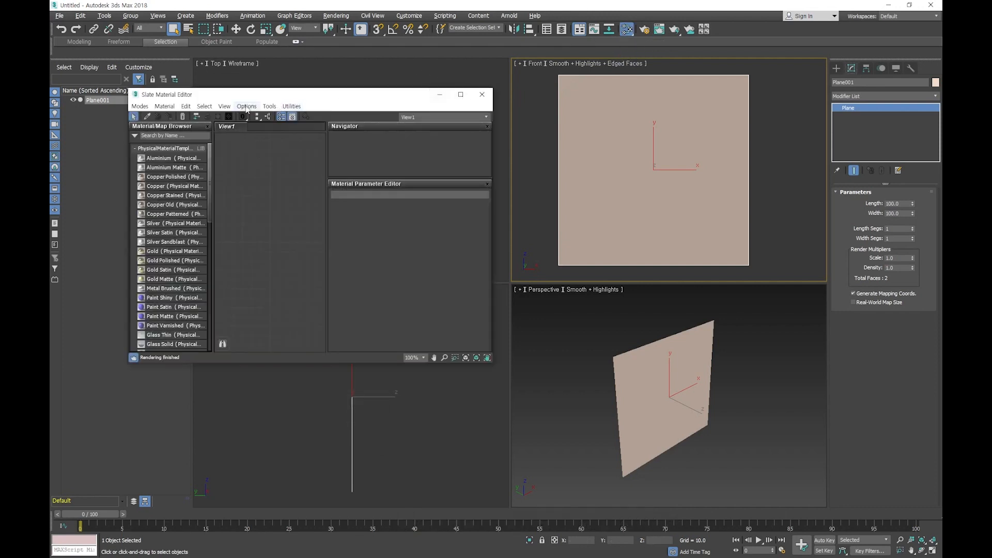
{"action": "left_click", "coordinate": [139, 106]}
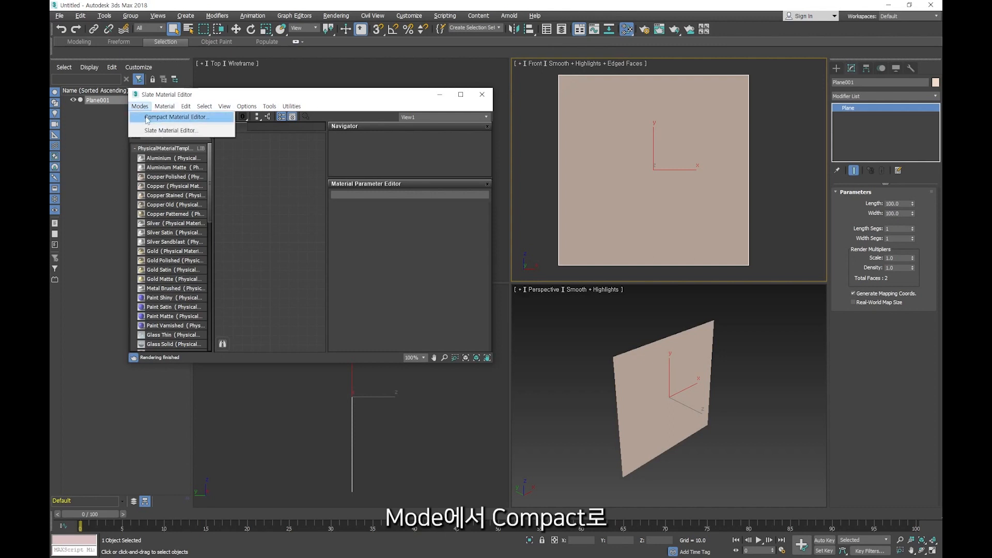
{"action": "left_click", "coordinate": [147, 119]}
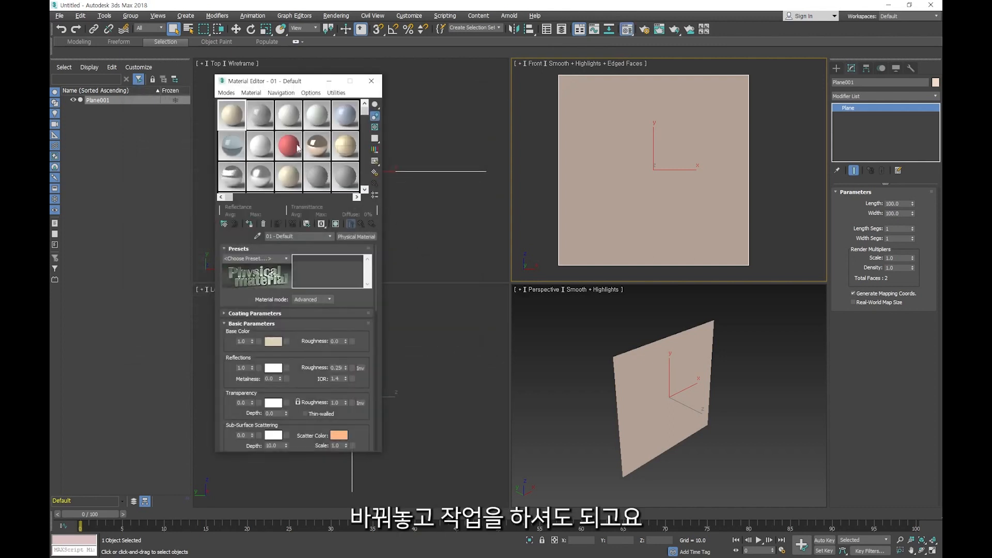
{"action": "left_click_drag", "start_coordinate": [275, 85], "coordinate": [284, 85]}
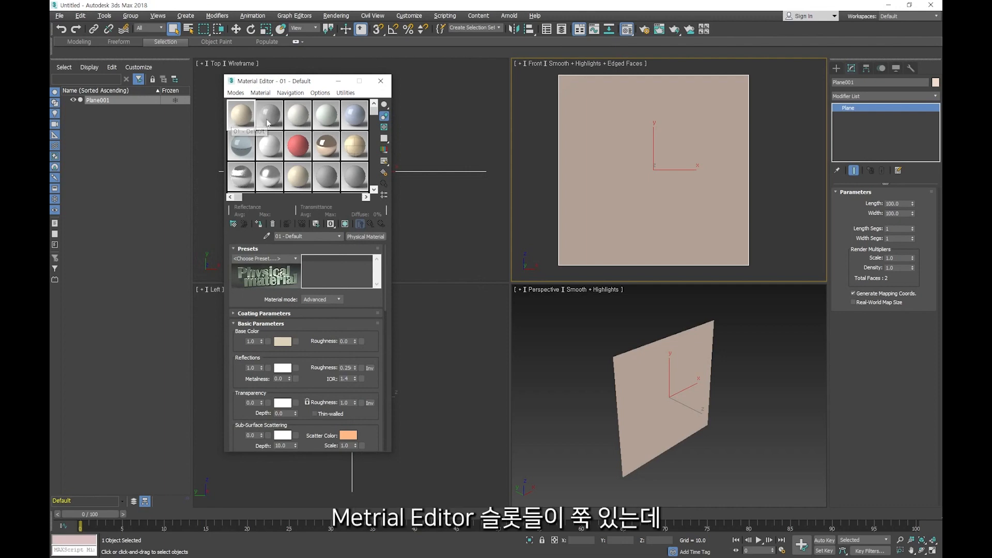
- Select the 01 - Default material slot and set the slot display to 3 X 2 Sample Windows
{"action": "left_click", "coordinate": [272, 123]}
{"action": "left_click", "coordinate": [298, 116]}
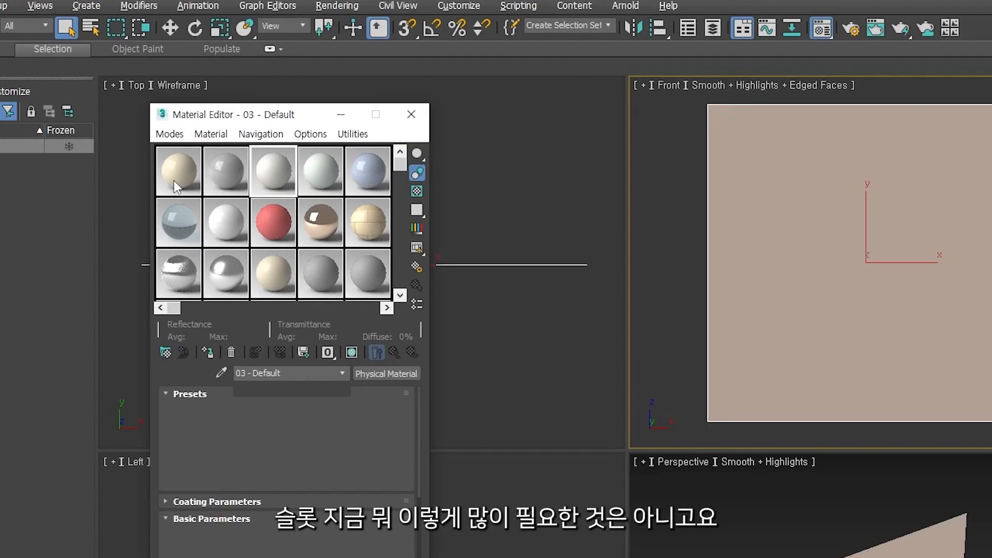
{"action": "left_click", "coordinate": [319, 179]}
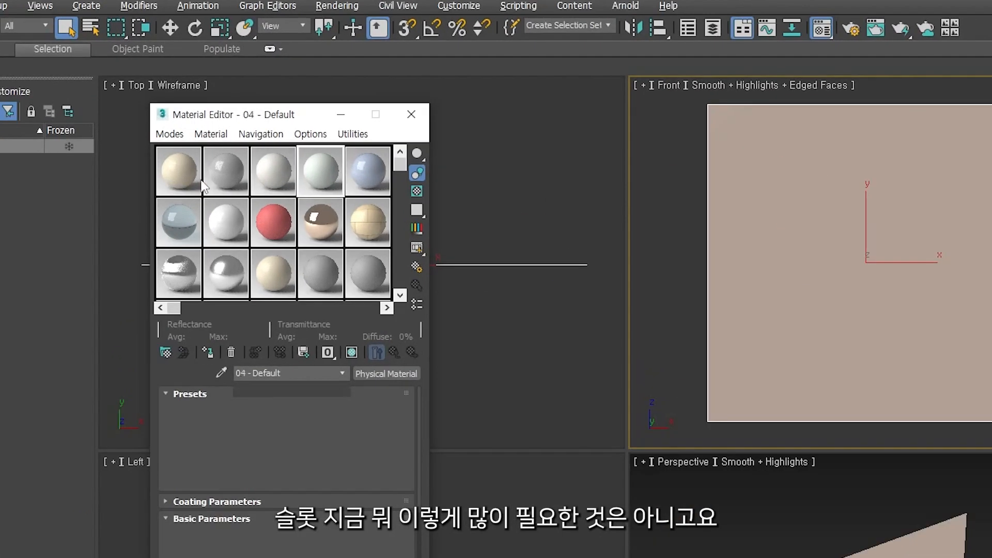
{"action": "left_click", "coordinate": [180, 176]}
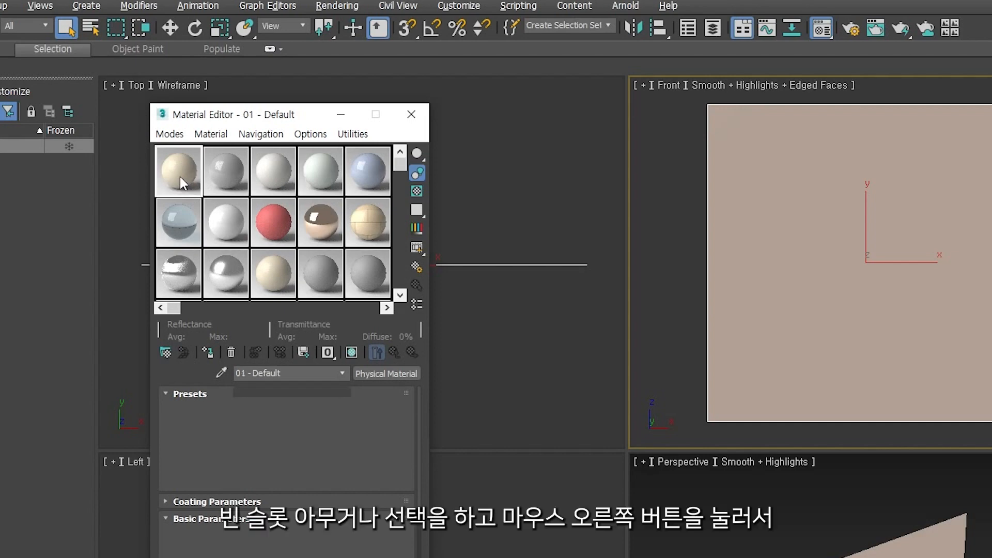
{"action": "right_click", "coordinate": [178, 175]}
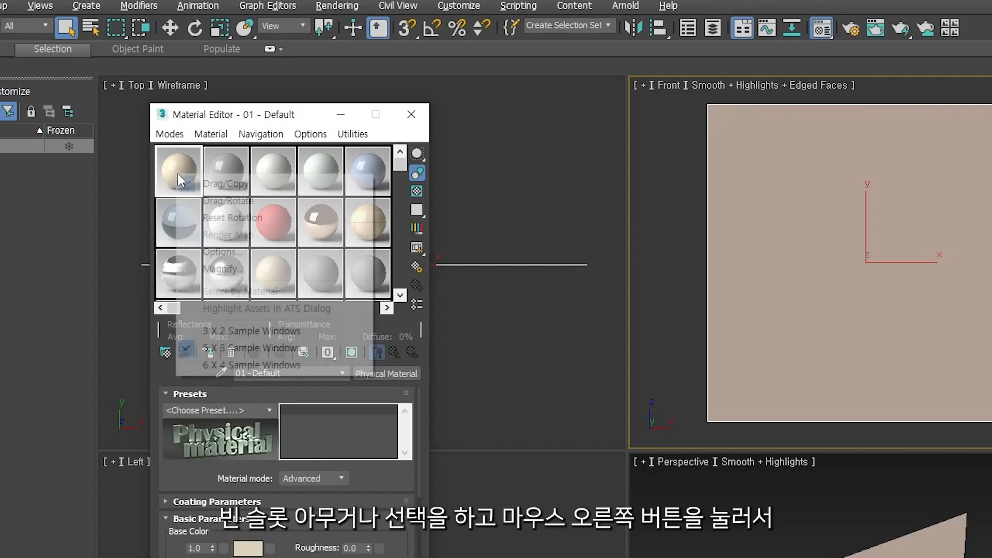
{"action": "left_click", "coordinate": [242, 331]}
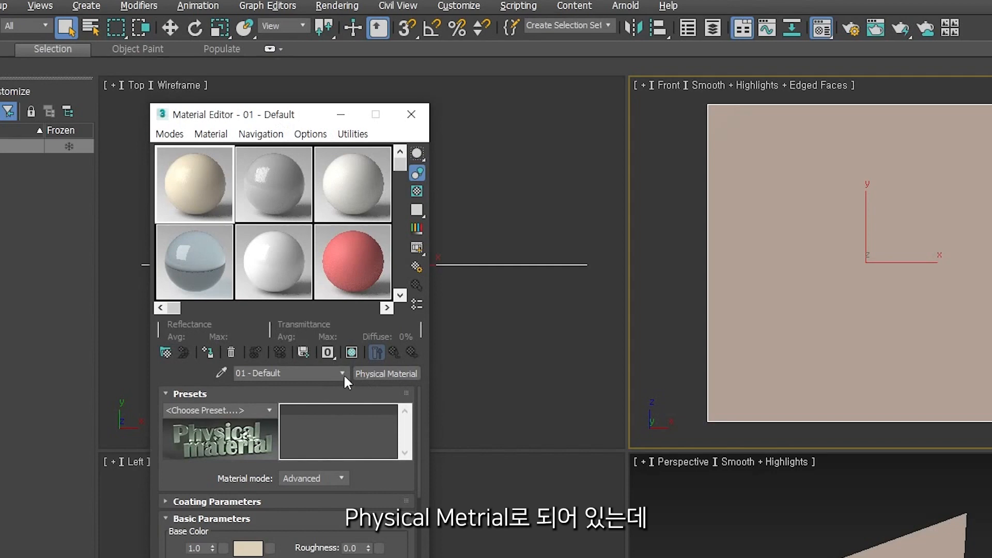
- Set the production renderer to Scanline Renderer in Render Setup and close the dialog
{"action": "left_click", "coordinate": [379, 377]}
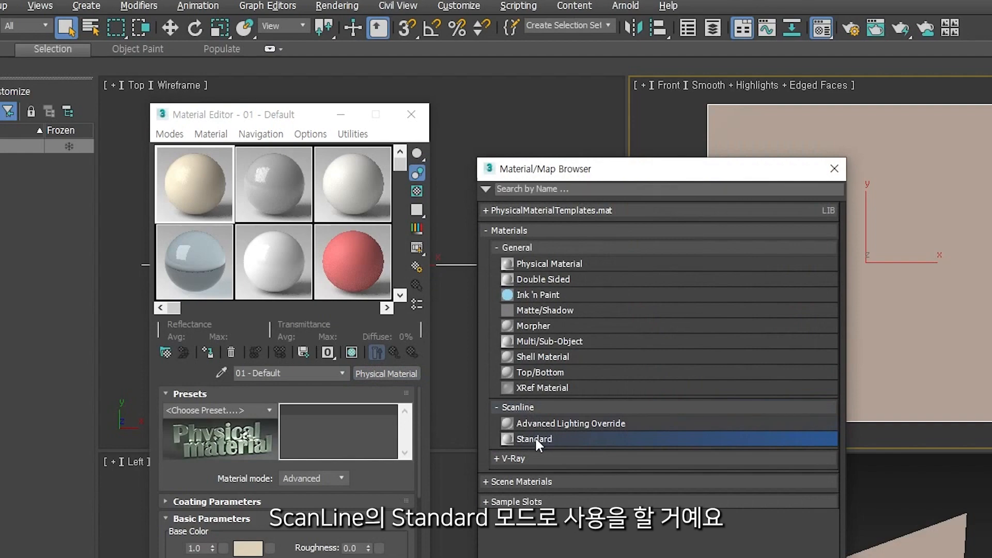
{"action": "key", "text": "Escape"}
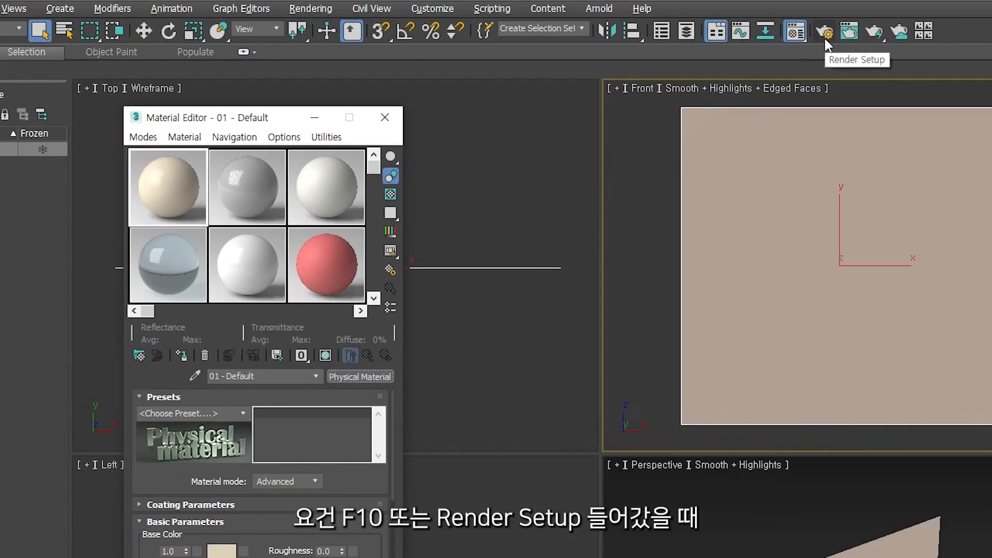
{"action": "left_click", "coordinate": [825, 33]}
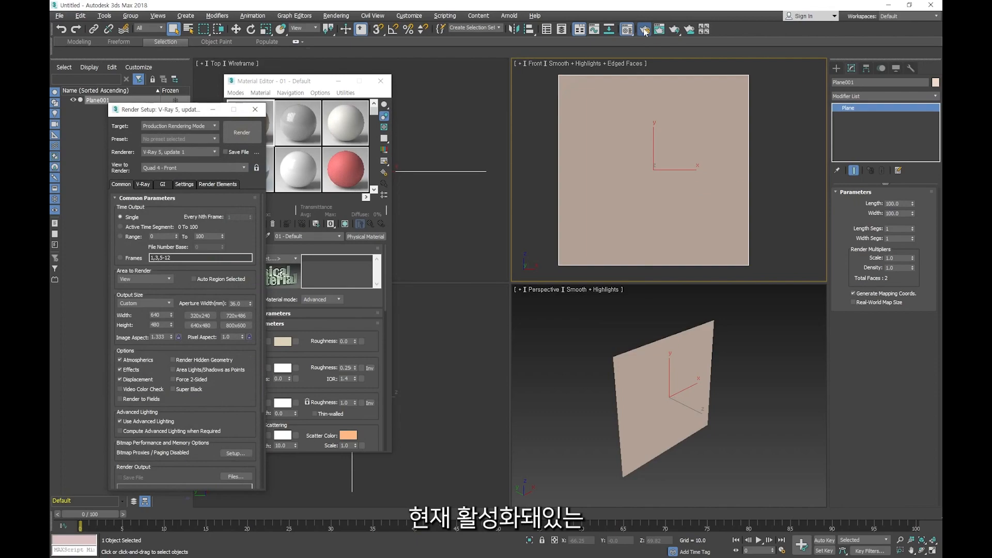
{"action": "left_click_drag", "start_coordinate": [145, 166], "coordinate": [559, 166]}
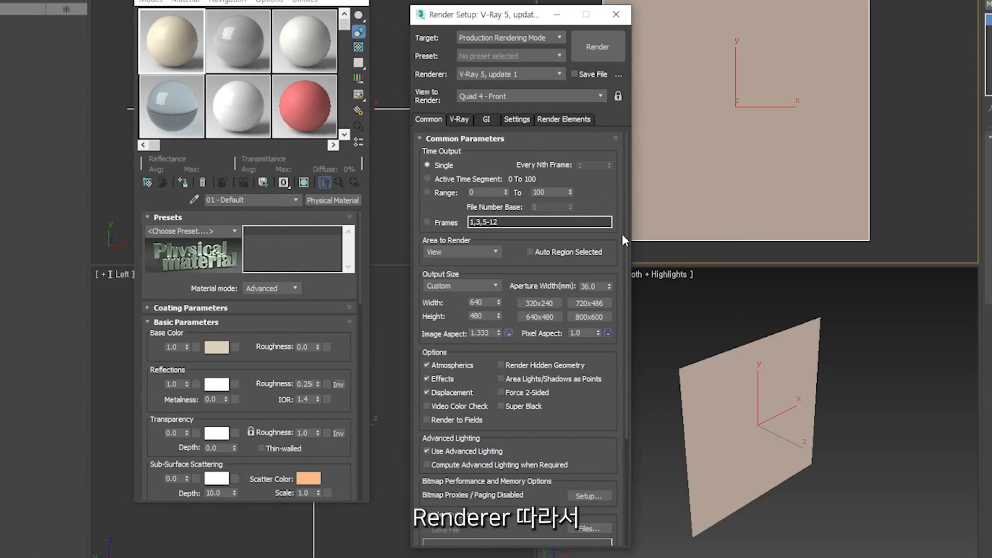
{"action": "scroll", "coordinate": [623, 311], "scroll_direction": "down", "scroll_amount": 5}
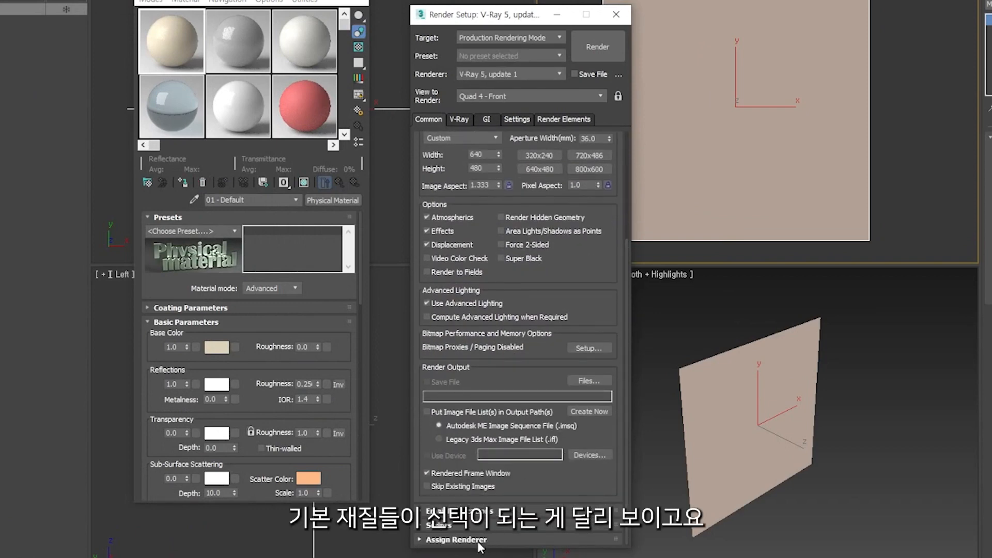
{"action": "scroll", "coordinate": [579, 484], "scroll_direction": "down", "scroll_amount": 3}
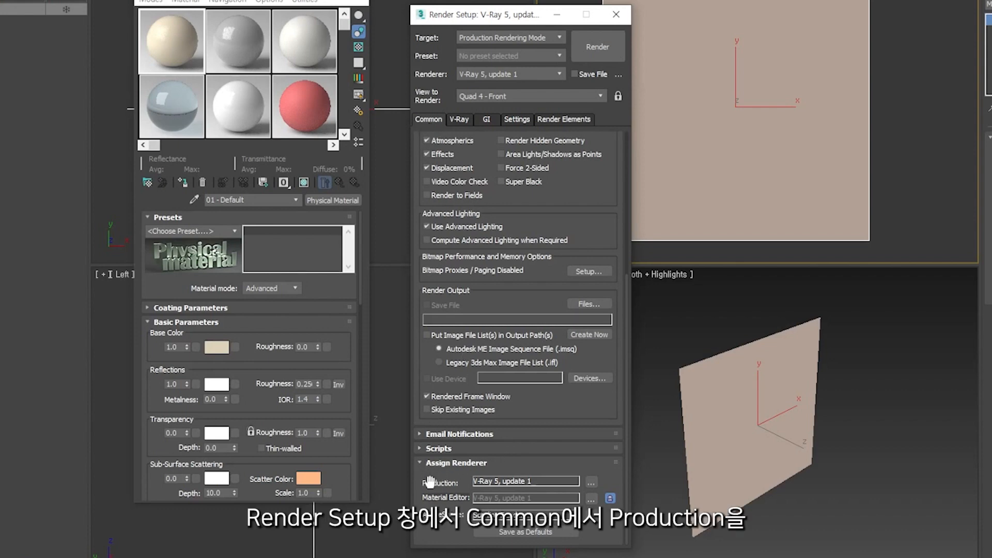
{"action": "left_click", "coordinate": [592, 483]}
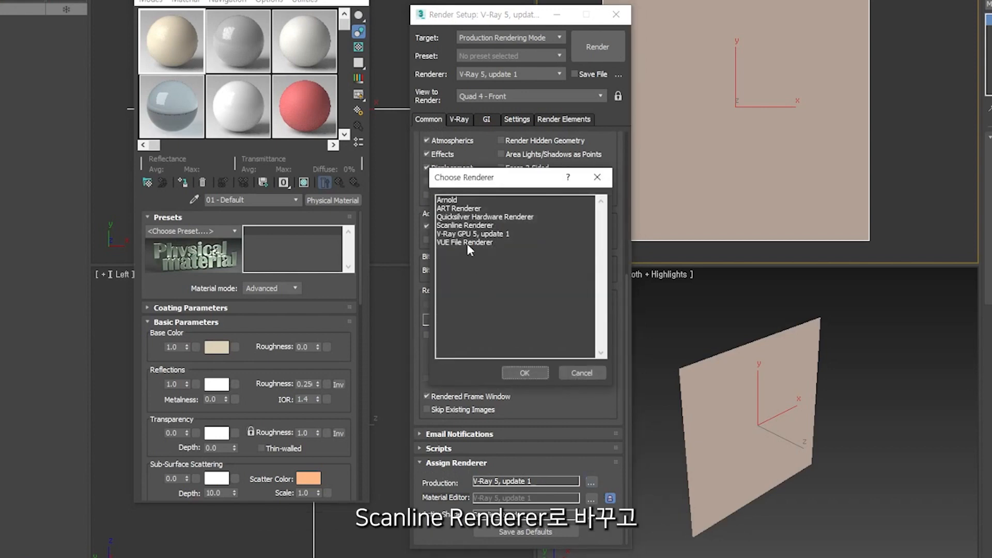
{"action": "left_click", "coordinate": [463, 225]}
{"action": "left_click", "coordinate": [525, 373]}
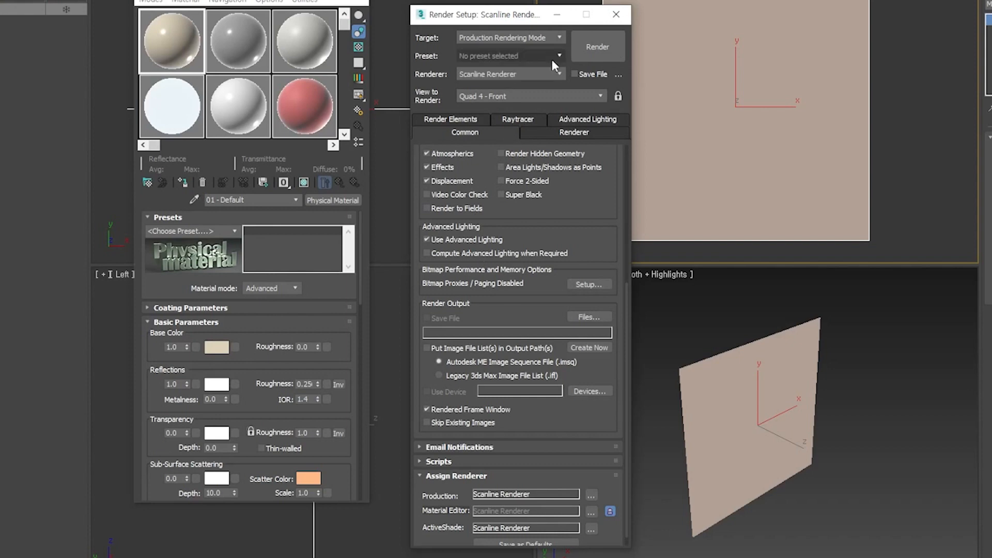
{"action": "left_click", "coordinate": [615, 15]}
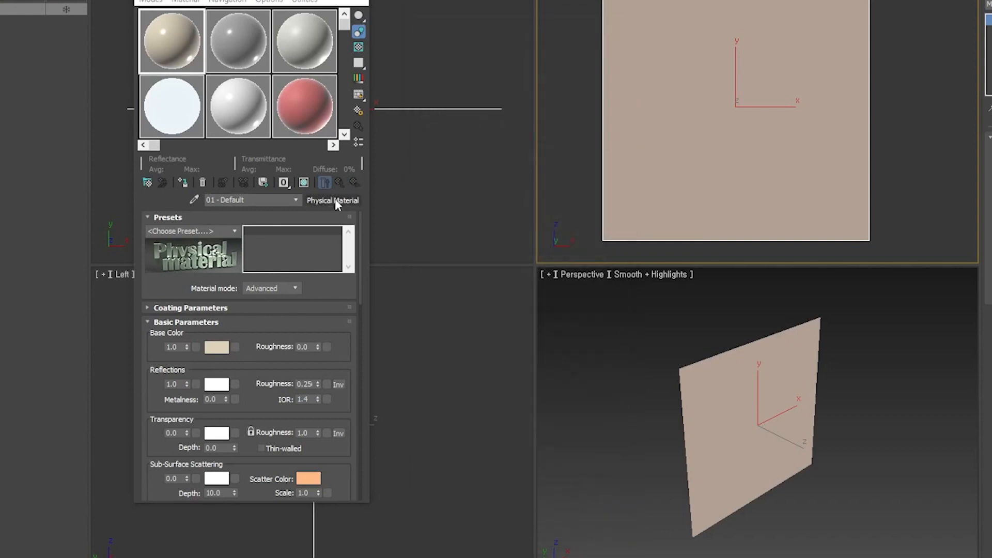
- Change the 01 - Default material to the Scanline Standard type and assign it to the plane
{"action": "left_click", "coordinate": [333, 200]}
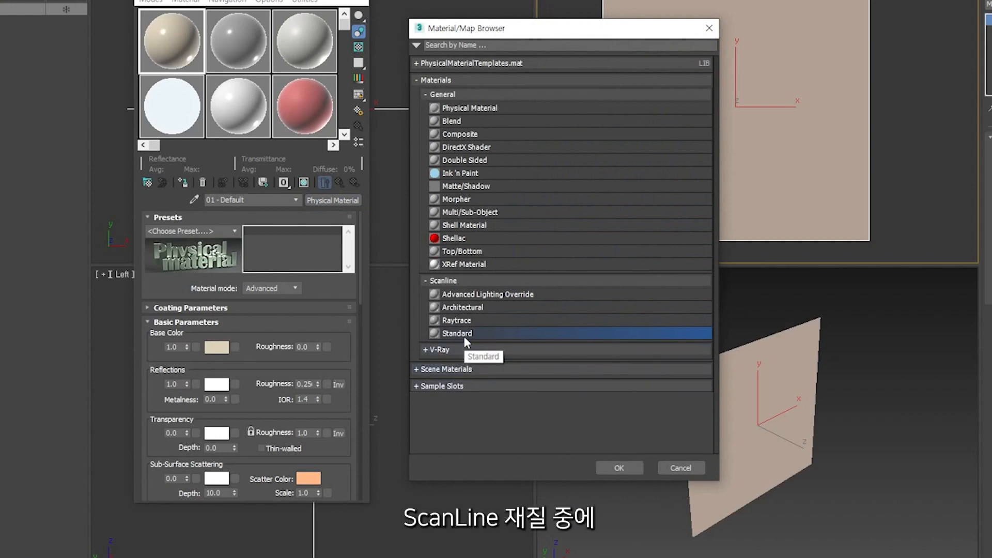
{"action": "left_click", "coordinate": [614, 468]}
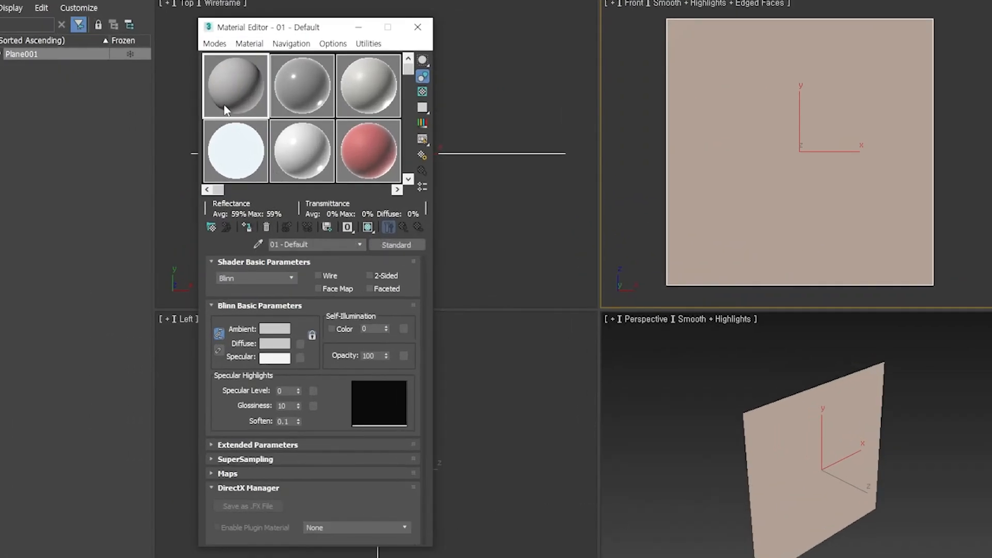
{"action": "left_click_drag", "start_coordinate": [237, 91], "coordinate": [734, 181]}
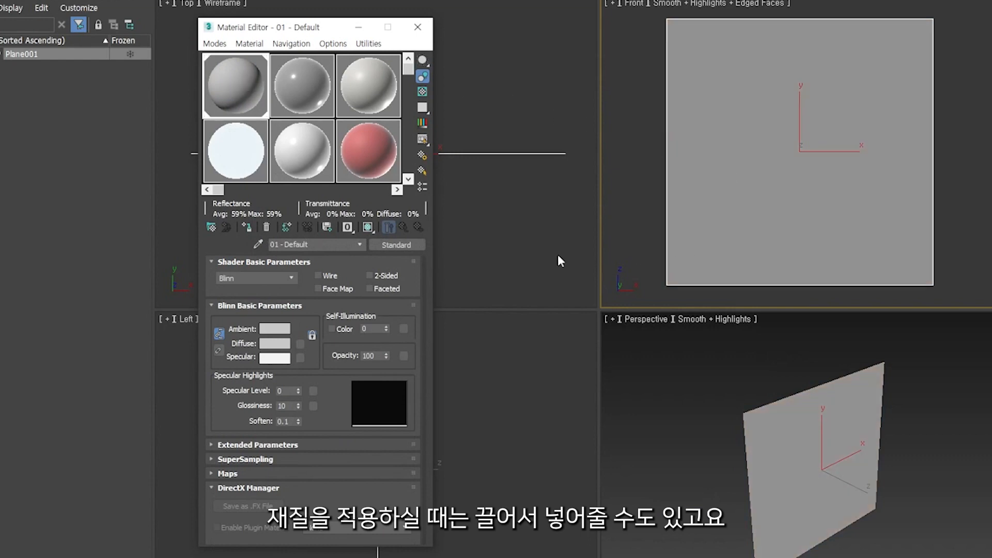
{"action": "left_click", "coordinate": [985, 166]}
{"action": "left_click_drag", "start_coordinate": [963, 104], "coordinate": [862, 160]}
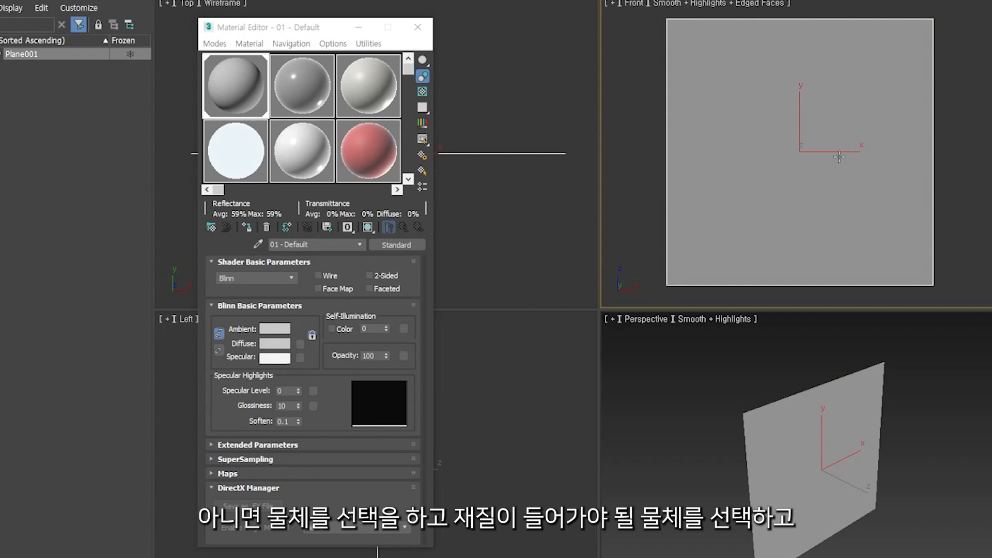
- Assign the 01 - Default material to the selected plane and expand the material's list of map slots
{"action": "left_click", "coordinate": [233, 92]}
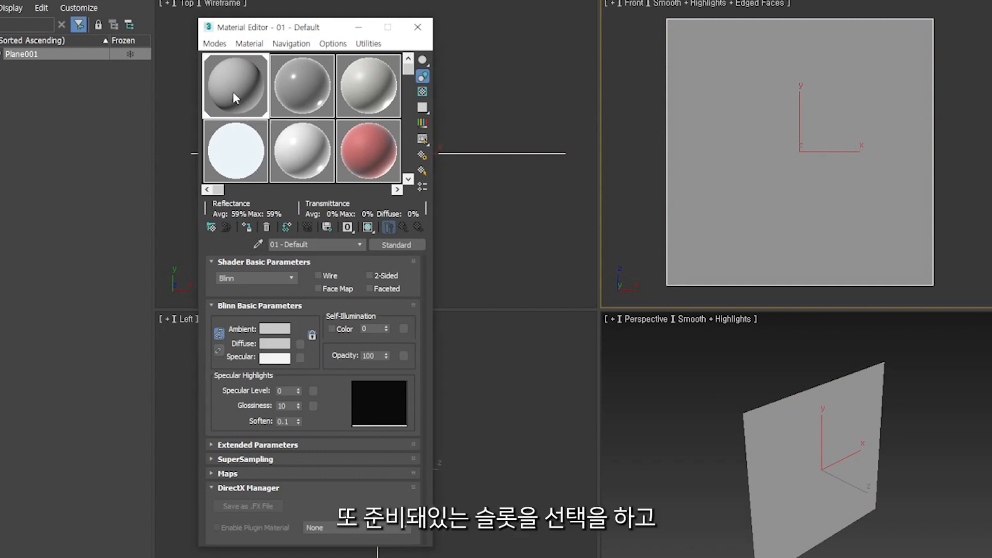
{"action": "left_click", "coordinate": [247, 228]}
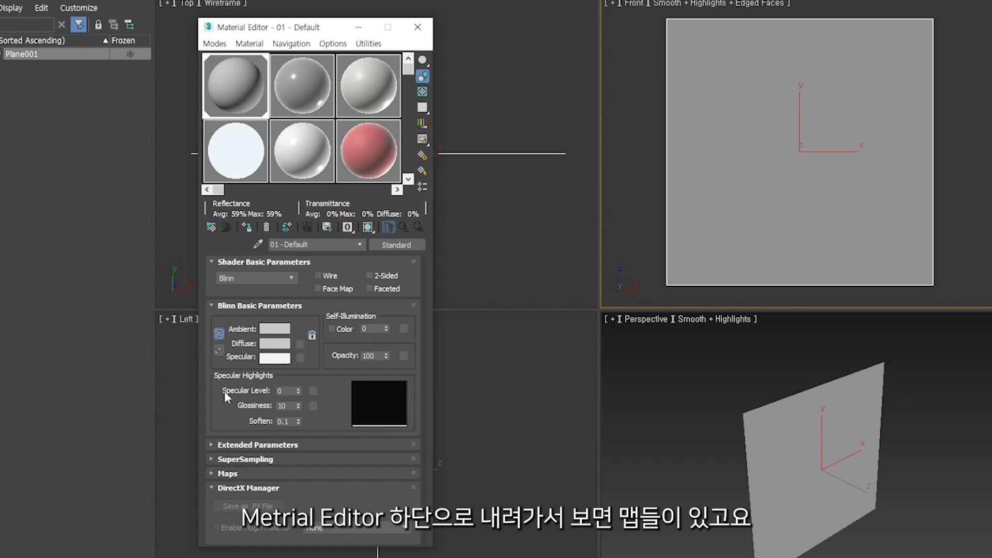
{"action": "left_click", "coordinate": [219, 473]}
{"action": "left_click_drag", "start_coordinate": [213, 314], "coordinate": [216, 386]}
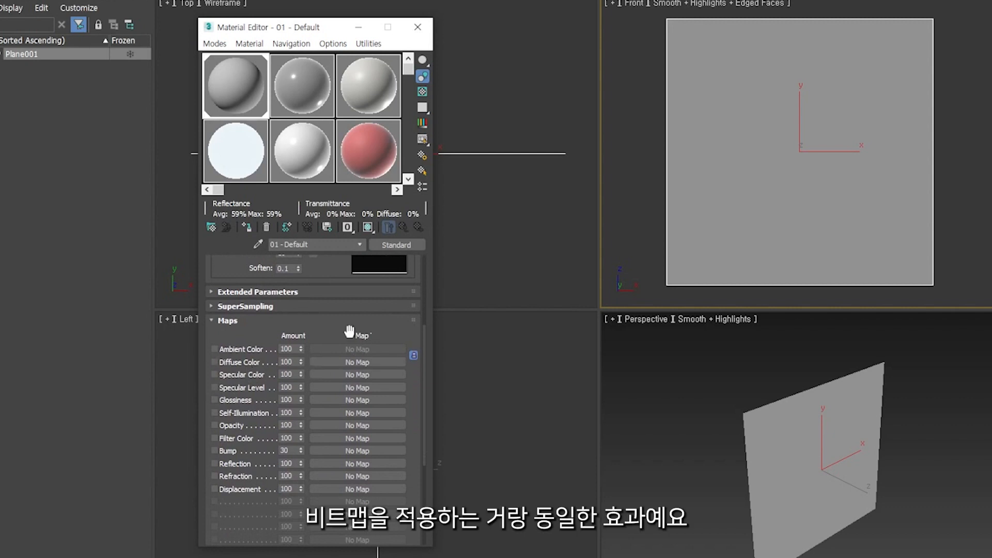
{"action": "left_click_drag", "start_coordinate": [315, 278], "coordinate": [324, 463]}
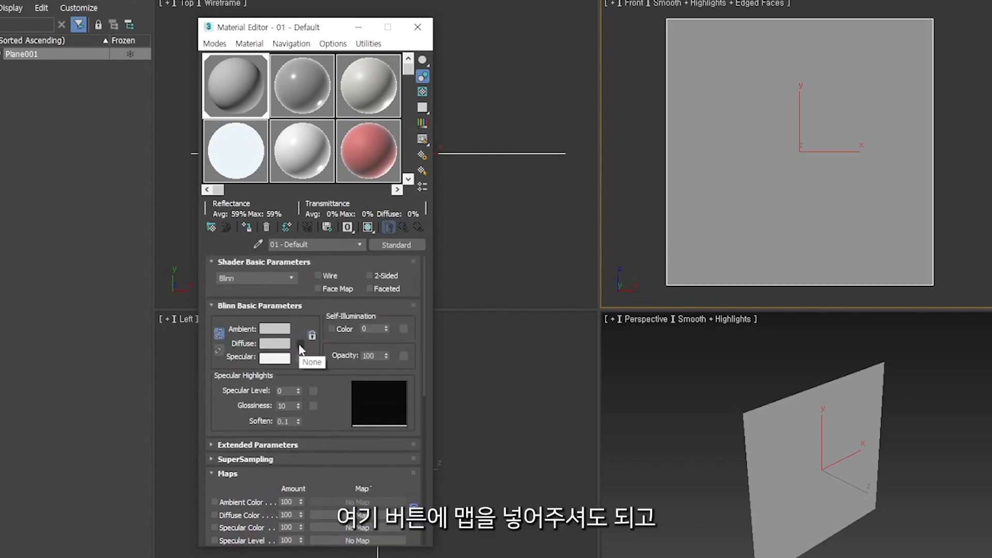
{"action": "left_click_drag", "start_coordinate": [332, 411], "coordinate": [327, 267]}
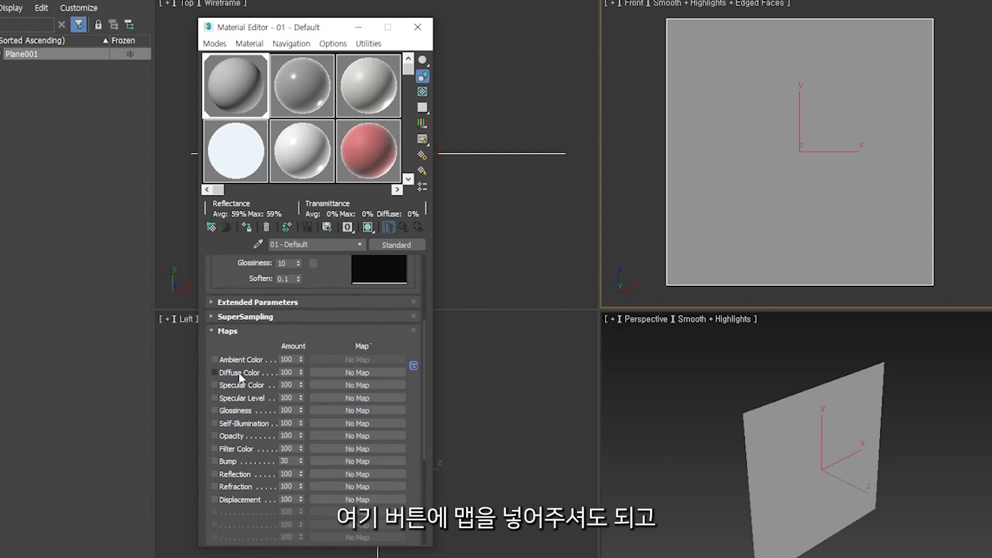
- Add a Bitmap map to the material's Diffuse Color and dismiss the image file selection without picking a file
{"action": "left_click", "coordinate": [338, 373]}
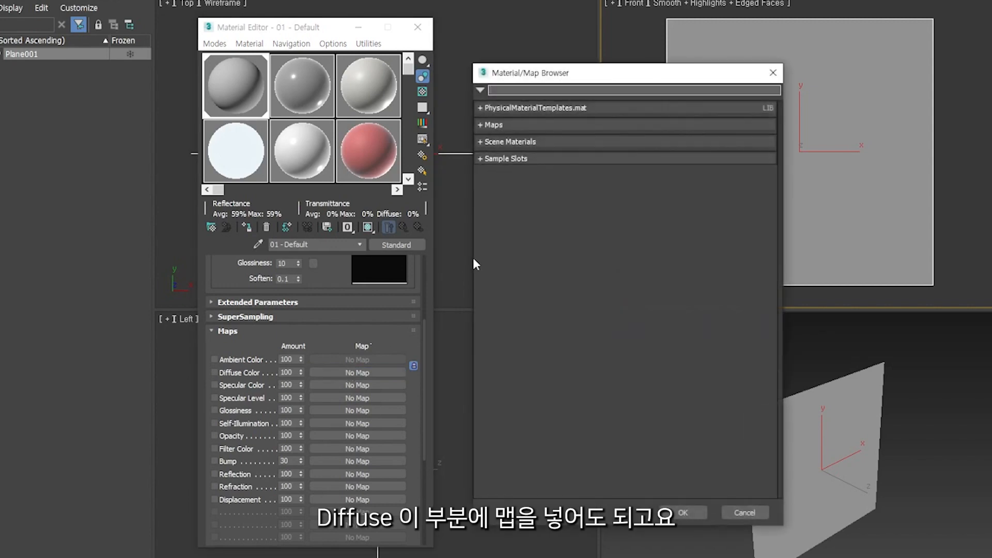
{"action": "left_click", "coordinate": [480, 124]}
{"action": "left_click", "coordinate": [524, 153]}
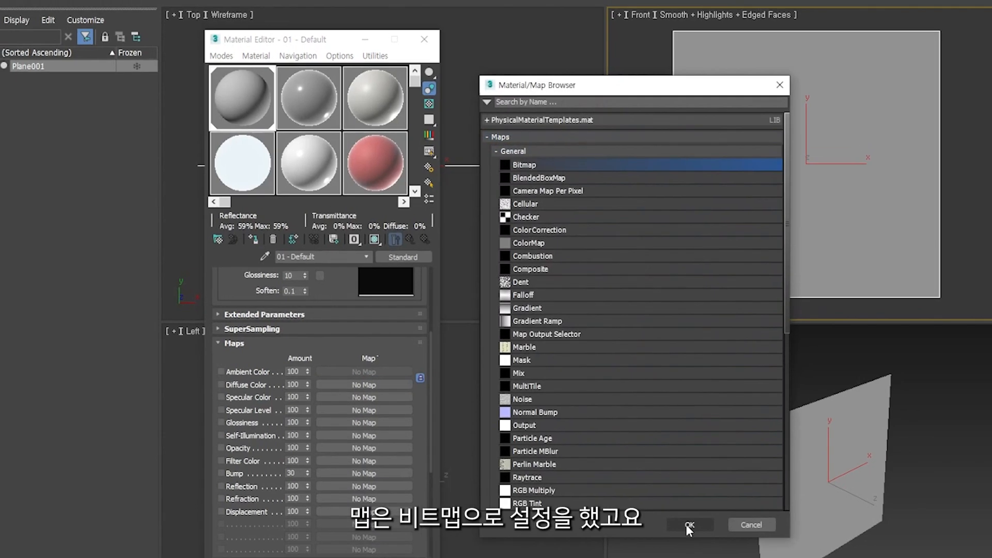
{"action": "left_click", "coordinate": [682, 513]}
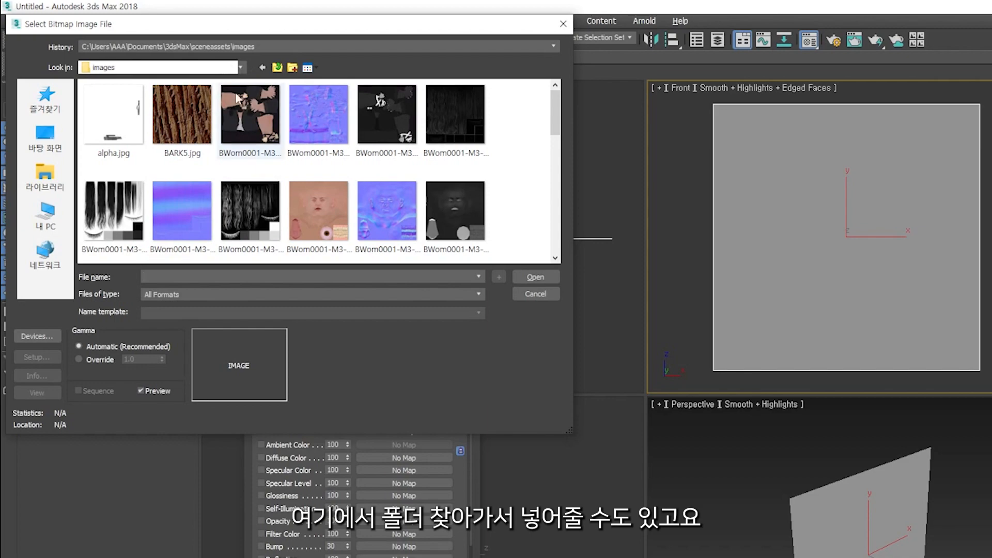
{"action": "left_click", "coordinate": [535, 292]}
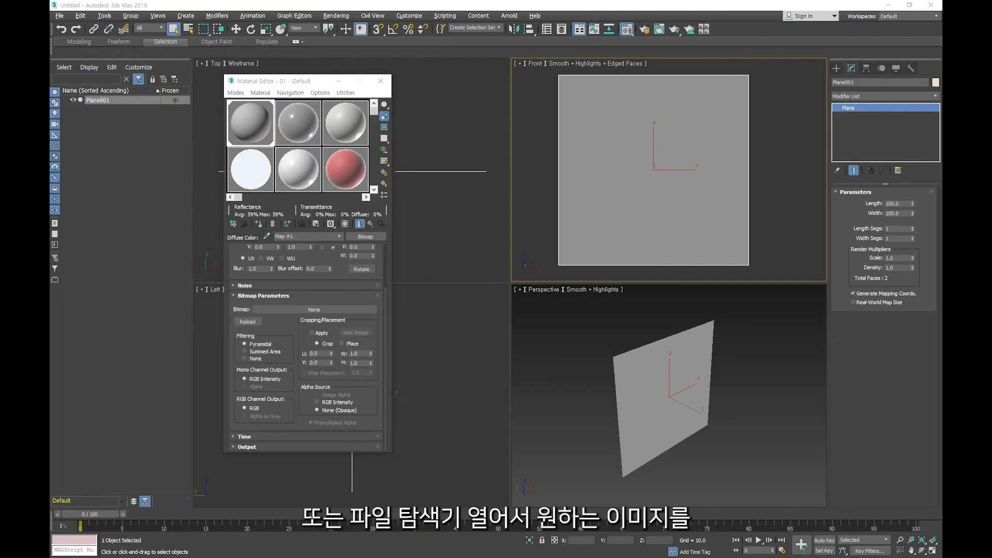
- Load the image 와인잔.jpg into the Bitmap map and show the shaded material in the viewport
{"action": "left_click_drag", "start_coordinate": [649, 174], "coordinate": [334, 319]}
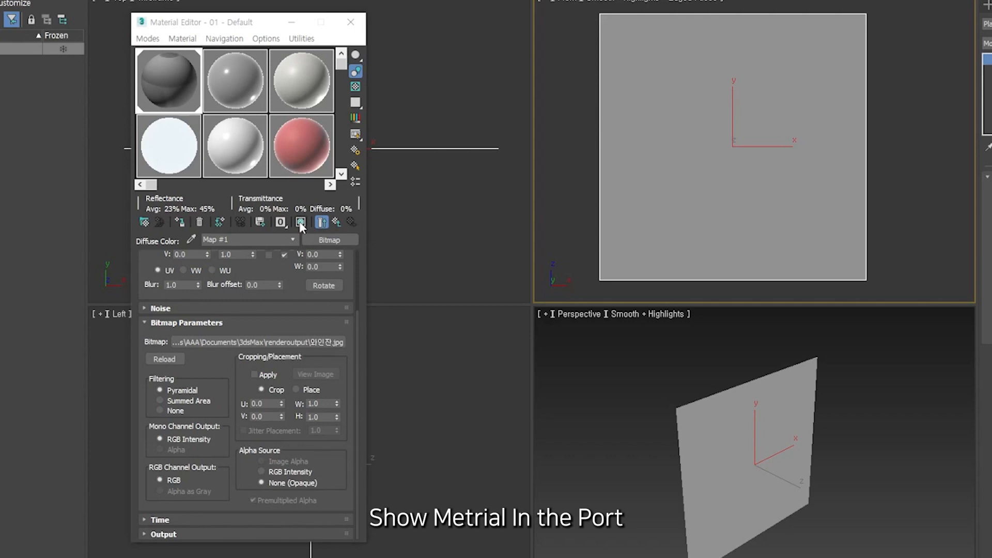
{"action": "left_click", "coordinate": [301, 223]}
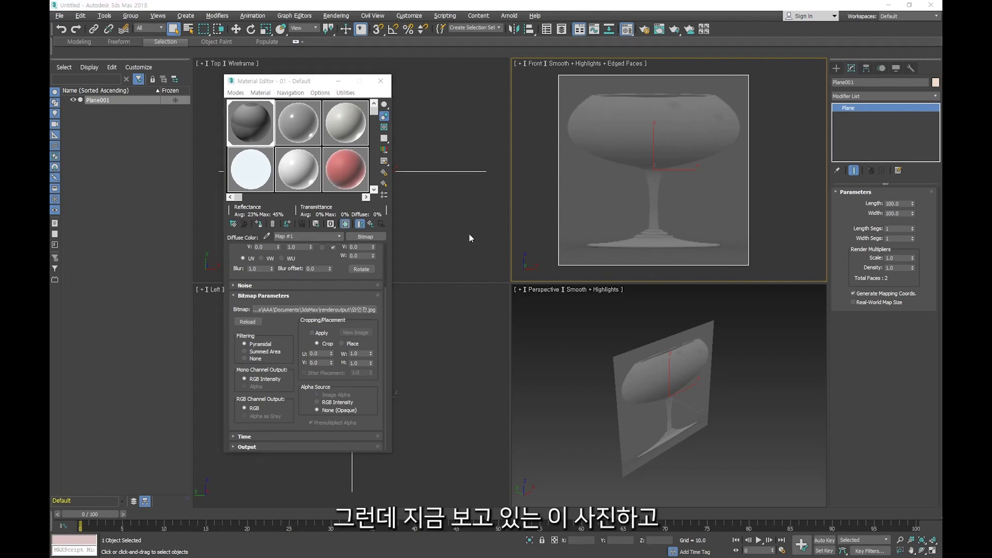
- View 와인잔.jpg at its original proportions from the bitmap's file selection, and close the image and the dialog
{"action": "left_click", "coordinate": [328, 310]}
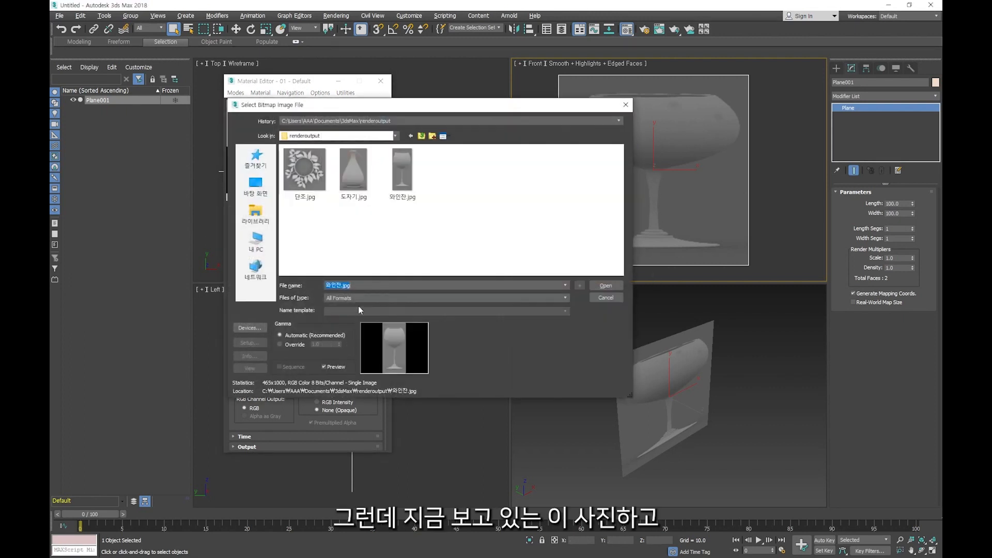
{"action": "left_click", "coordinate": [402, 171]}
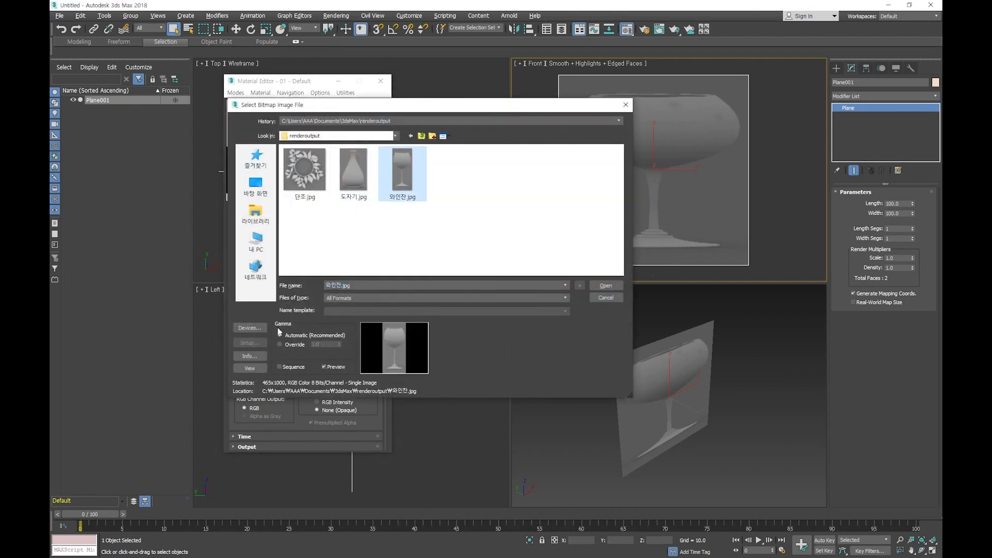
{"action": "left_click", "coordinate": [250, 367]}
{"action": "left_click_drag", "start_coordinate": [500, 45], "coordinate": [417, 32]}
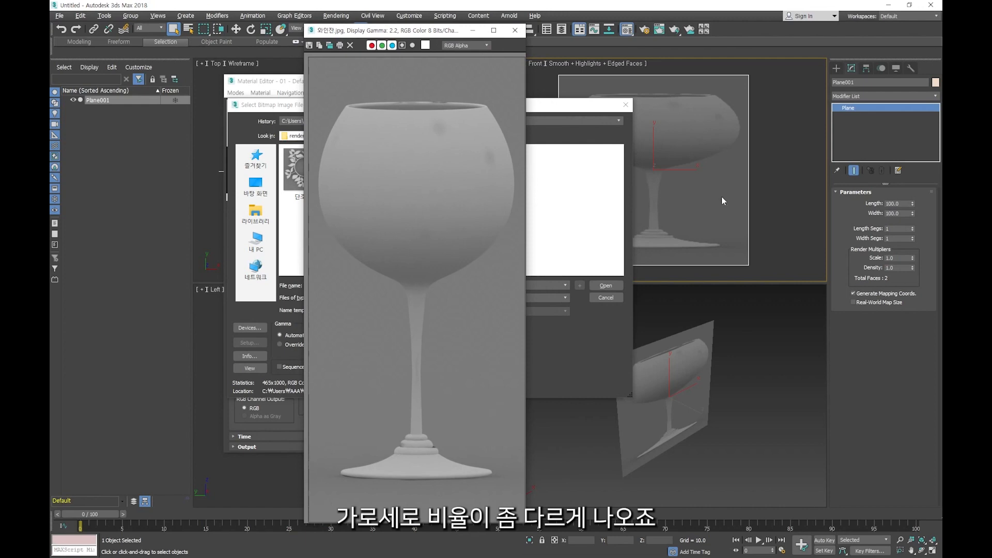
{"action": "left_click", "coordinate": [515, 30]}
{"action": "left_click", "coordinate": [626, 104]}
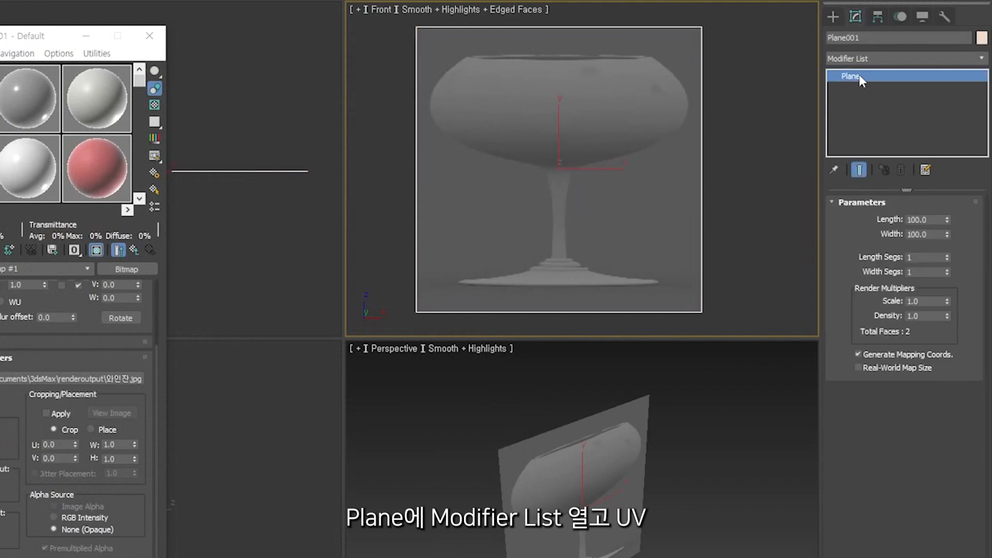
- Add a UVW Map modifier to the plane
{"action": "left_click", "coordinate": [872, 57]}
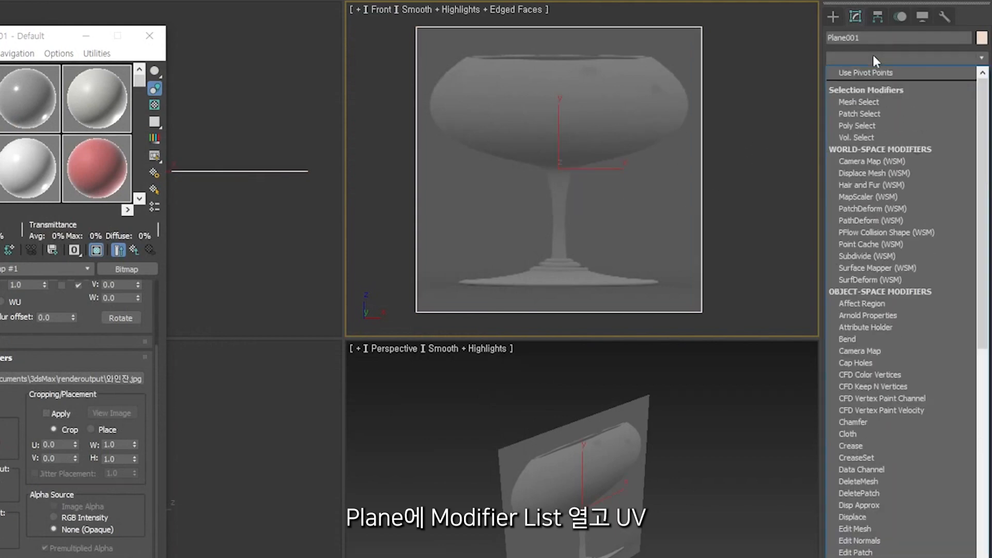
{"action": "type", "text": "uv"}
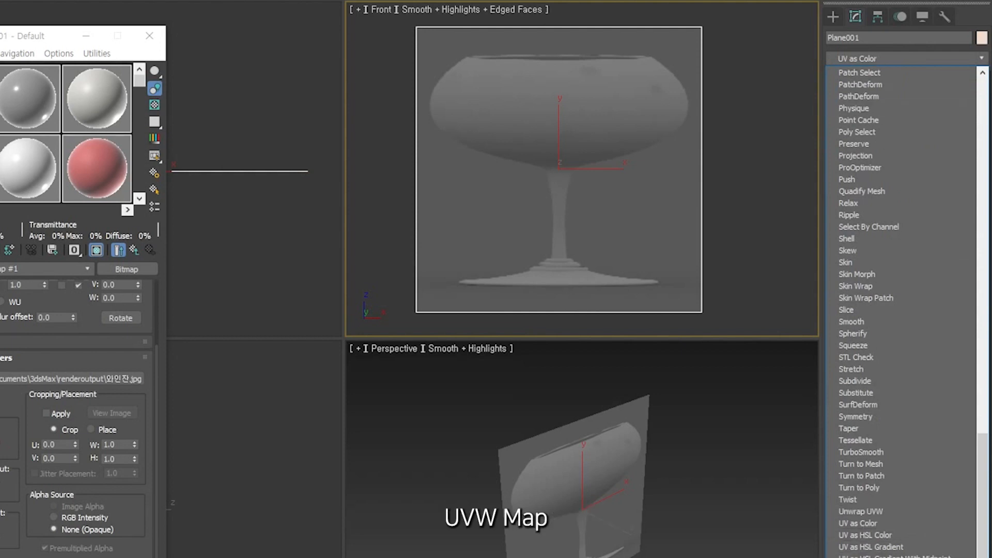
{"action": "left_click", "coordinate": [855, 557]}
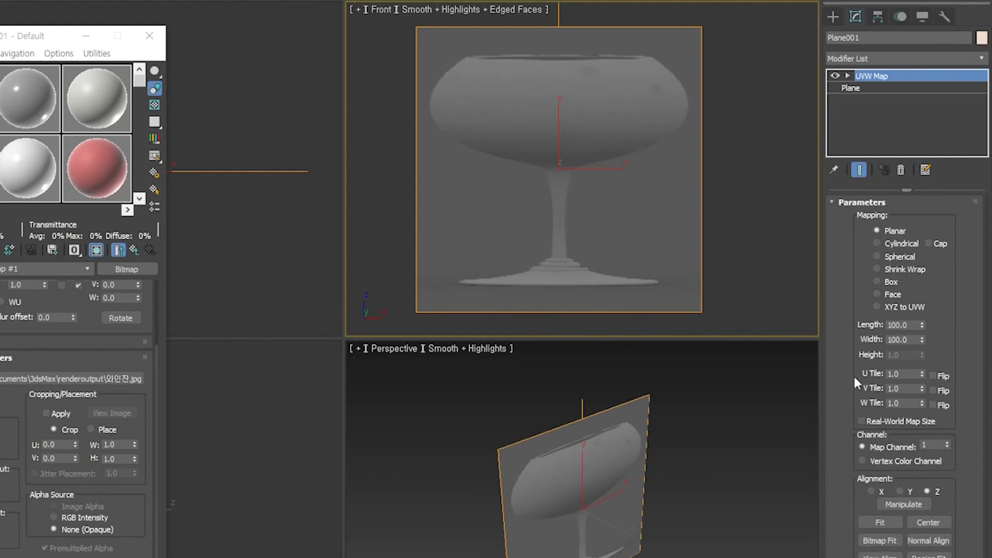
- Match the UVW mapping to the image proportions with Bitmap Fit, using 와인잔.jpg from the renderoutput folder
{"action": "left_click", "coordinate": [877, 541]}
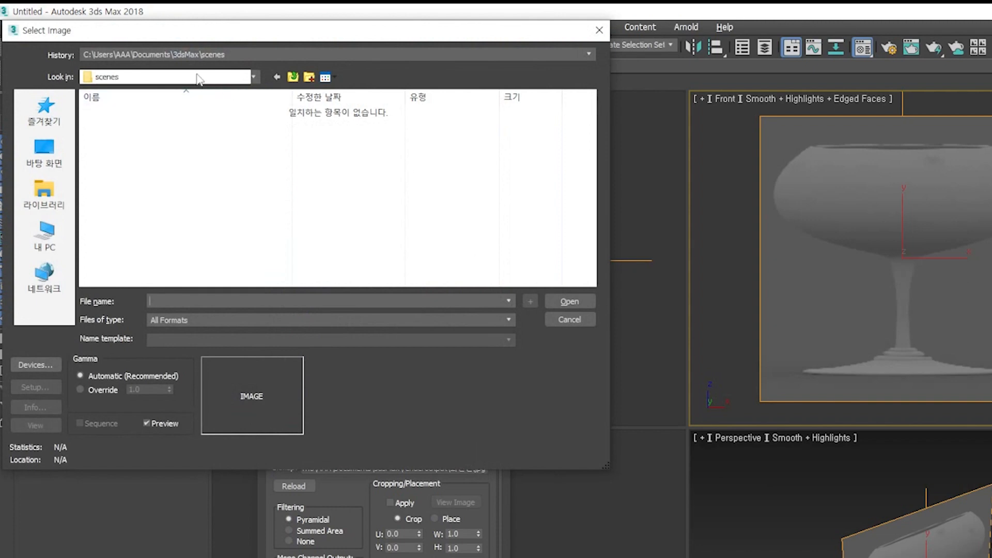
{"action": "left_click", "coordinate": [293, 77]}
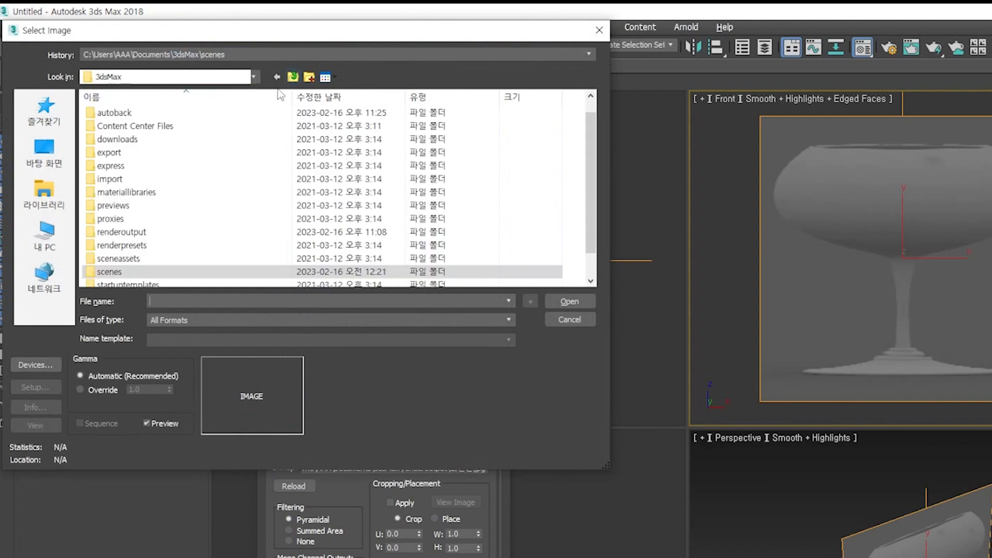
{"action": "left_click", "coordinate": [134, 233]}
{"action": "double_click", "coordinate": [133, 234]}
{"action": "left_click", "coordinate": [252, 132]}
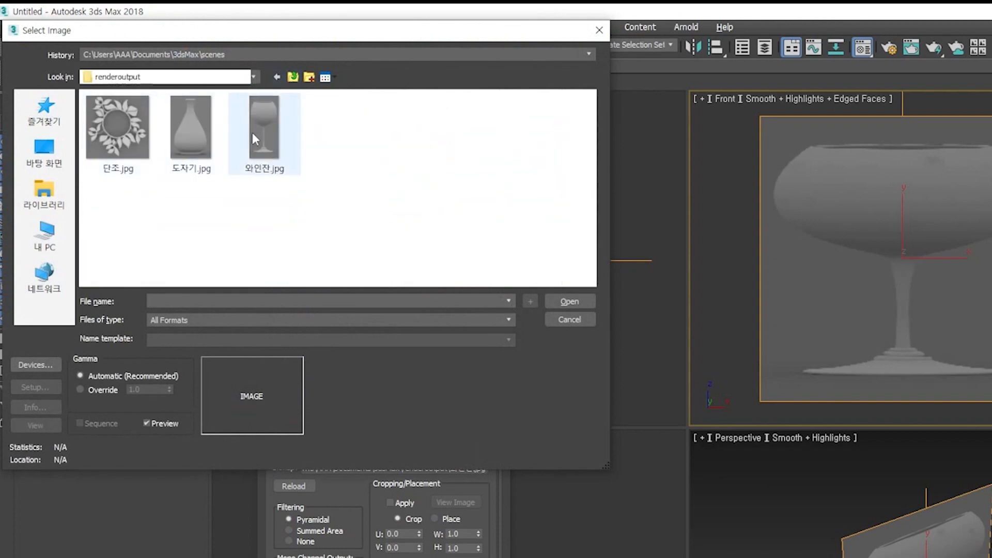
{"action": "left_click", "coordinate": [568, 301]}
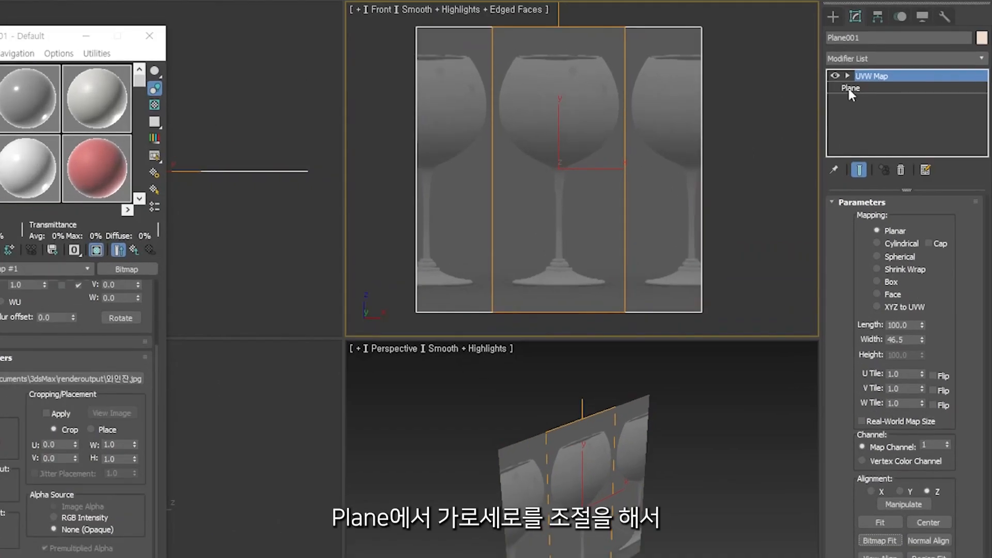
- Set the base plane's width to 49.0 so it frames a single wine glass, and return to the UVW Map modifier
{"action": "left_click", "coordinate": [850, 89]}
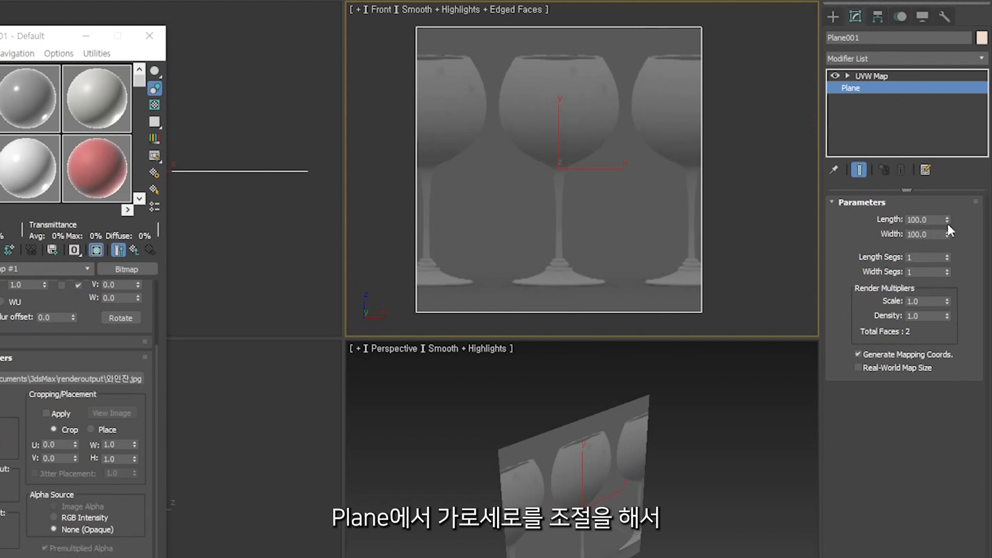
{"action": "left_click_drag", "start_coordinate": [948, 234], "coordinate": [942, 272]}
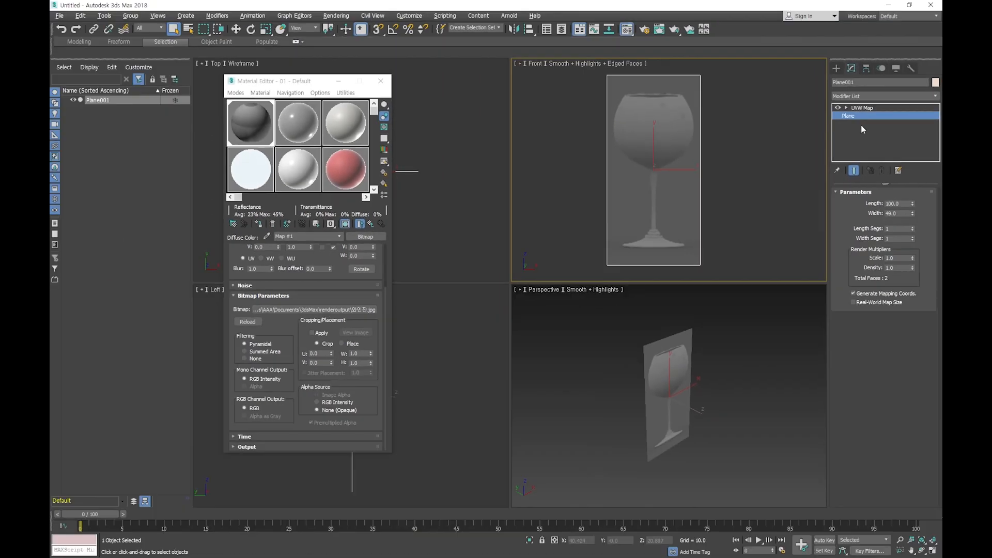
{"action": "left_click", "coordinate": [866, 108]}
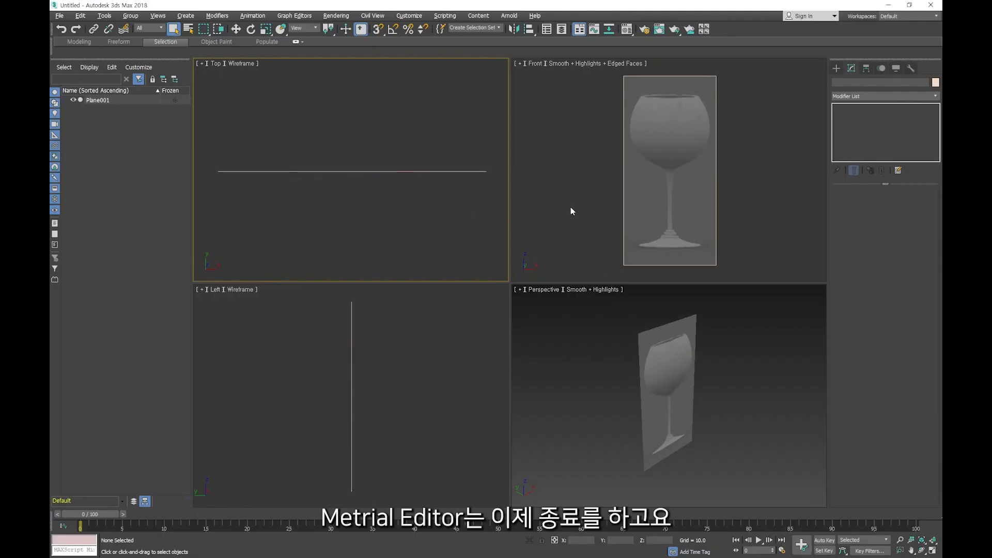
- Select the wine glass plane with a selection region in the Front view
{"action": "left_click", "coordinate": [563, 209]}
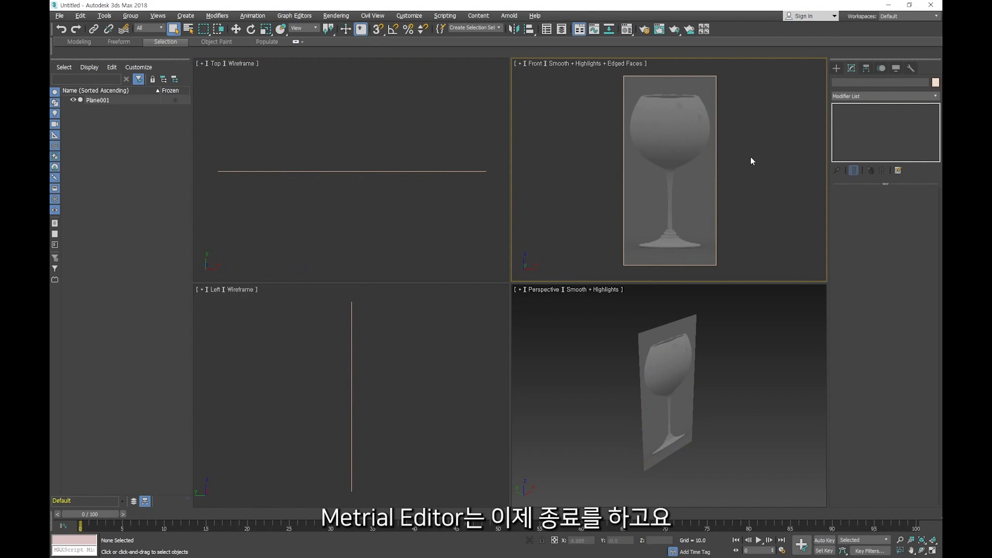
{"action": "left_click_drag", "start_coordinate": [750, 158], "coordinate": [590, 192]}
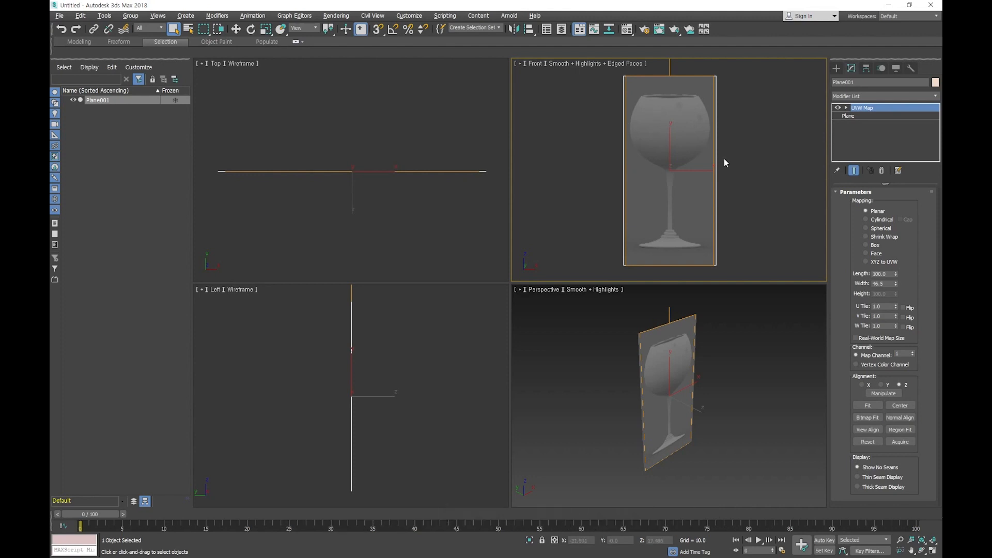
{"action": "left_click_drag", "start_coordinate": [750, 130], "coordinate": [672, 173]}
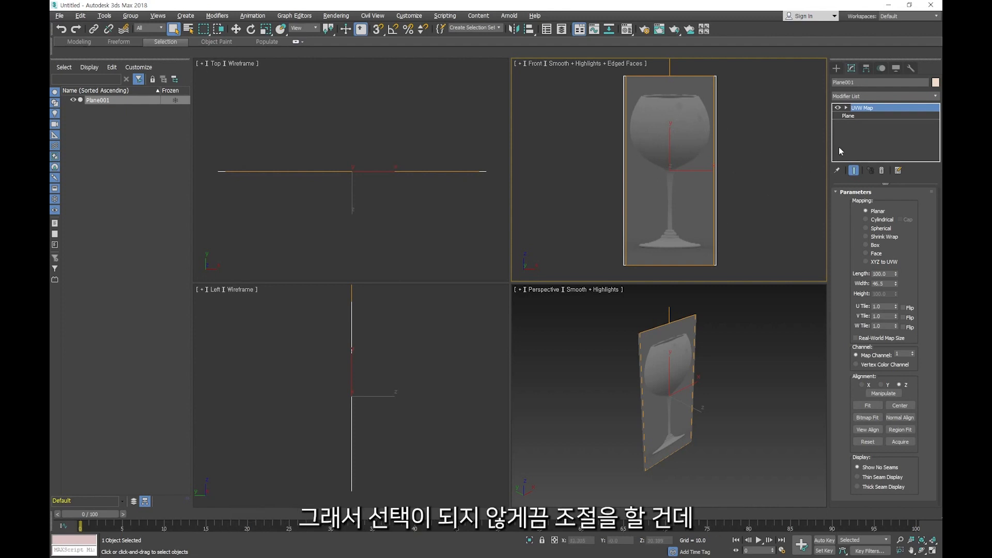
- Try freezing the selected plane with the default display properties, and unfreeze all objects
{"action": "left_click", "coordinate": [895, 70]}
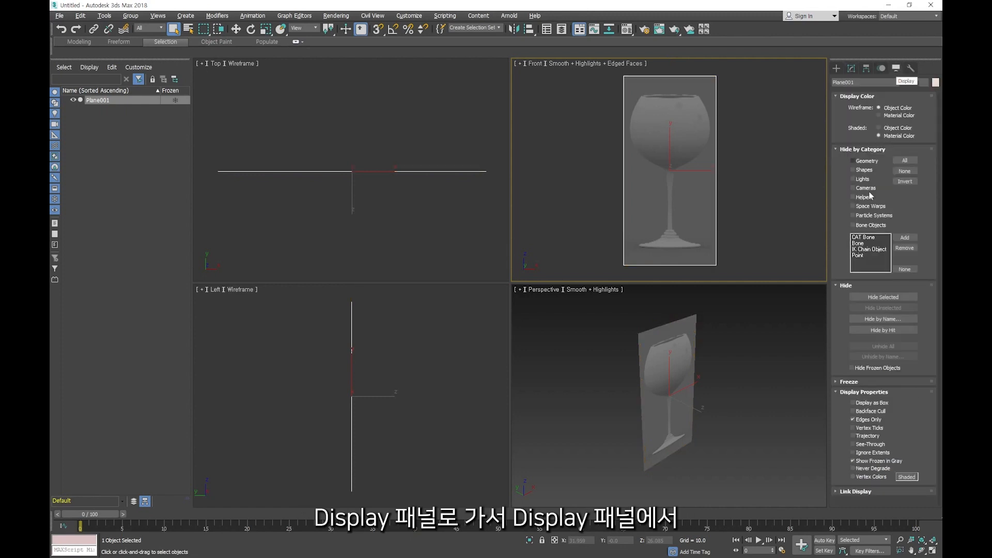
{"action": "left_click", "coordinate": [848, 382]}
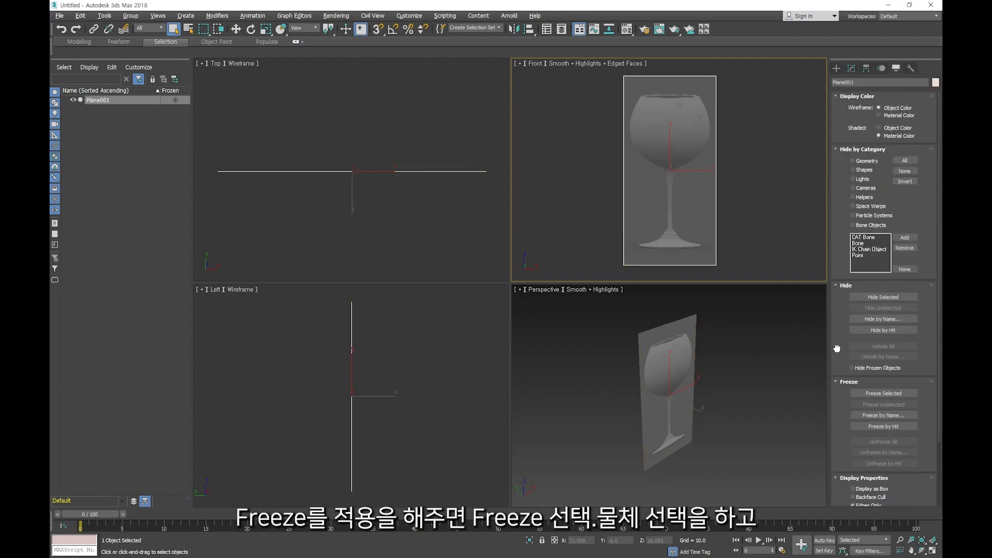
{"action": "scroll", "coordinate": [837, 347], "scroll_direction": "down", "scroll_amount": 3}
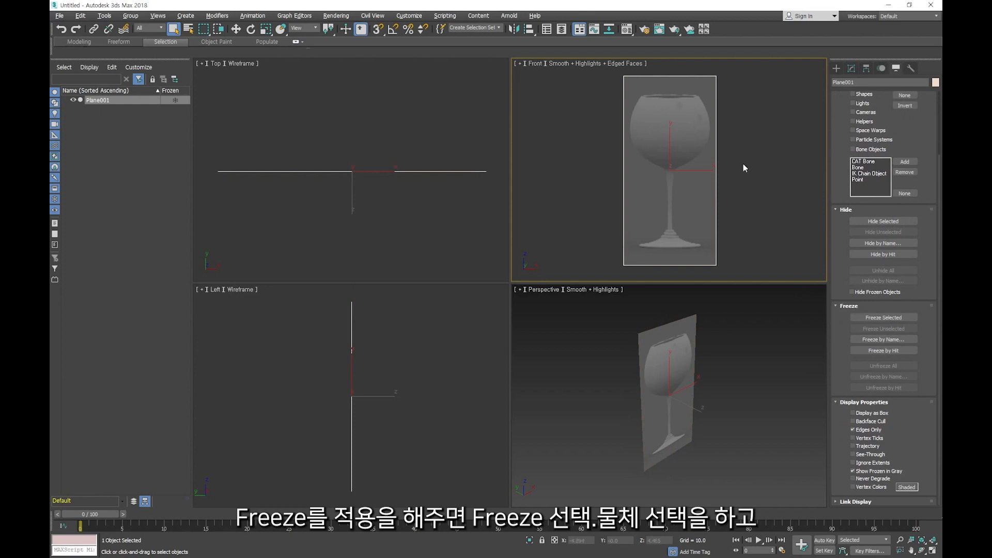
{"action": "left_click", "coordinate": [862, 318]}
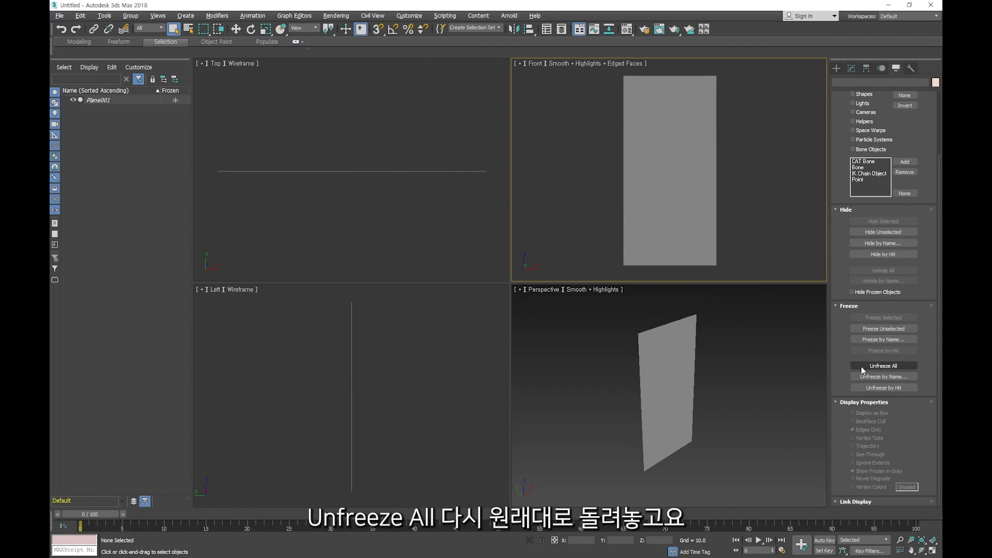
{"action": "left_click", "coordinate": [883, 366]}
- Reselect the plane, turn off Show Frozen in Gray for it and freeze it
{"action": "left_click_drag", "start_coordinate": [764, 110], "coordinate": [568, 238]}
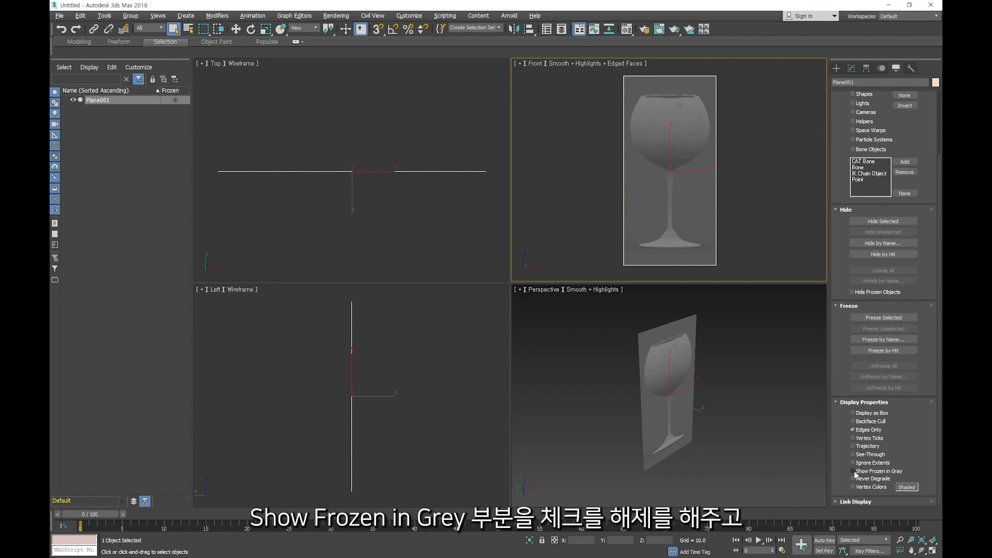
{"action": "left_click", "coordinate": [853, 471]}
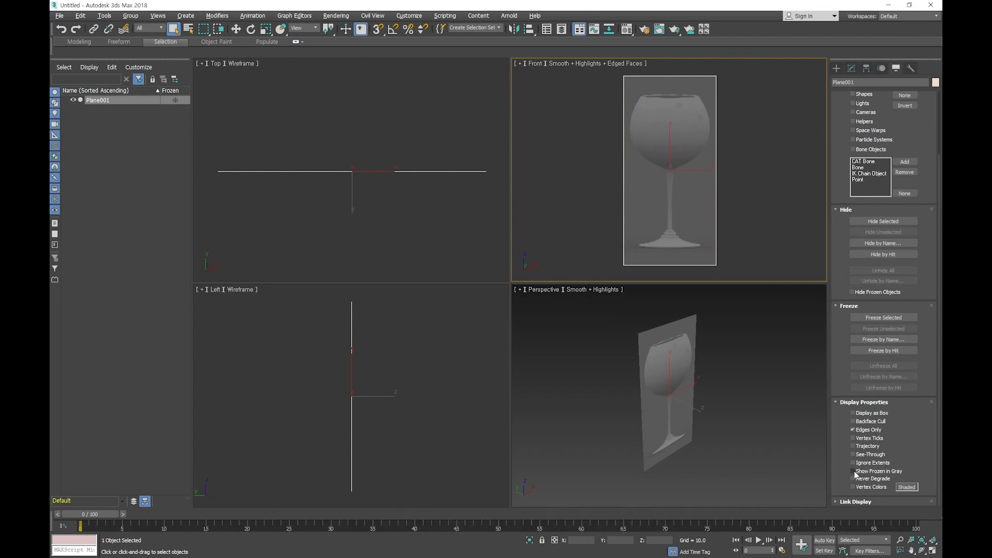
{"action": "left_click", "coordinate": [882, 318]}
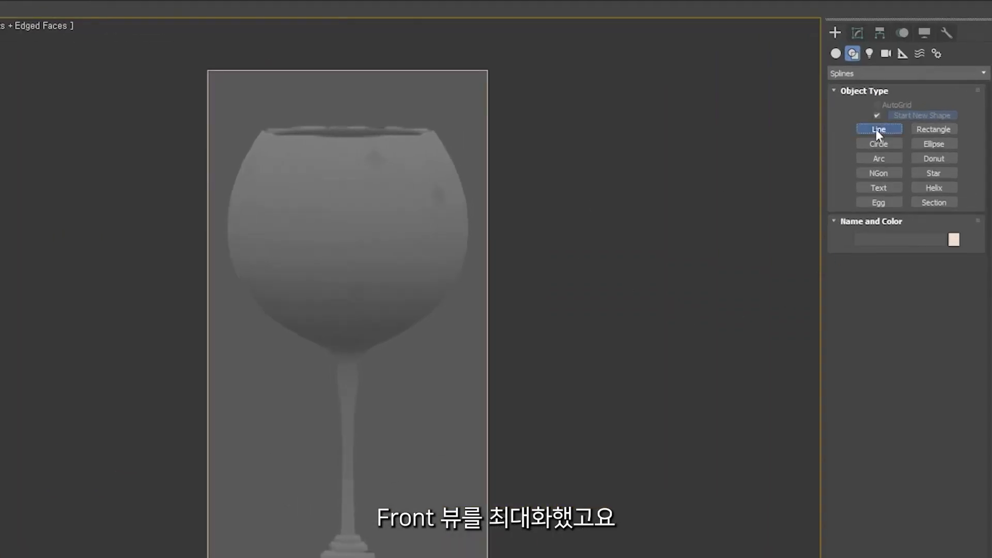
- Draw a zigzag test line beside the glass with Initial Type and Drag Type both at Corner
{"action": "left_click", "coordinate": [878, 129]}
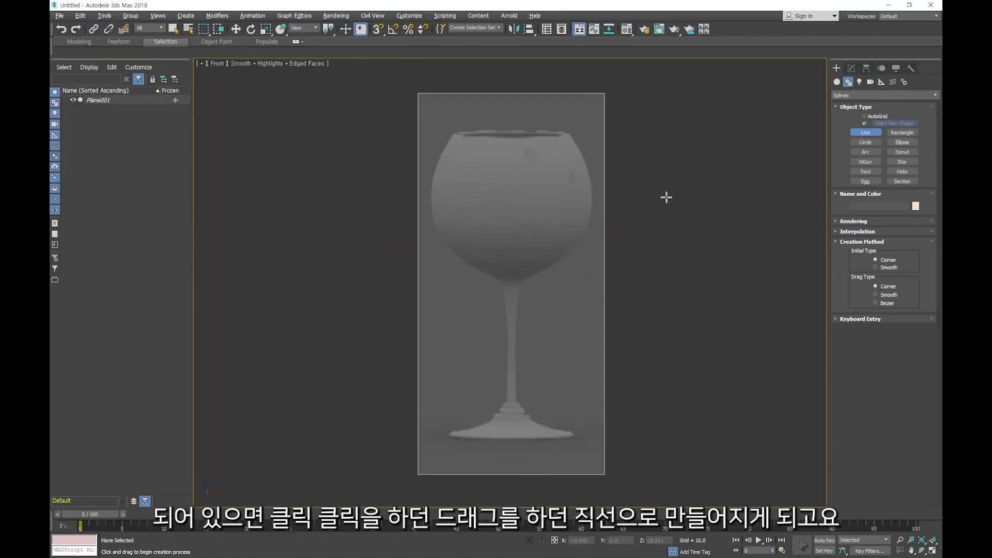
{"action": "left_click", "coordinate": [602, 155]}
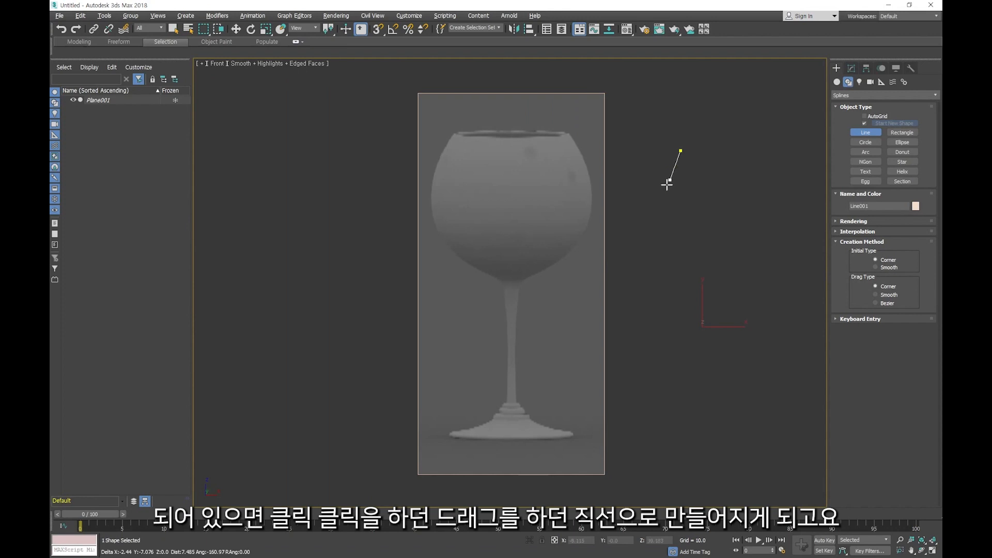
{"action": "left_click", "coordinate": [538, 261]}
{"action": "left_click", "coordinate": [685, 241]}
{"action": "left_click", "coordinate": [656, 277]}
{"action": "left_click", "coordinate": [697, 316]}
{"action": "right_click", "coordinate": [684, 343]}
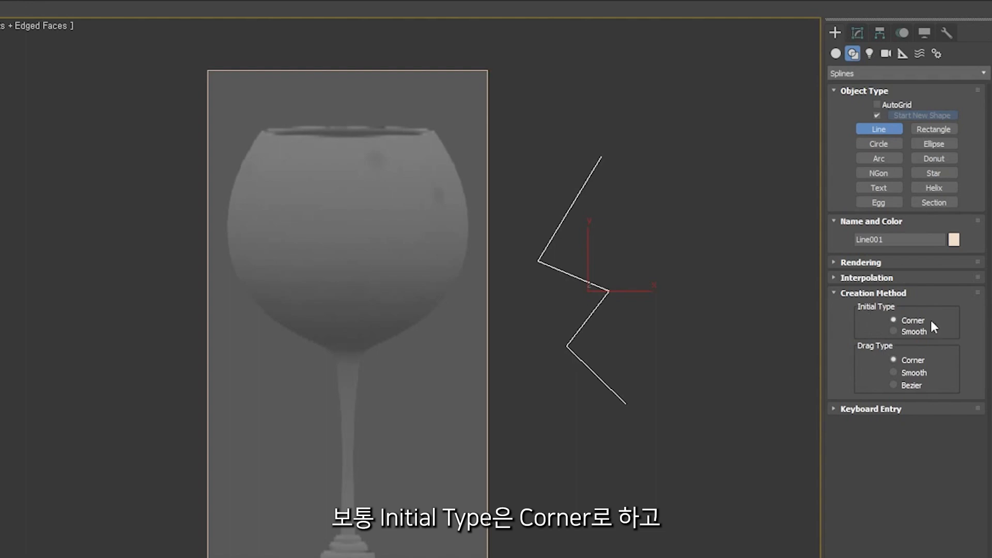
- Set the line's Drag Type to Bezier and draw a test line left of the glass, straight at first and curved further down
{"action": "left_click", "coordinate": [893, 385]}
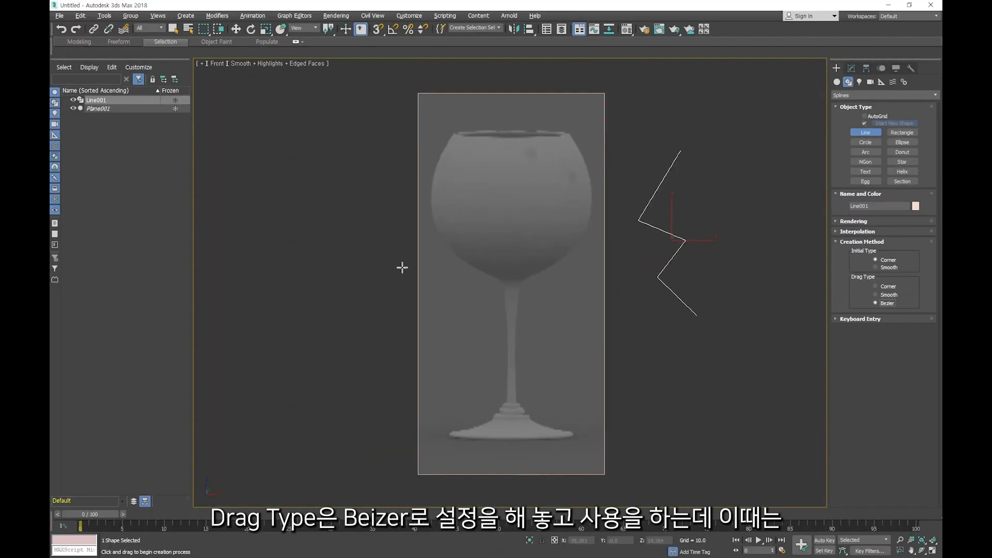
{"action": "left_click", "coordinate": [353, 125]}
{"action": "left_click", "coordinate": [303, 183]}
{"action": "left_click", "coordinate": [359, 211]}
{"action": "left_click", "coordinate": [309, 257]}
{"action": "left_click_drag", "start_coordinate": [321, 303], "coordinate": [341, 310]}
{"action": "left_click_drag", "start_coordinate": [368, 349], "coordinate": [399, 404]}
{"action": "right_click", "coordinate": [398, 403]}
- Draw a test line down across the glass with a Bezier curve pulled out at its start point
{"action": "left_click_drag", "start_coordinate": [511, 67], "coordinate": [522, 379]}
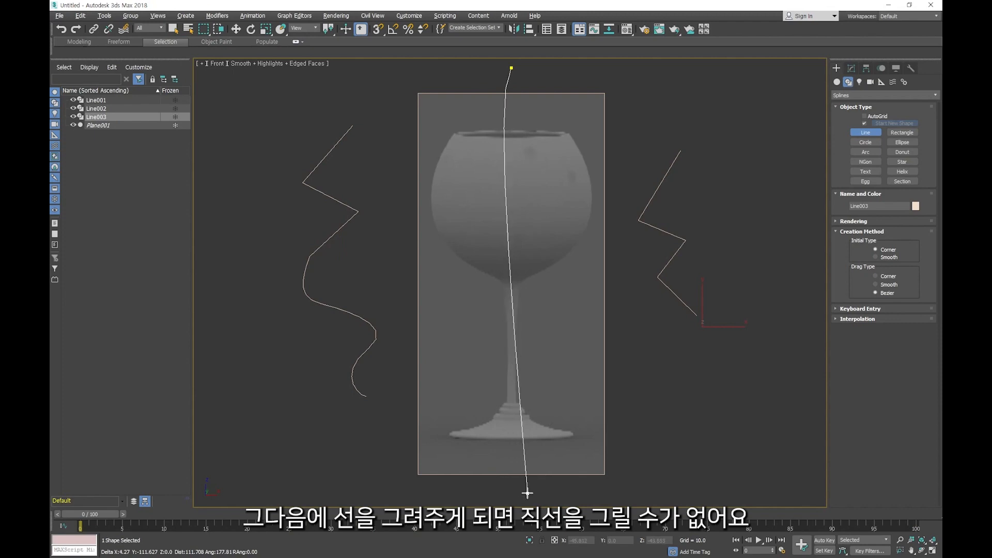
{"action": "left_click", "coordinate": [547, 495]}
{"action": "right_click", "coordinate": [666, 429]}
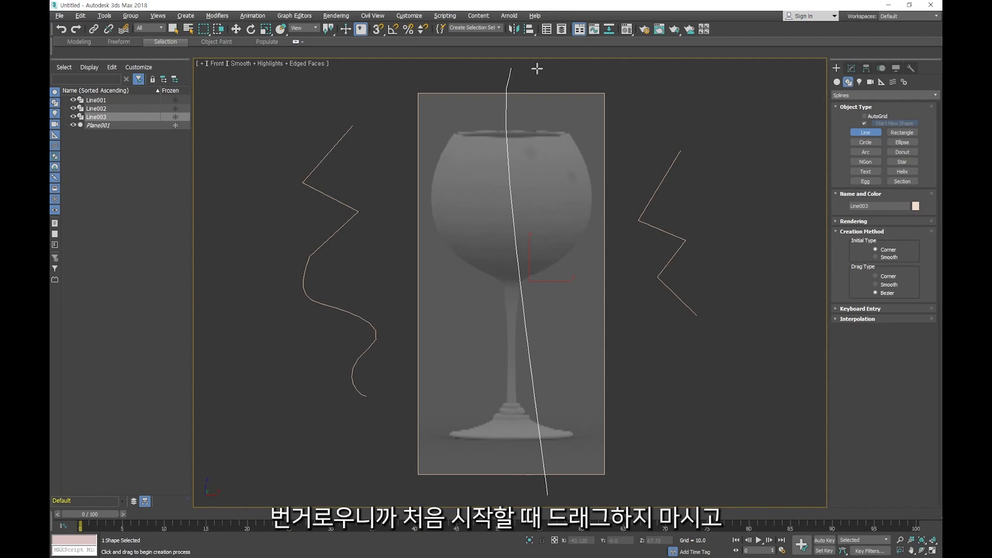
- Draw a vertically constrained straight test line over the glass, right of its stem, and leave the Line tool
{"action": "left_click", "coordinate": [538, 68]}
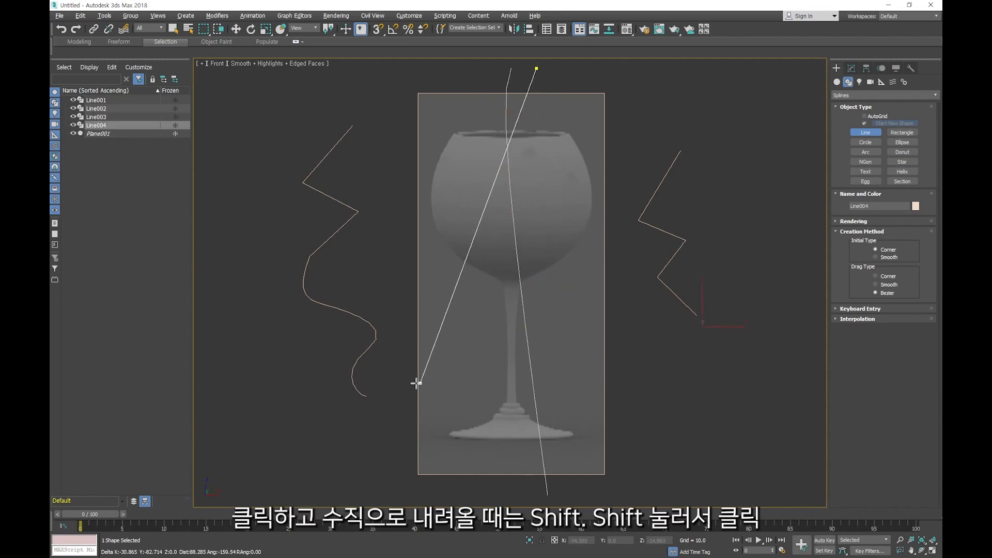
{"action": "left_click", "coordinate": [534, 496], "text": "shift"}
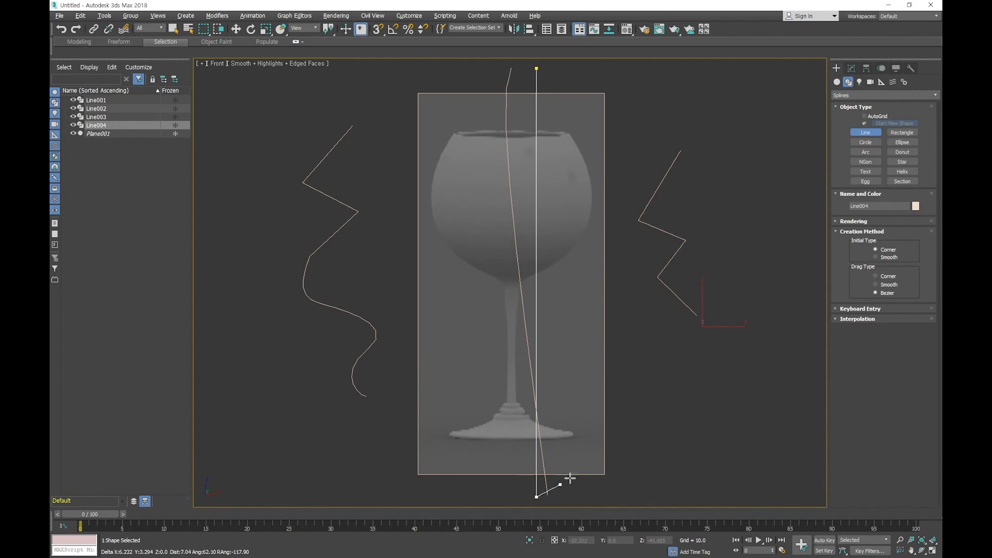
{"action": "right_click", "coordinate": [640, 444]}
{"action": "right_click", "coordinate": [653, 371]}
- Delete all the test lines around and across the glass, keeping only the reference plane
{"action": "left_click_drag", "start_coordinate": [731, 228], "coordinate": [650, 298]}
{"action": "key", "text": "Delete"}
{"action": "left_click_drag", "start_coordinate": [567, 68], "coordinate": [478, 98]}
{"action": "key", "text": "Delete"}
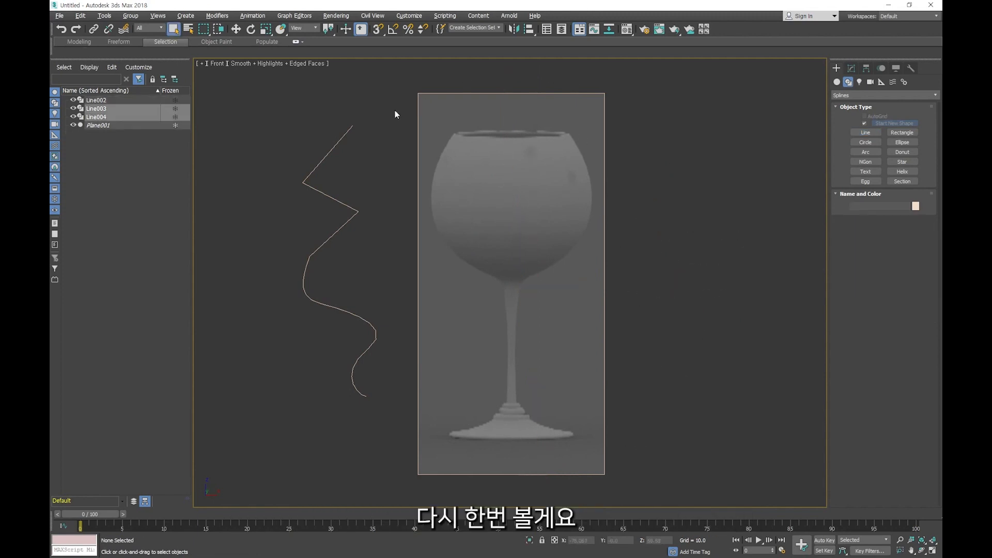
{"action": "left_click_drag", "start_coordinate": [395, 111], "coordinate": [296, 196]}
{"action": "key", "text": "Delete"}
- Draw a vertically constrained straight line through the middle of the glass, from above the reference plane to below it
{"action": "left_click", "coordinate": [864, 133]}
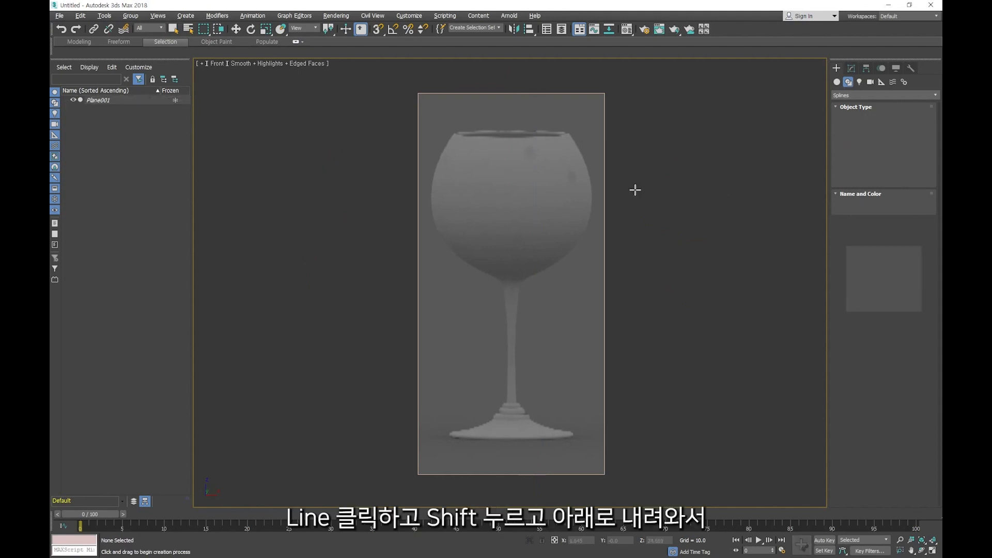
{"action": "left_click", "coordinate": [509, 67]}
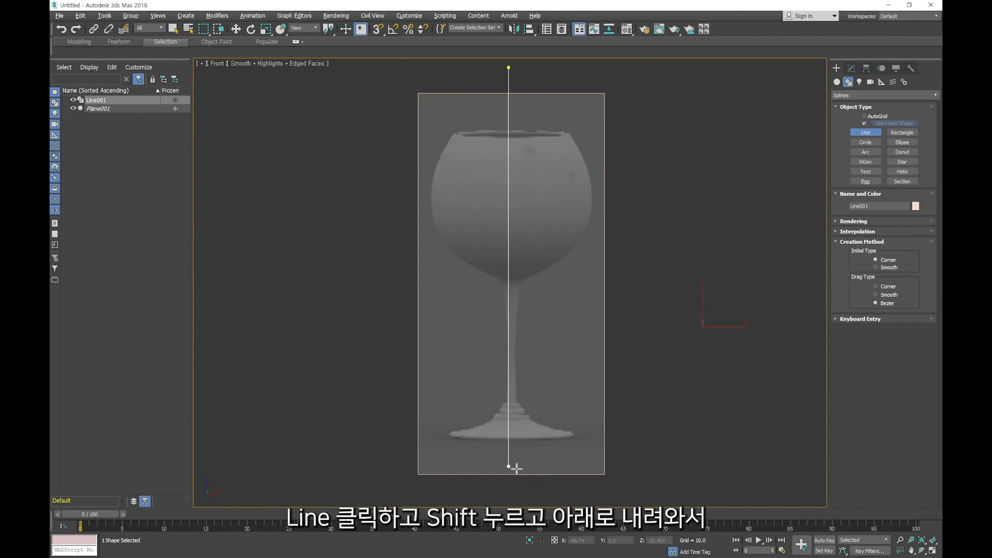
{"action": "left_click", "coordinate": [509, 498], "text": "shift"}
{"action": "right_click", "coordinate": [536, 474]}
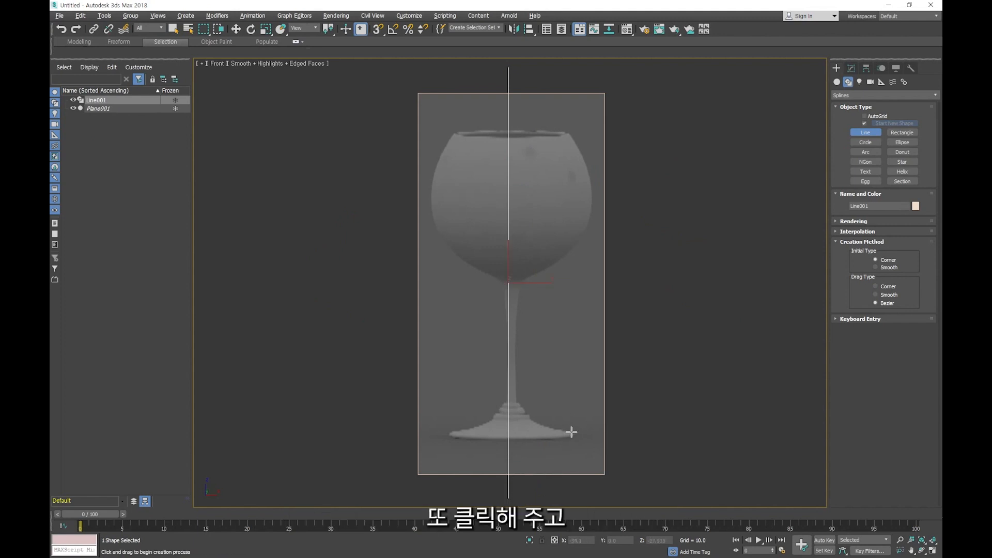
- Move the vertical guide line horizontally onto the centre of the glass stem, and deselect it
{"action": "key", "text": "w"}
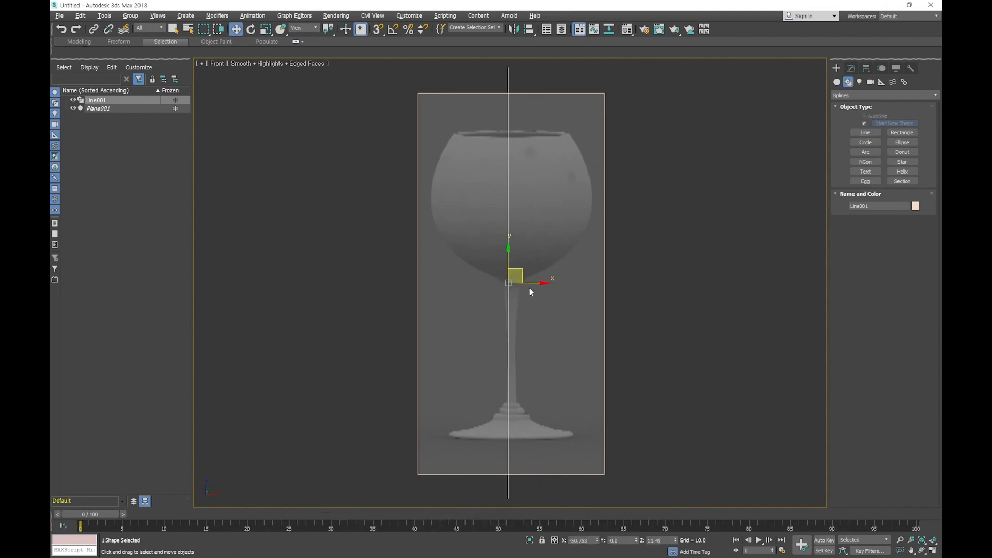
{"action": "middle_click_drag", "start_coordinate": [514, 318], "coordinate": [485, 292]}
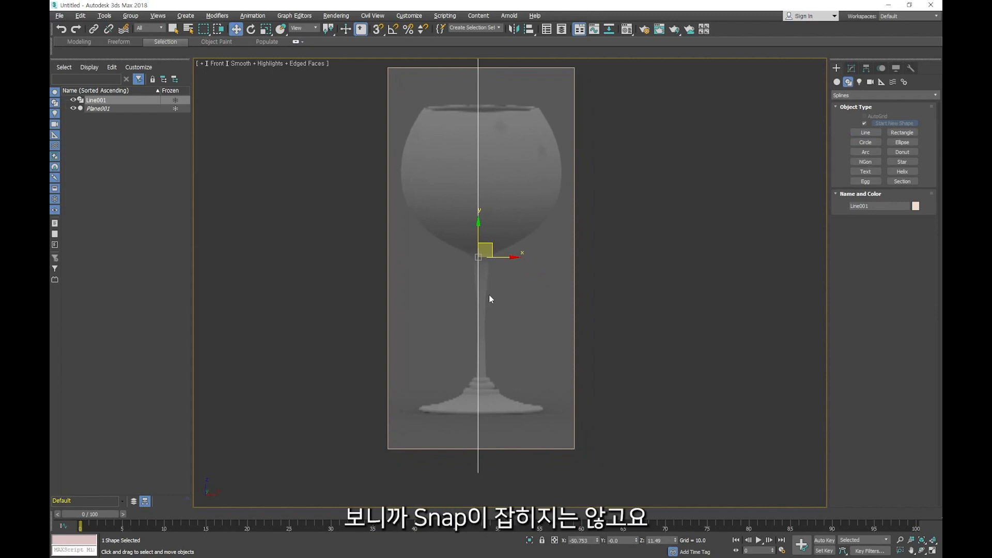
{"action": "scroll", "coordinate": [486, 312], "scroll_direction": "up", "scroll_amount": 5}
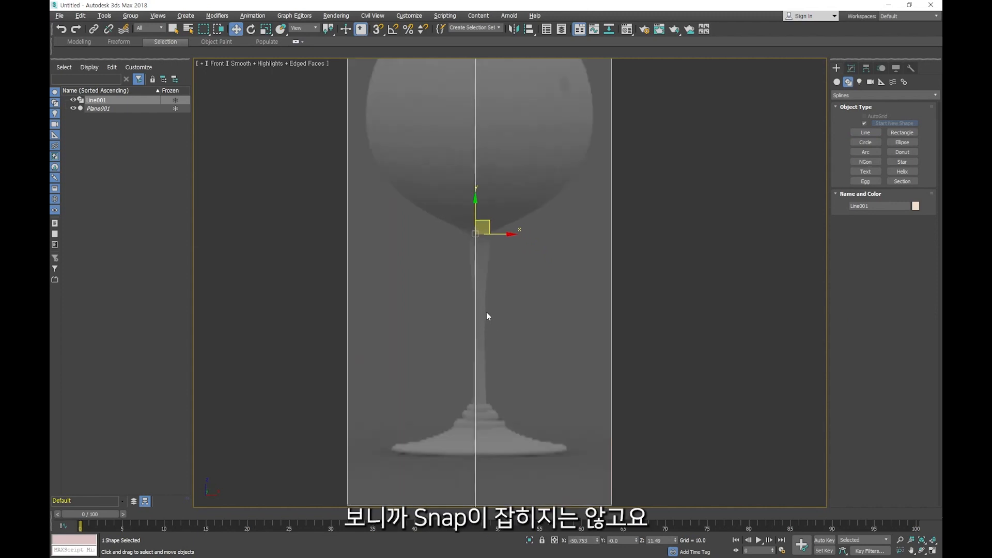
{"action": "middle_click_drag", "start_coordinate": [485, 274], "coordinate": [471, 216]}
{"action": "left_click_drag", "start_coordinate": [485, 159], "coordinate": [490, 164]}
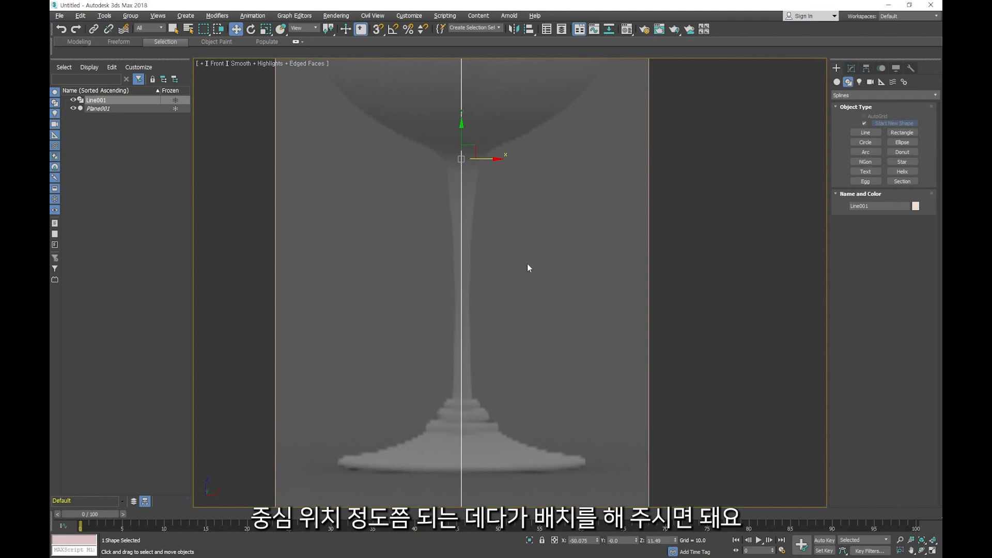
{"action": "scroll", "coordinate": [530, 271], "scroll_direction": "down", "scroll_amount": 7}
{"action": "middle_click_drag", "start_coordinate": [544, 290], "coordinate": [541, 305]}
{"action": "left_click", "coordinate": [604, 313]}
- Start a rough straight-segment profile right of the guide line, through the bowl's left inner wall up to the rim and across its thickness
{"action": "middle_click_drag", "start_coordinate": [609, 349], "coordinate": [609, 357]}
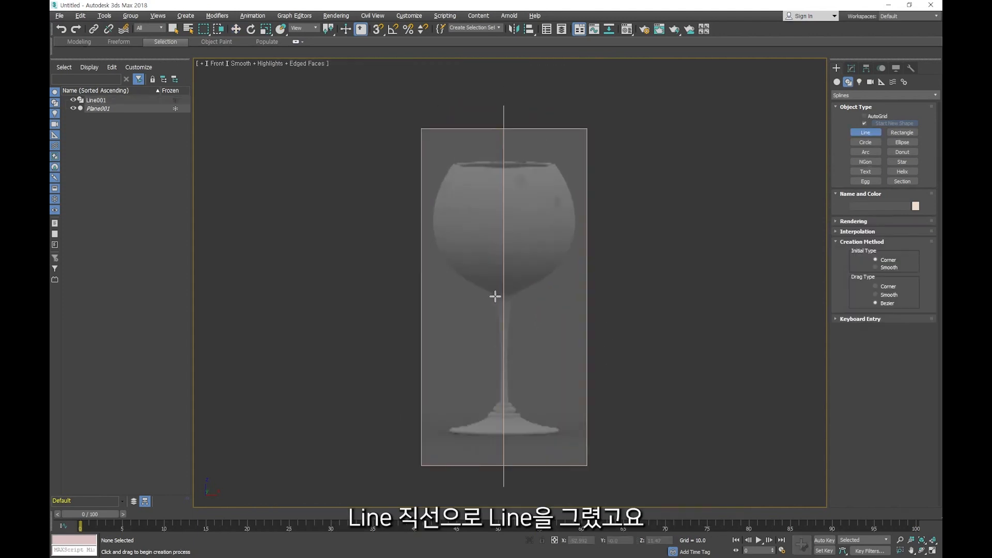
{"action": "scroll", "coordinate": [491, 279], "scroll_direction": "up", "scroll_amount": 2}
{"action": "middle_click_drag", "start_coordinate": [512, 293], "coordinate": [516, 310]}
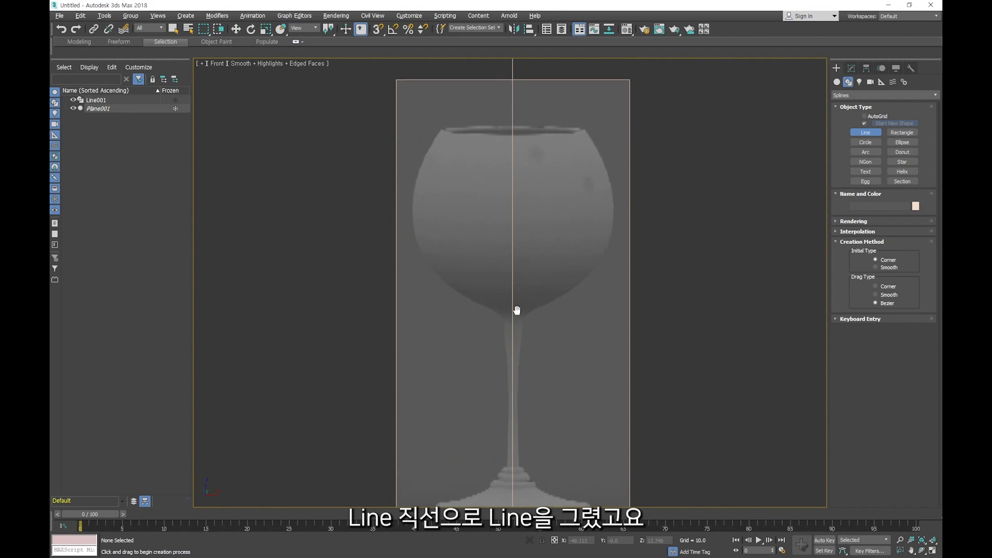
{"action": "left_click", "coordinate": [540, 293]}
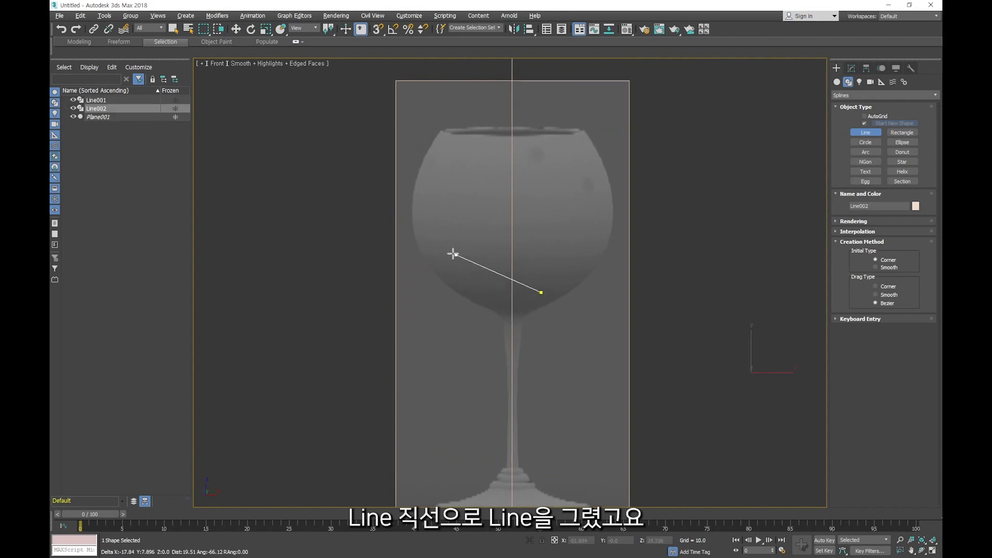
{"action": "left_click", "coordinate": [421, 227]}
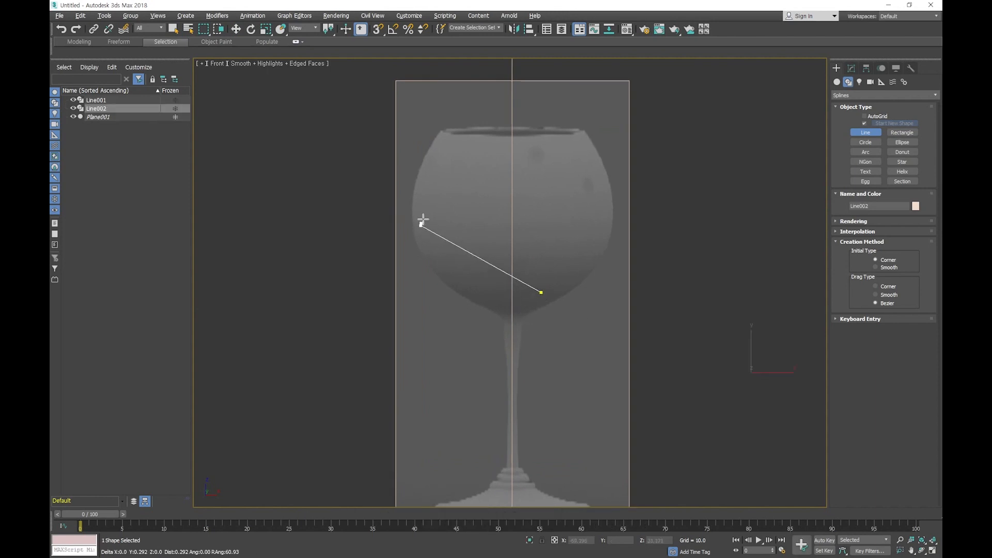
{"action": "left_click", "coordinate": [449, 137]}
{"action": "left_click", "coordinate": [441, 132]}
- Continue the profile down the bowl's left outer side and along the stem to the upper slope of the foot
{"action": "left_click", "coordinate": [410, 225]}
{"action": "left_click", "coordinate": [488, 307]}
{"action": "left_click", "coordinate": [508, 333]}
{"action": "left_click", "coordinate": [509, 467]}
{"action": "left_click", "coordinate": [485, 491]}
- Finish the profile around the foot's left edge and back along its underside to a point right of the guide line
{"action": "middle_click_drag", "start_coordinate": [530, 421], "coordinate": [516, 307]}
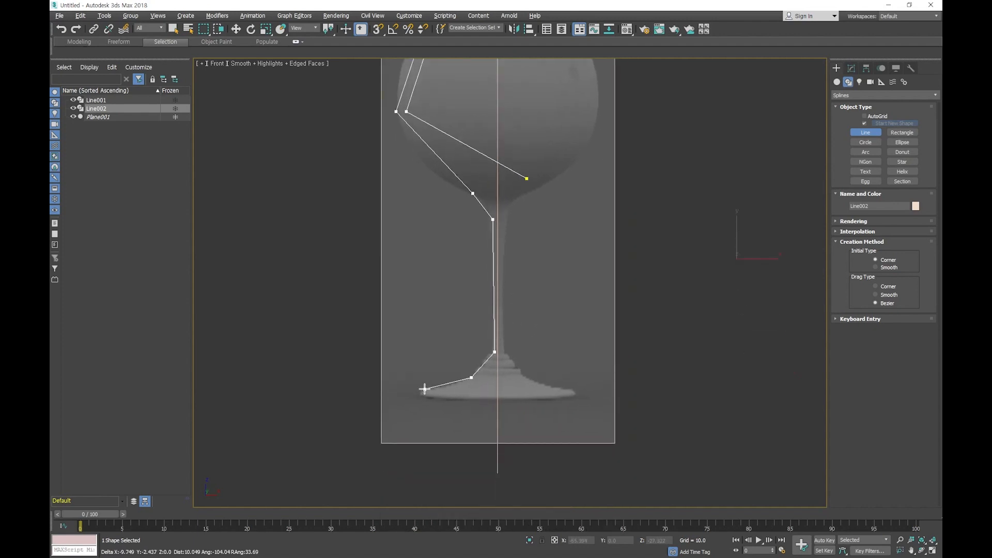
{"action": "left_click", "coordinate": [425, 389]}
{"action": "left_click", "coordinate": [422, 397]}
{"action": "left_click", "coordinate": [528, 383]}
{"action": "right_click", "coordinate": [585, 408]}
{"action": "middle_click_drag", "start_coordinate": [569, 320], "coordinate": [570, 381]}
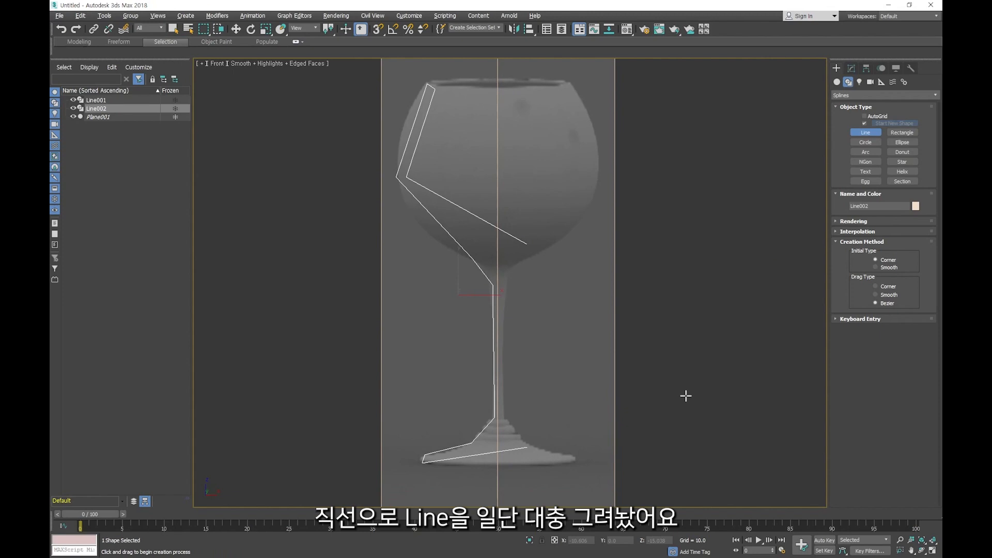
- Select all vertices of the glass profile at Vertex level and convert them to Bezier Corner
{"action": "key", "text": "w"}
{"action": "left_click", "coordinate": [852, 68]}
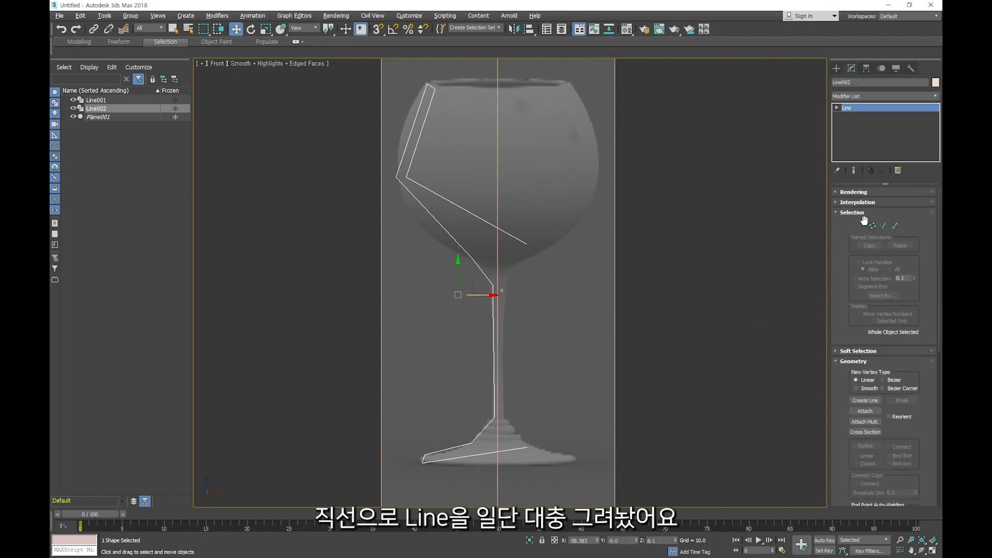
{"action": "left_click", "coordinate": [837, 108]}
{"action": "left_click", "coordinate": [854, 116]}
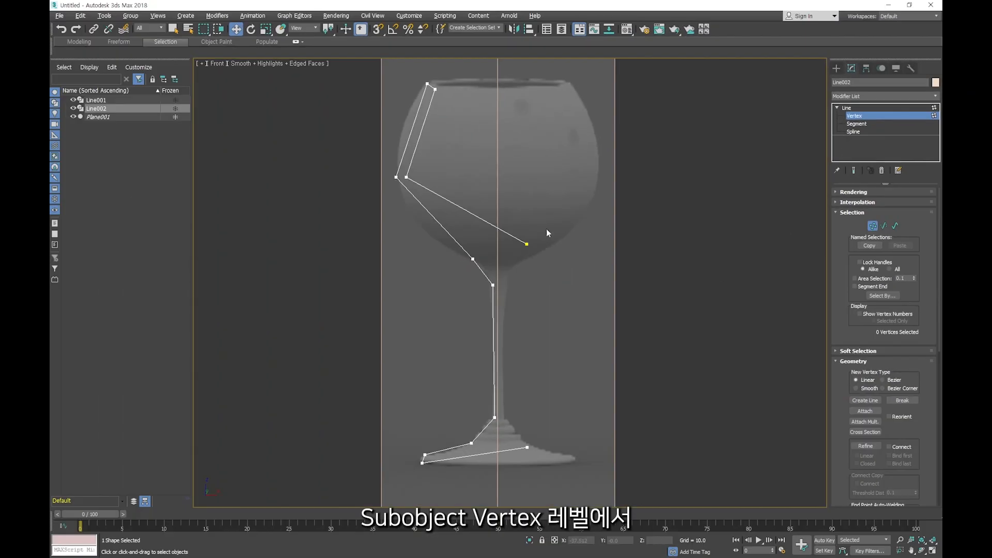
{"action": "left_click_drag", "start_coordinate": [339, 76], "coordinate": [671, 499]}
{"action": "right_click", "coordinate": [563, 309]}
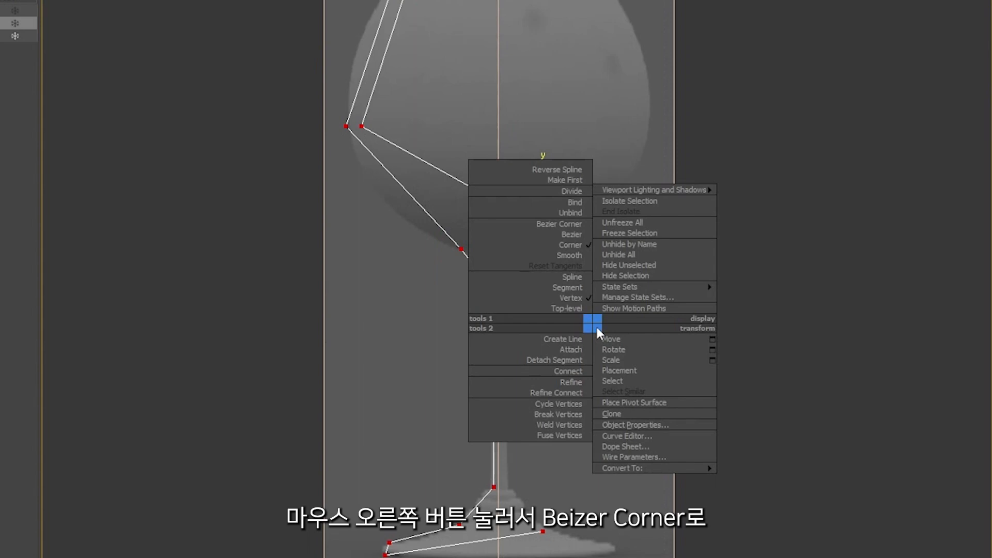
{"action": "left_click", "coordinate": [565, 230]}
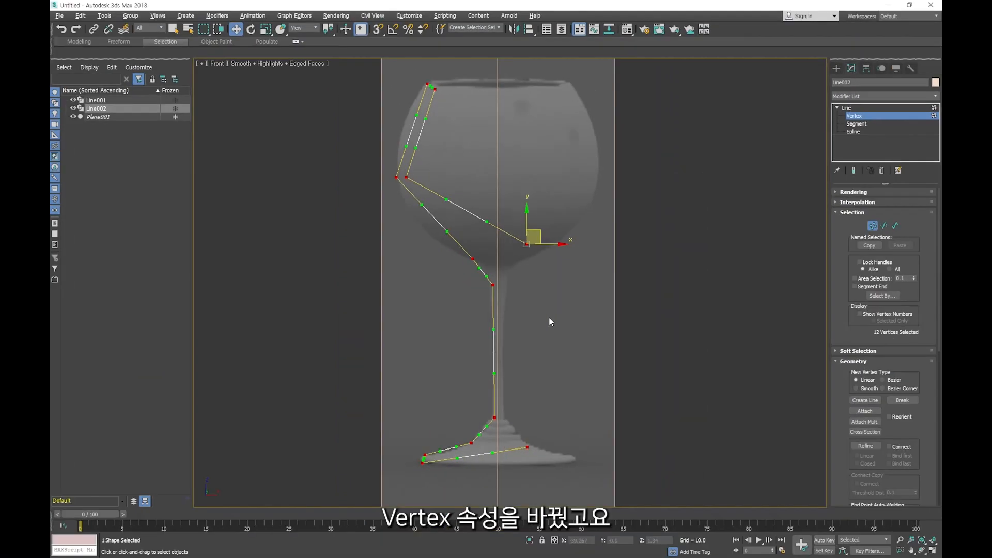
- Curve the inner bowl's lowest segment by adjusting the Bezier handles at both of its ends
{"action": "left_click", "coordinate": [541, 266]}
{"action": "left_click_drag", "start_coordinate": [512, 267], "coordinate": [510, 266]}
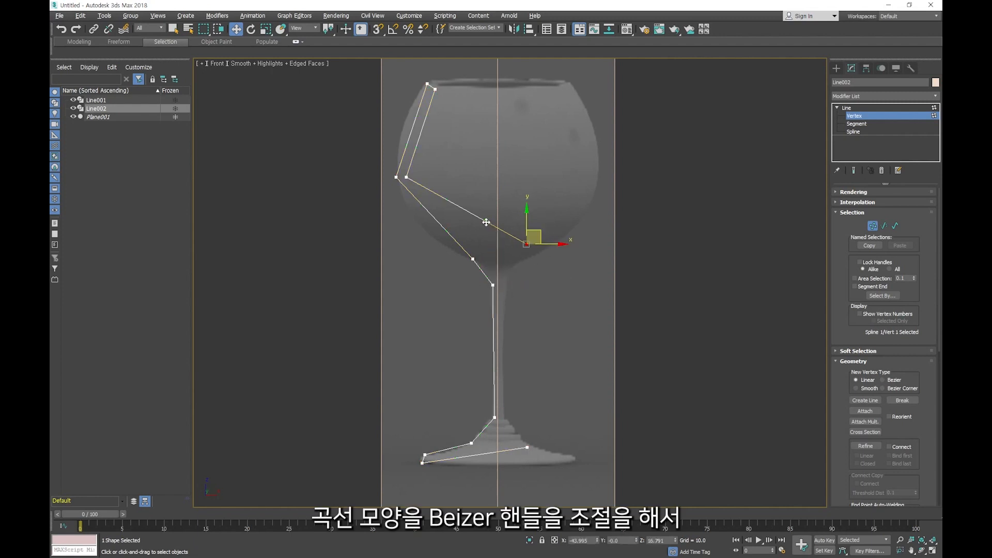
{"action": "left_click_drag", "start_coordinate": [486, 223], "coordinate": [474, 258]}
{"action": "left_click", "coordinate": [407, 177]}
{"action": "left_click_drag", "start_coordinate": [446, 200], "coordinate": [422, 240]}
{"action": "left_click", "coordinate": [473, 293]}
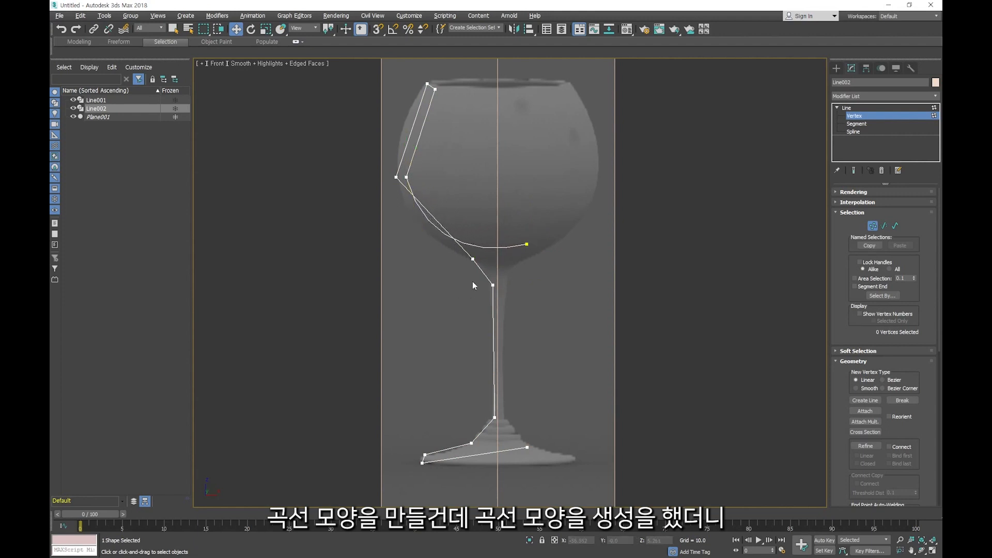
- Turn on Adaptive interpolation for the profile line to smooth its curved segments
{"action": "scroll", "coordinate": [477, 261], "scroll_direction": "up", "scroll_amount": 5}
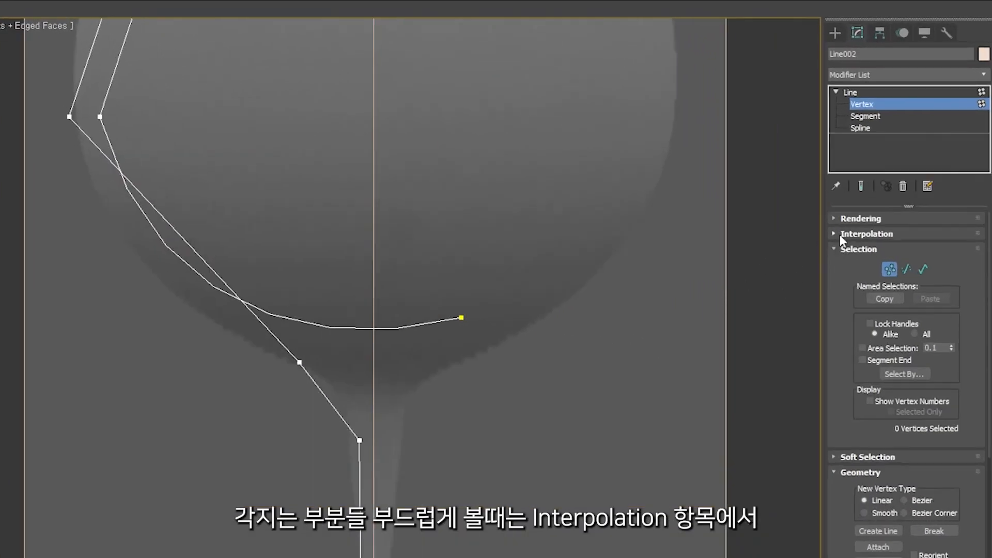
{"action": "left_click", "coordinate": [840, 235]}
{"action": "left_click", "coordinate": [894, 275]}
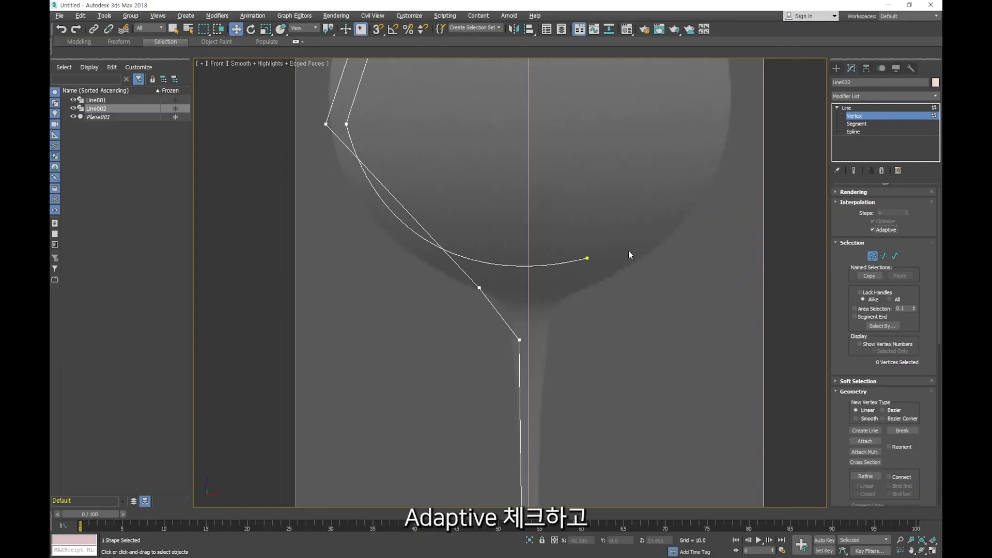
- Reposition the vertex at the inner bowl's widest point and adjust its Bezier handle to reshape the inner wall
{"action": "left_click_drag", "start_coordinate": [628, 250], "coordinate": [564, 292]}
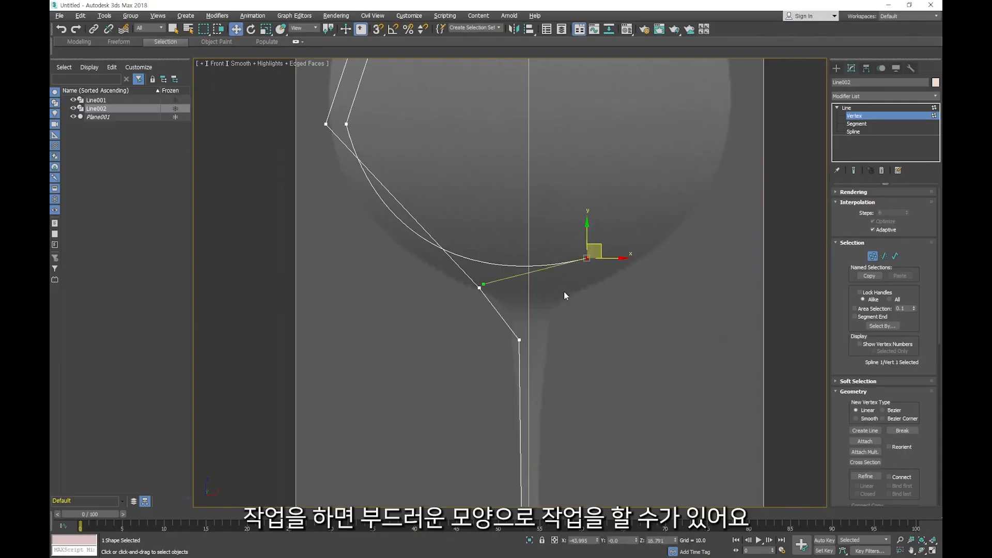
{"action": "scroll", "coordinate": [570, 301], "scroll_direction": "down", "scroll_amount": 4}
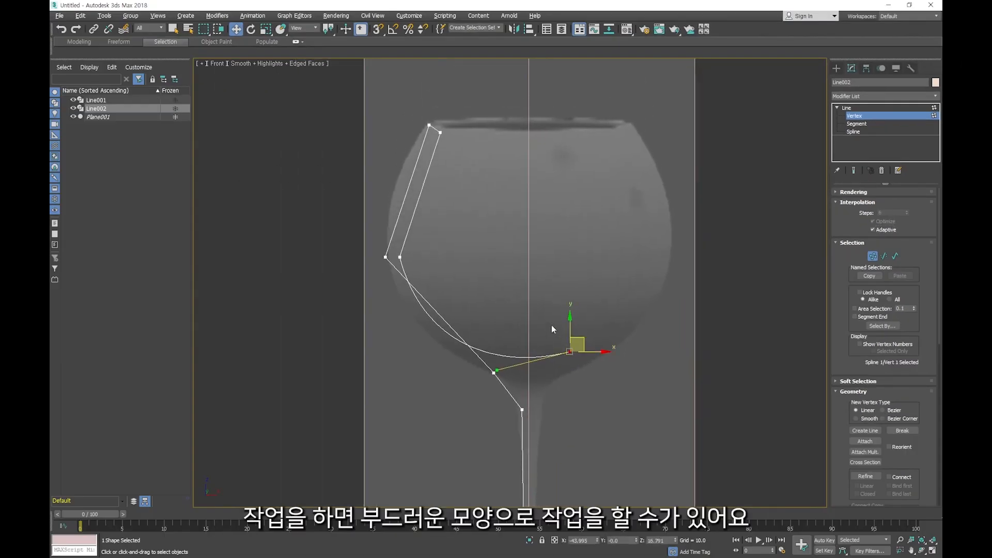
{"action": "middle_click_drag", "start_coordinate": [479, 286], "coordinate": [507, 298]}
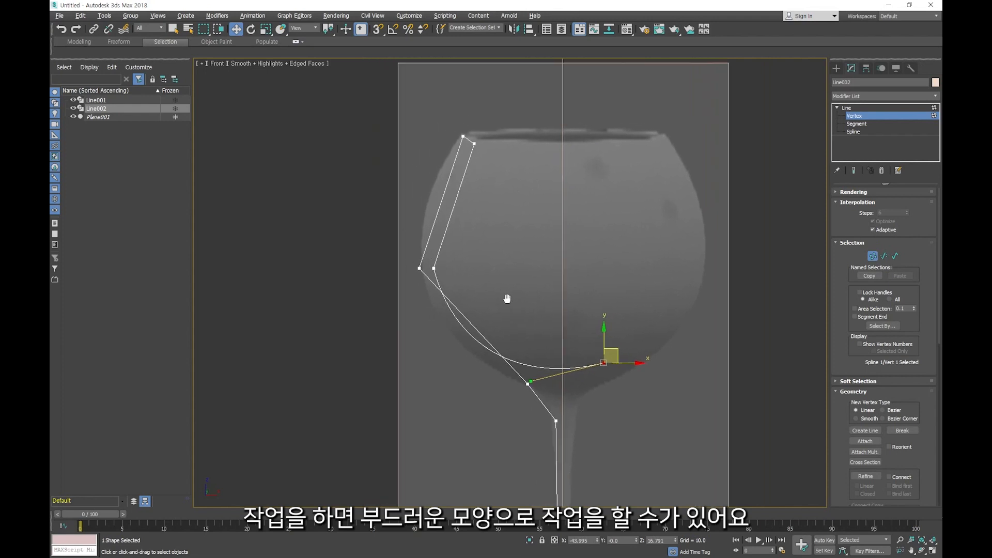
{"action": "left_click", "coordinate": [434, 268]}
{"action": "scroll", "coordinate": [391, 265], "scroll_direction": "up", "scroll_amount": 2}
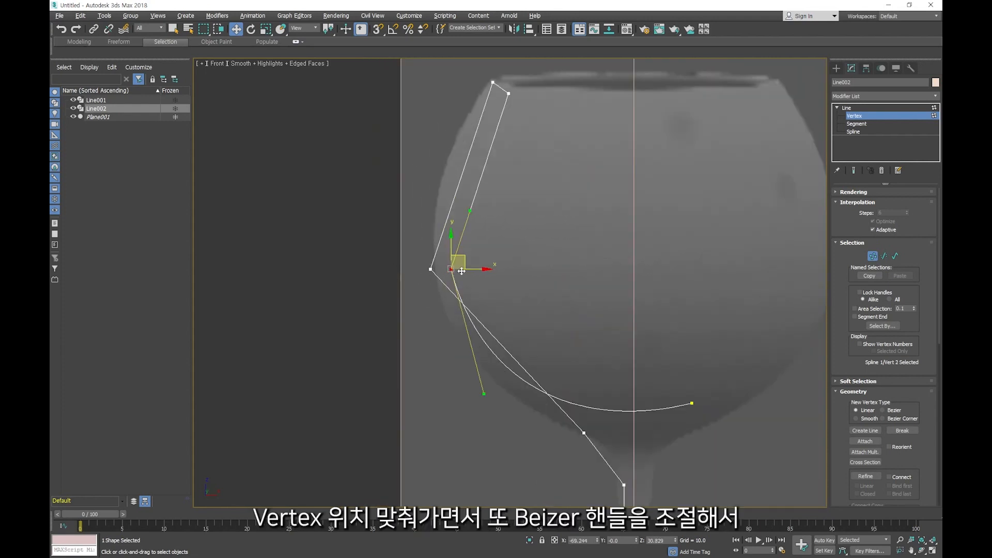
{"action": "left_click_drag", "start_coordinate": [465, 262], "coordinate": [455, 259]}
{"action": "middle_click_drag", "start_coordinate": [509, 164], "coordinate": [531, 253]}
- Select the inner rim vertex and move it slightly closer to the outer rim vertex
{"action": "scroll", "coordinate": [510, 160], "scroll_direction": "up", "scroll_amount": 2}
{"action": "left_click_drag", "start_coordinate": [508, 169], "coordinate": [527, 157]}
{"action": "left_click", "coordinate": [538, 191]}
{"action": "left_click_drag", "start_coordinate": [550, 178], "coordinate": [541, 172]}
{"action": "scroll", "coordinate": [525, 188], "scroll_direction": "up", "scroll_amount": 2}
{"action": "scroll", "coordinate": [526, 187], "scroll_direction": "up", "scroll_amount": 2}
{"action": "middle_click_drag", "start_coordinate": [553, 212], "coordinate": [548, 254]}
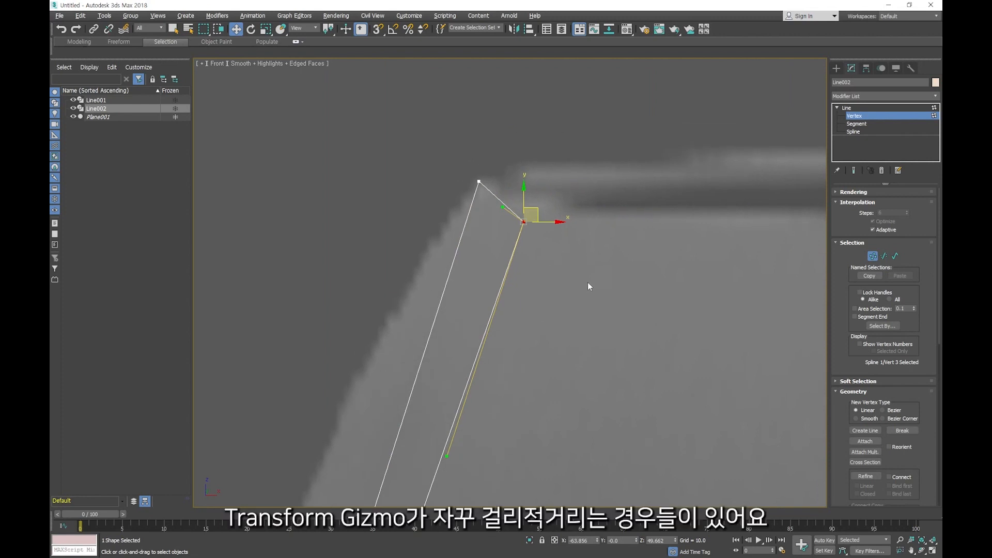
{"action": "left_click_drag", "start_coordinate": [503, 207], "coordinate": [509, 195]}
{"action": "left_click_drag", "start_coordinate": [509, 195], "coordinate": [522, 187]}
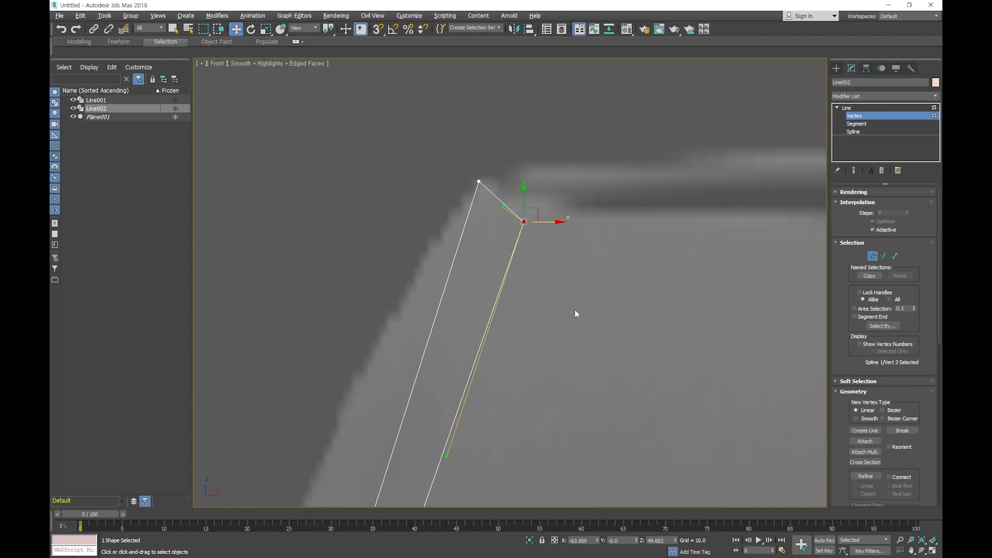
{"action": "left_click_drag", "start_coordinate": [502, 210], "coordinate": [566, 204]}
{"action": "right_click", "coordinate": [565, 203]}
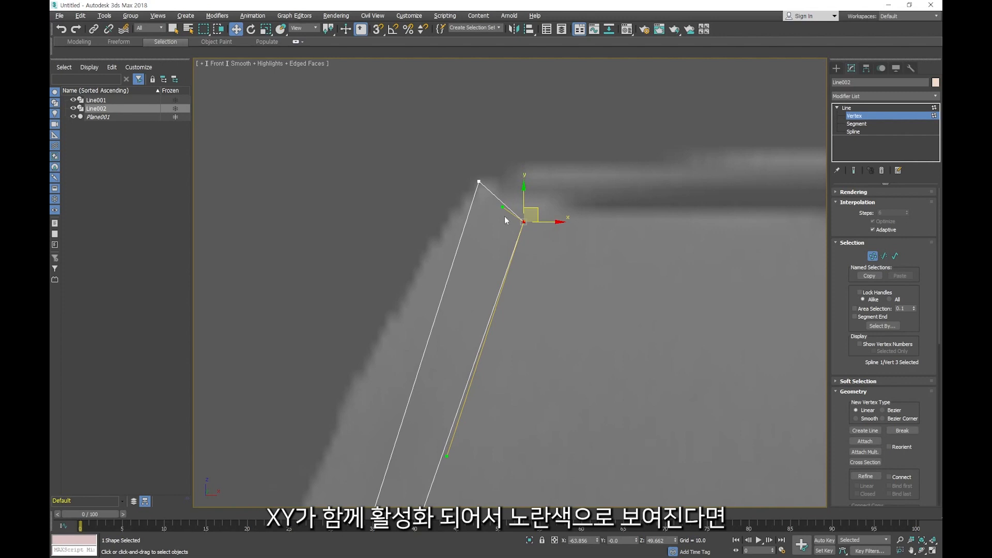
- Pull the inner rim vertex's upper Bezier handle above the rim and turn off the transform gizmo display
{"action": "left_click_drag", "start_coordinate": [503, 208], "coordinate": [533, 157]}
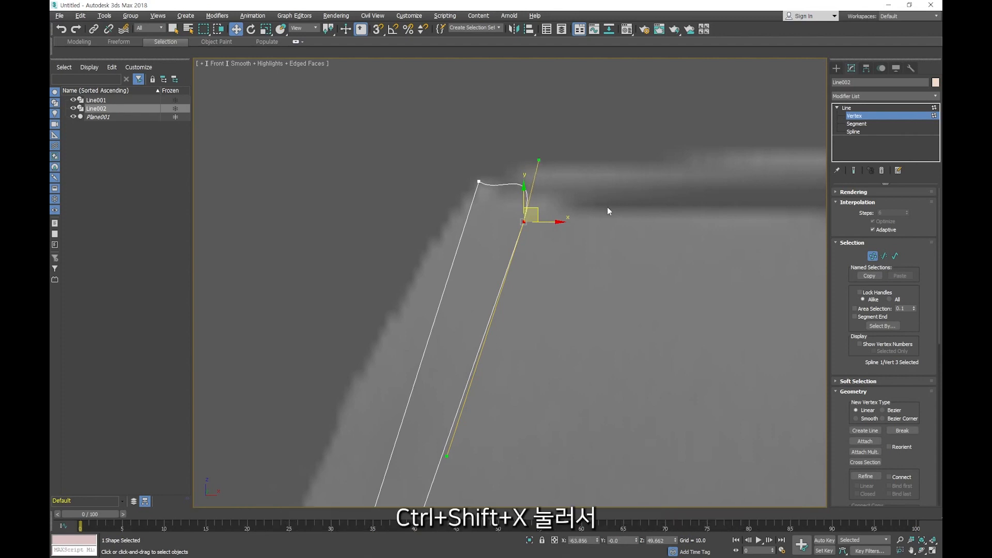
{"action": "key", "text": "ctrl+shift+x"}
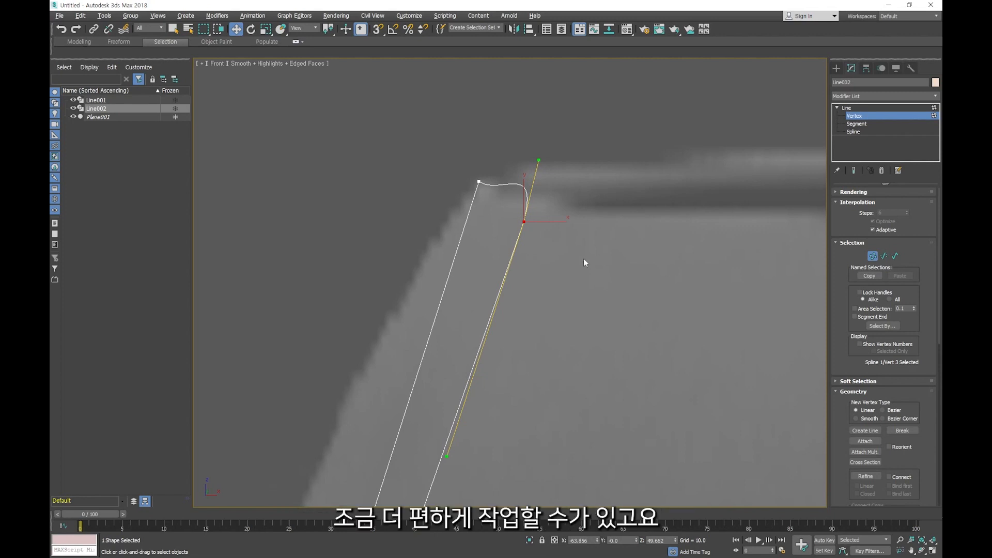
- Add the outer rim vertex to the selection and pull its Bezier handles to round the rim and bow the outer wall
{"action": "left_click", "coordinate": [479, 182], "text": "ctrl"}
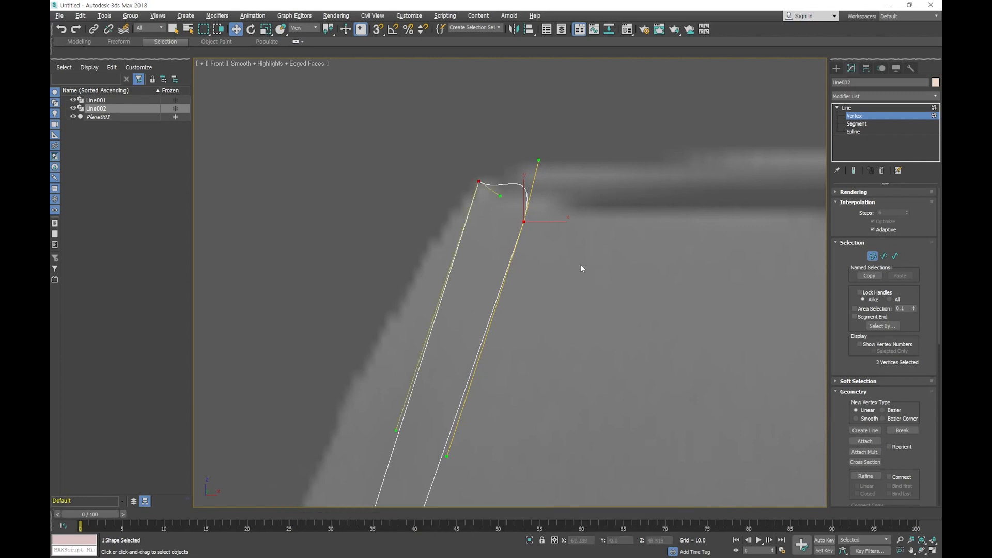
{"action": "left_click_drag", "start_coordinate": [499, 197], "coordinate": [551, 181]}
{"action": "left_click_drag", "start_coordinate": [397, 430], "coordinate": [297, 399]}
- Bring the inner rim vertex's two Bezier handles into a straight line through the vertex
{"action": "scroll", "coordinate": [625, 216], "scroll_direction": "down", "scroll_amount": 6}
{"action": "middle_click_drag", "start_coordinate": [604, 291], "coordinate": [518, 216]}
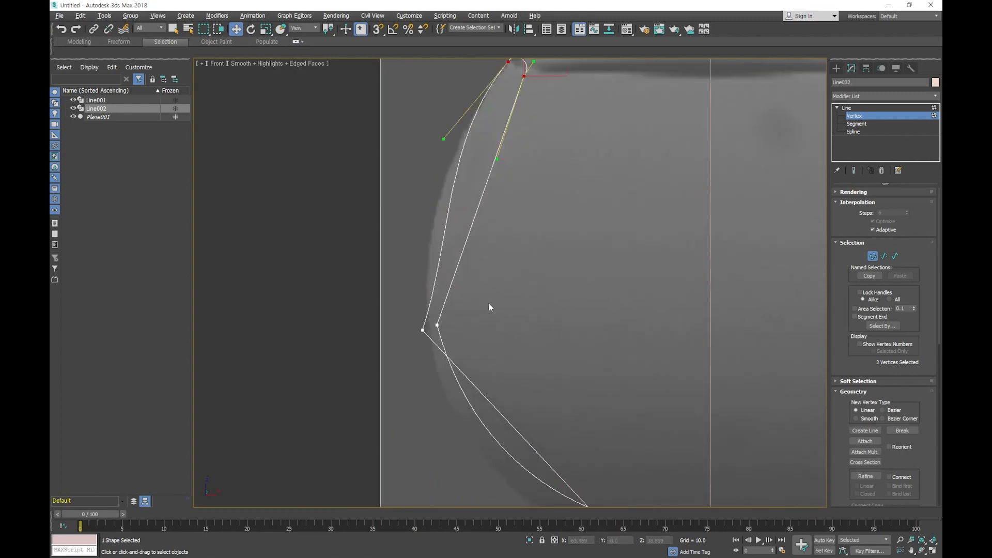
{"action": "middle_click_drag", "start_coordinate": [501, 294], "coordinate": [494, 326]}
{"action": "scroll", "coordinate": [504, 162], "scroll_direction": "up", "scroll_amount": 6}
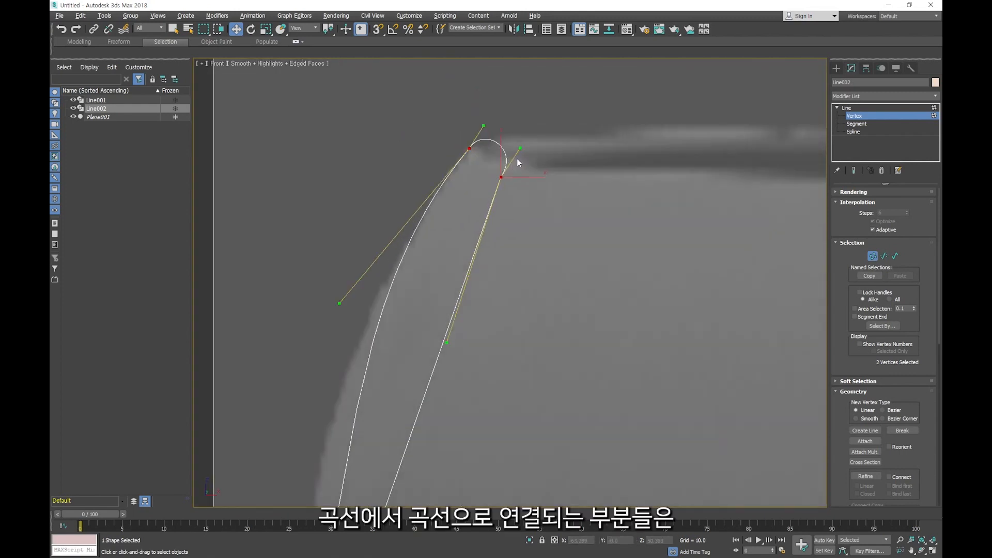
{"action": "left_click_drag", "start_coordinate": [520, 149], "coordinate": [527, 148]}
{"action": "left_click_drag", "start_coordinate": [450, 345], "coordinate": [454, 347]}
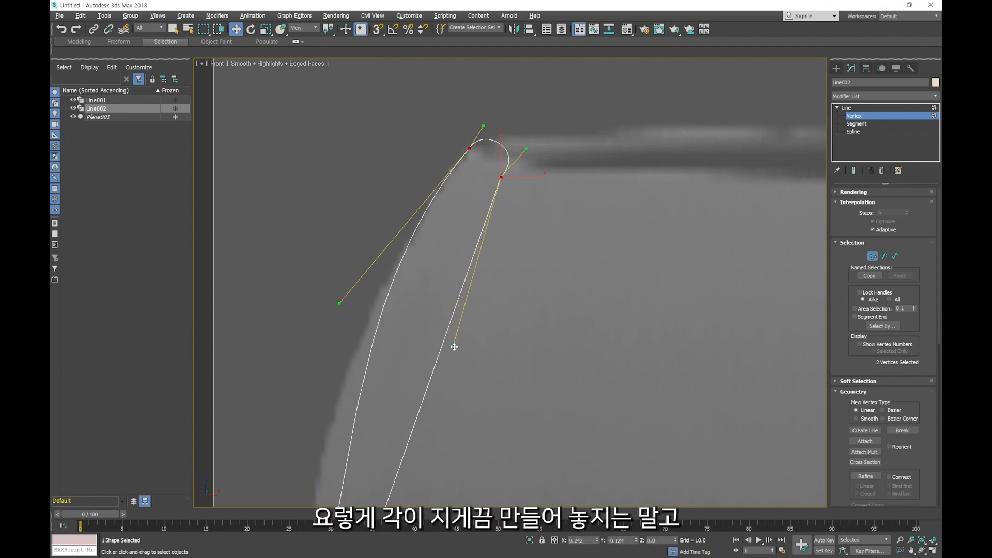
{"action": "left_click_drag", "start_coordinate": [450, 348], "coordinate": [426, 338]}
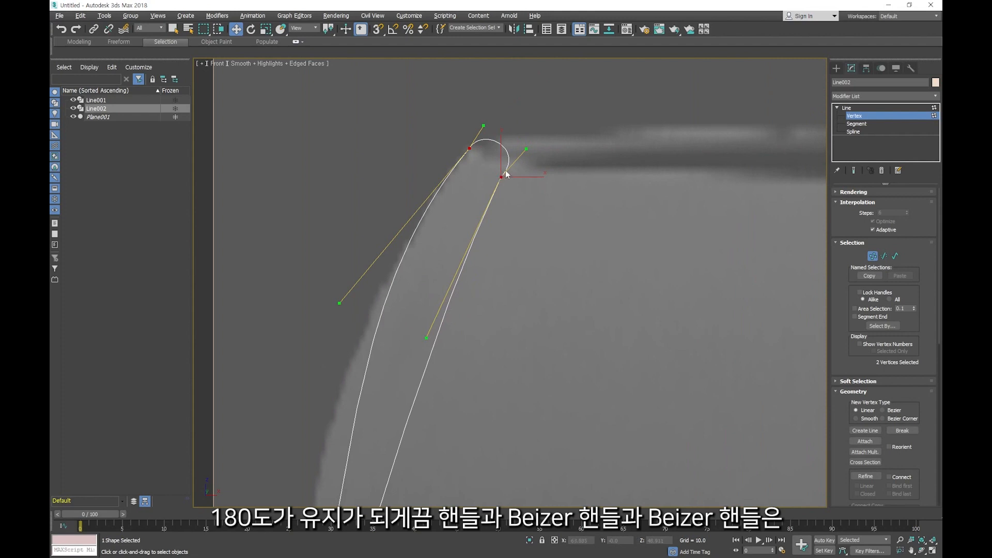
{"action": "scroll", "coordinate": [506, 174], "scroll_direction": "up", "scroll_amount": 2}
{"action": "left_click_drag", "start_coordinate": [535, 141], "coordinate": [527, 124]}
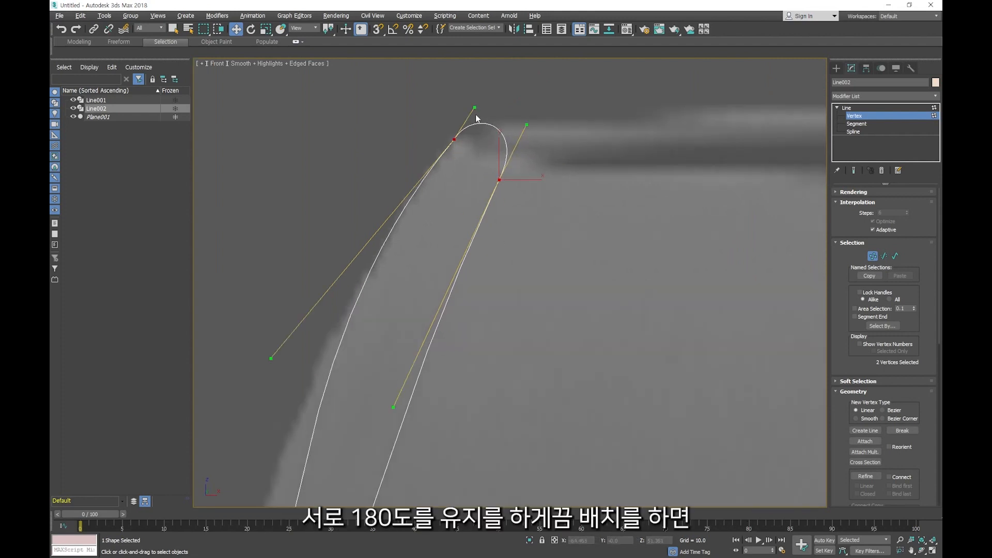
- Select the outer rim vertex and align its lower Bezier handle with the upper one
{"action": "left_click", "coordinate": [336, 188]}
{"action": "left_click_drag", "start_coordinate": [460, 177], "coordinate": [460, 176]}
{"action": "left_click_drag", "start_coordinate": [272, 358], "coordinate": [290, 377]}
- Fit the outer bowl's widest vertex to the reference edge and swing its upper Bezier handle to near vertical
{"action": "scroll", "coordinate": [497, 305], "scroll_direction": "down", "scroll_amount": 3}
{"action": "middle_click_drag", "start_coordinate": [498, 306], "coordinate": [524, 218]}
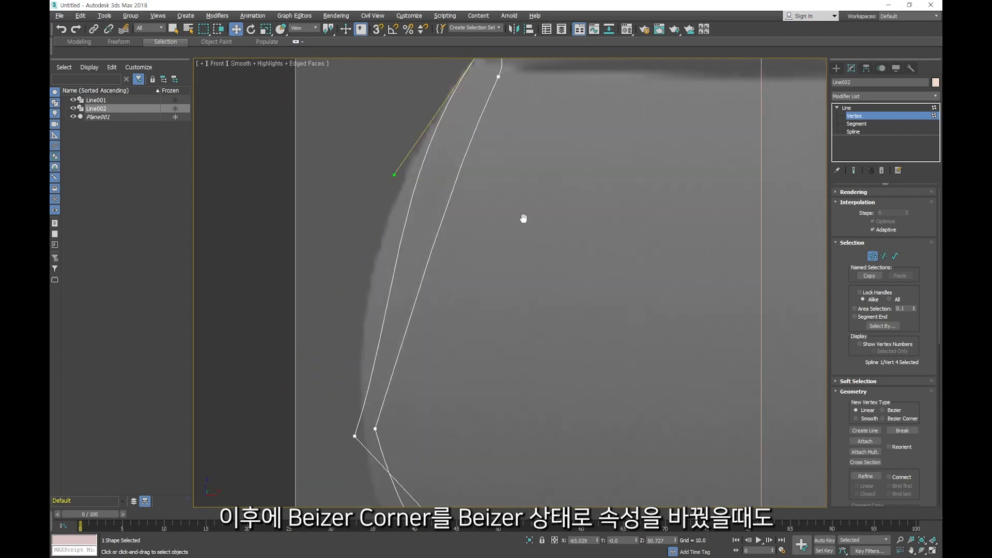
{"action": "scroll", "coordinate": [523, 218], "scroll_direction": "down", "scroll_amount": 2}
{"action": "left_click_drag", "start_coordinate": [386, 354], "coordinate": [471, 423]}
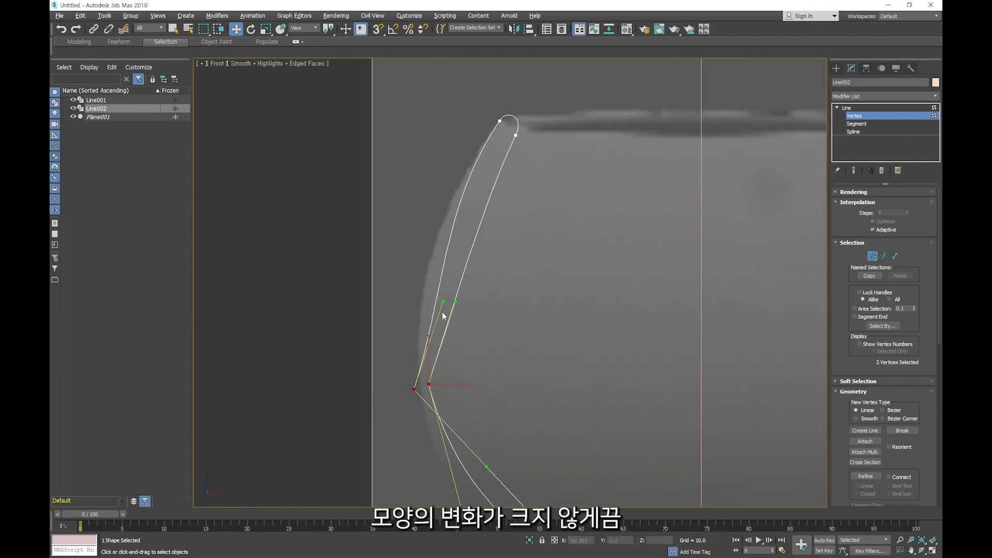
{"action": "left_click_drag", "start_coordinate": [442, 300], "coordinate": [412, 284]}
{"action": "scroll", "coordinate": [485, 367], "scroll_direction": "up", "scroll_amount": 2}
{"action": "left_click", "coordinate": [441, 417]}
{"action": "left_click", "coordinate": [383, 400]}
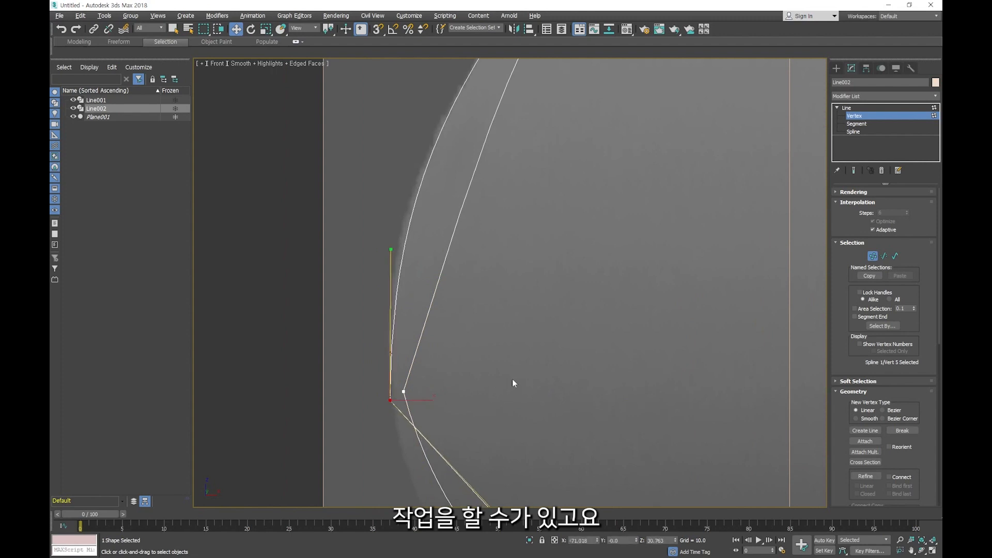
{"action": "scroll", "coordinate": [510, 389], "scroll_direction": "down", "scroll_amount": 2}
{"action": "left_click_drag", "start_coordinate": [404, 276], "coordinate": [395, 272]}
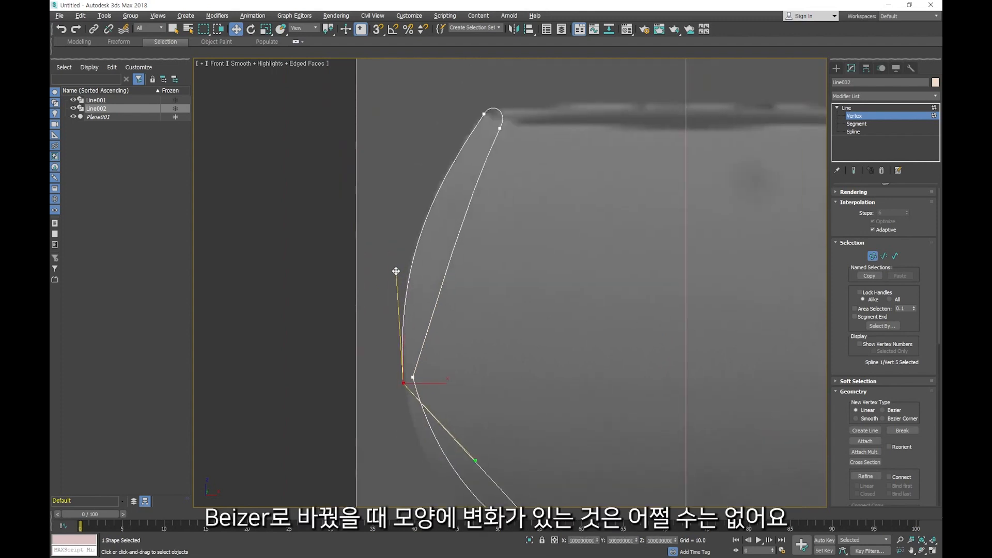
- Reselect the inner rim vertex and fine-tune both of its Bezier handles to keep them in line
{"action": "left_click", "coordinate": [414, 378]}
{"action": "middle_click_drag", "start_coordinate": [414, 378], "coordinate": [504, 253]}
{"action": "scroll", "coordinate": [489, 243], "scroll_direction": "up", "scroll_amount": 2}
{"action": "left_click", "coordinate": [489, 243]}
{"action": "left_click_drag", "start_coordinate": [509, 202], "coordinate": [511, 206]}
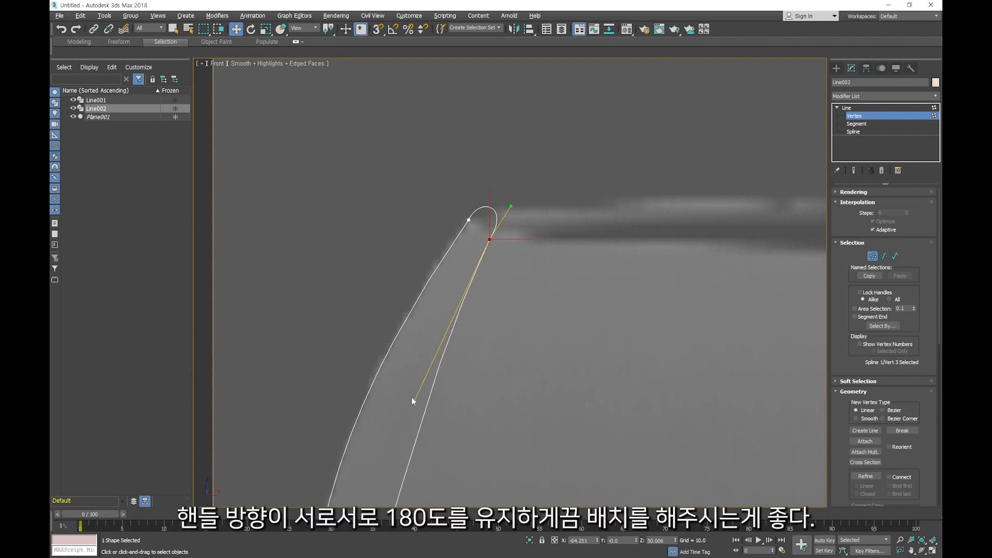
{"action": "left_click_drag", "start_coordinate": [413, 398], "coordinate": [408, 387]}
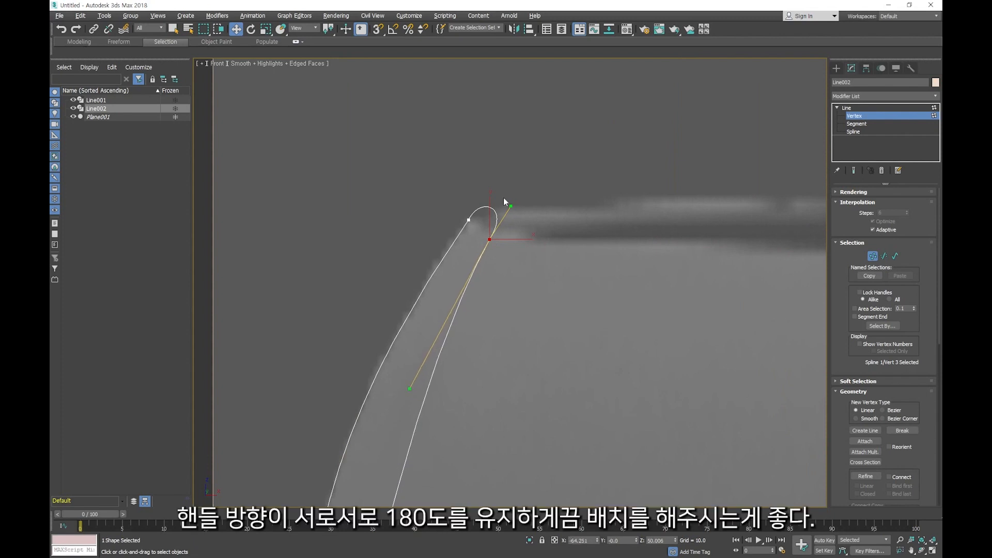
- Bow the upper inner wall outward by adjusting the Bezier handles at the inner bowl's widest vertex and inner rim vertex
{"action": "scroll", "coordinate": [522, 310], "scroll_direction": "down", "scroll_amount": 2}
{"action": "middle_click_drag", "start_coordinate": [523, 324], "coordinate": [469, 279]}
{"action": "left_click", "coordinate": [361, 341]}
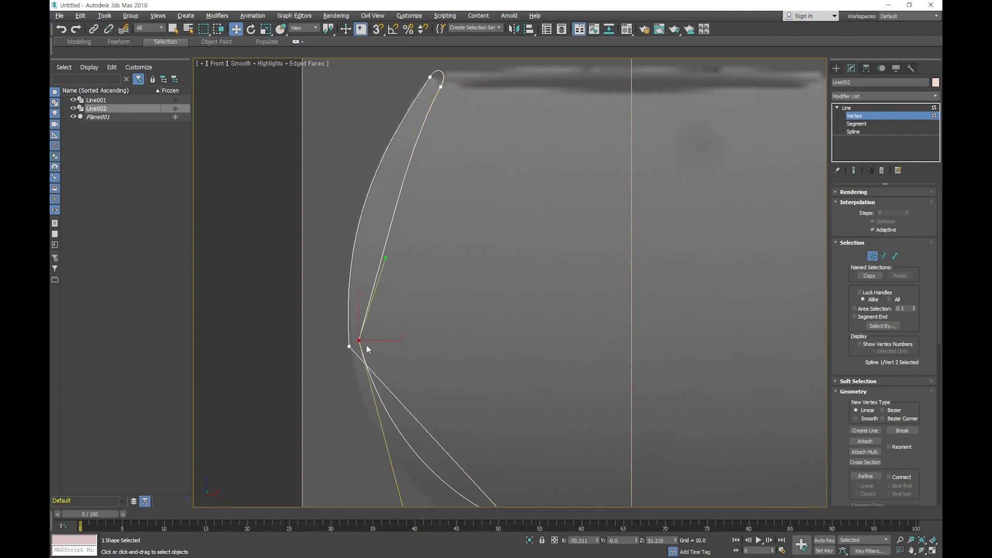
{"action": "left_click_drag", "start_coordinate": [367, 307], "coordinate": [351, 244]}
{"action": "left_click", "coordinate": [440, 87]}
{"action": "left_click_drag", "start_coordinate": [412, 145], "coordinate": [397, 156]}
- Curve the outer bowl's lower segment along the reference by adjusting the Bezier handles at both of its ends
{"action": "middle_click_drag", "start_coordinate": [471, 314], "coordinate": [425, 255]}
{"action": "scroll", "coordinate": [426, 255], "scroll_direction": "down", "scroll_amount": 4}
{"action": "left_click_drag", "start_coordinate": [329, 217], "coordinate": [579, 470]}
{"action": "scroll", "coordinate": [470, 391], "scroll_direction": "up", "scroll_amount": 4}
{"action": "left_click_drag", "start_coordinate": [332, 226], "coordinate": [298, 277]}
{"action": "left_click_drag", "start_coordinate": [402, 302], "coordinate": [374, 339]}
- Round the transition from the bowl's underside into the stem with the Bezier handles of its two vertices
{"action": "scroll", "coordinate": [473, 410], "scroll_direction": "up", "scroll_amount": 2}
{"action": "middle_click_drag", "start_coordinate": [473, 410], "coordinate": [428, 299]}
{"action": "left_click_drag", "start_coordinate": [454, 291], "coordinate": [473, 278]}
{"action": "left_click_drag", "start_coordinate": [483, 324], "coordinate": [501, 312]}
{"action": "middle_click_drag", "start_coordinate": [555, 359], "coordinate": [501, 154]}
{"action": "scroll", "coordinate": [501, 154], "scroll_direction": "down", "scroll_amount": 3}
{"action": "left_click_drag", "start_coordinate": [479, 241], "coordinate": [485, 245]}
- Shift the stem's bottom vertex slightly outward and adjust its upper Bezier handle to follow the stem
{"action": "middle_click_drag", "start_coordinate": [507, 356], "coordinate": [524, 253]}
{"action": "left_click", "coordinate": [498, 314]}
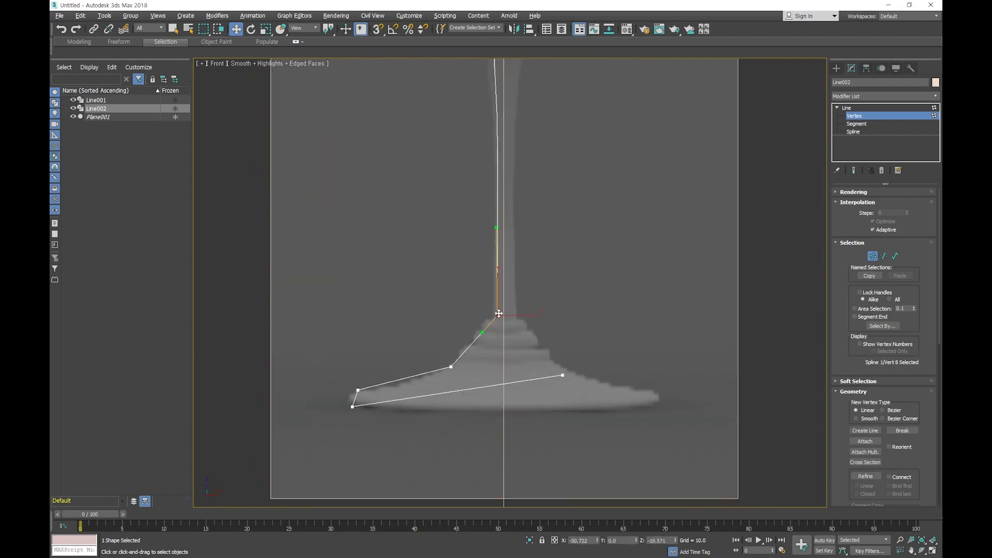
{"action": "scroll", "coordinate": [498, 313], "scroll_direction": "up", "scroll_amount": 2}
{"action": "left_click_drag", "start_coordinate": [498, 316], "coordinate": [492, 317]}
{"action": "left_click_drag", "start_coordinate": [491, 191], "coordinate": [496, 196]}
- Select the two vertices at the base's outer edge and pull their Bezier handles to round that edge
{"action": "scroll", "coordinate": [501, 281], "scroll_direction": "up", "scroll_amount": 2}
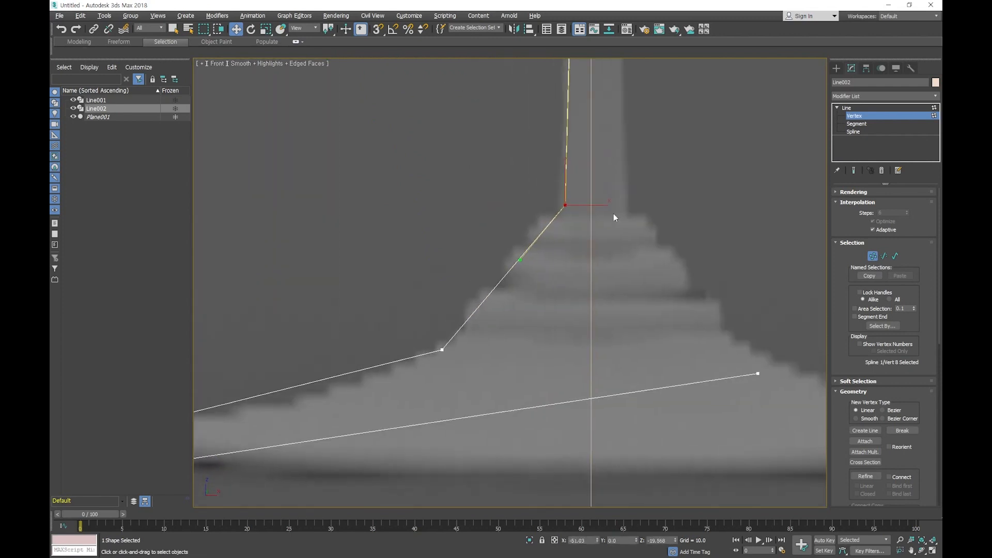
{"action": "scroll", "coordinate": [611, 215], "scroll_direction": "down", "scroll_amount": 4}
{"action": "left_click", "coordinate": [395, 336]}
{"action": "scroll", "coordinate": [399, 341], "scroll_direction": "up", "scroll_amount": 8}
{"action": "left_click_drag", "start_coordinate": [343, 223], "coordinate": [463, 353]}
{"action": "left_click_drag", "start_coordinate": [403, 292], "coordinate": [359, 273]}
{"action": "left_click_drag", "start_coordinate": [396, 316], "coordinate": [317, 355]}
- Curve the base's underside upward by adjusting the Bezier handle of its end vertex past the centre line
{"action": "scroll", "coordinate": [506, 296], "scroll_direction": "down", "scroll_amount": 6}
{"action": "middle_click_drag", "start_coordinate": [806, 287], "coordinate": [535, 339]}
{"action": "left_click", "coordinate": [608, 307]}
{"action": "left_click_drag", "start_coordinate": [468, 329], "coordinate": [427, 292]}
{"action": "left_click", "coordinate": [570, 338]}
- Select the curved-junction vertices of the rim, bowl, stem top and base edge together and convert them to Bezier
{"action": "scroll", "coordinate": [570, 338], "scroll_direction": "down", "scroll_amount": 5}
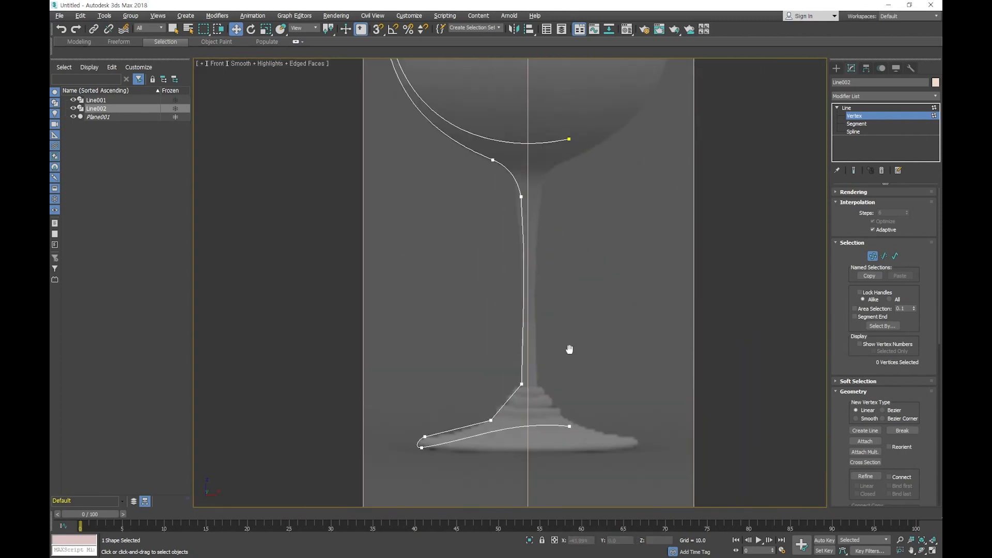
{"action": "middle_click_drag", "start_coordinate": [572, 312], "coordinate": [578, 398]}
{"action": "scroll", "coordinate": [501, 321], "scroll_direction": "up", "scroll_amount": 6}
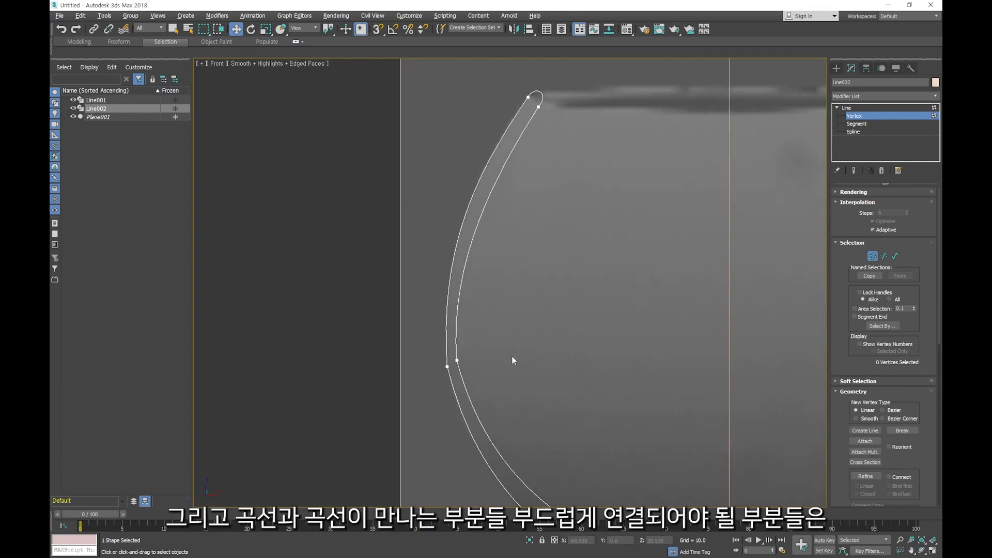
{"action": "left_click_drag", "start_coordinate": [512, 84], "coordinate": [563, 131]}
{"action": "scroll", "coordinate": [563, 132], "scroll_direction": "up", "scroll_amount": 4}
{"action": "scroll", "coordinate": [592, 169], "scroll_direction": "down", "scroll_amount": 4}
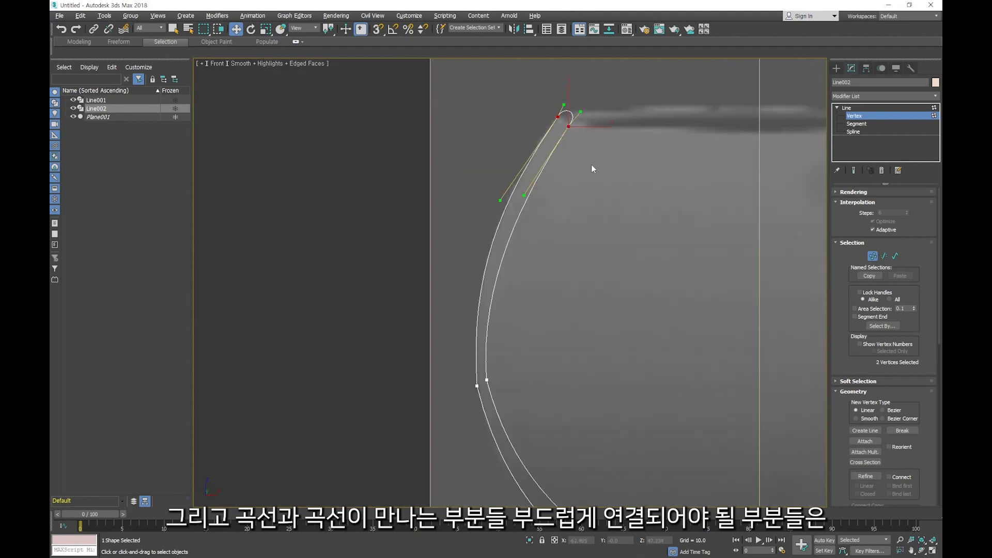
{"action": "scroll", "coordinate": [591, 165], "scroll_direction": "down", "scroll_amount": 4}
{"action": "left_click_drag", "start_coordinate": [405, 220], "coordinate": [520, 314], "text": "ctrl"}
{"action": "scroll", "coordinate": [431, 211], "scroll_direction": "up", "scroll_amount": 3}
{"action": "left_click_drag", "start_coordinate": [446, 231], "coordinate": [641, 402], "text": "ctrl"}
{"action": "middle_click_drag", "start_coordinate": [568, 427], "coordinate": [569, 220]}
{"action": "middle_click_drag", "start_coordinate": [558, 397], "coordinate": [579, 259]}
{"action": "left_click_drag", "start_coordinate": [383, 330], "coordinate": [499, 373], "text": "ctrl"}
{"action": "scroll", "coordinate": [524, 362], "scroll_direction": "up", "scroll_amount": 4}
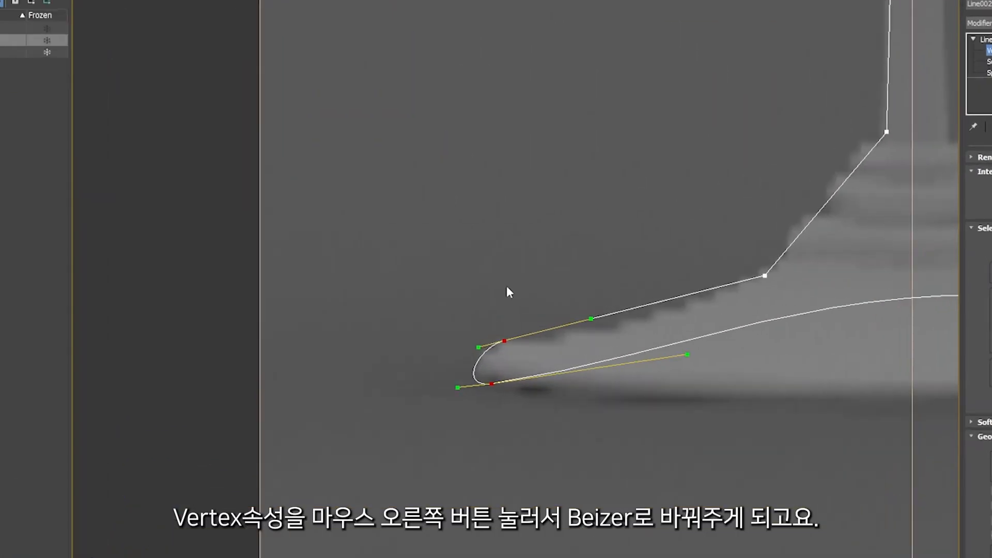
{"action": "right_click", "coordinate": [501, 281]}
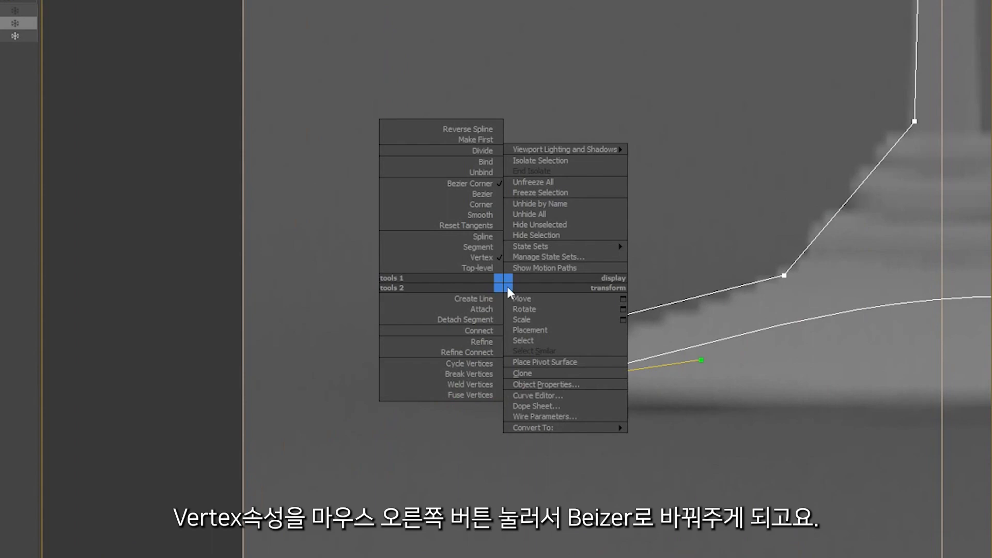
{"action": "left_click", "coordinate": [486, 195]}
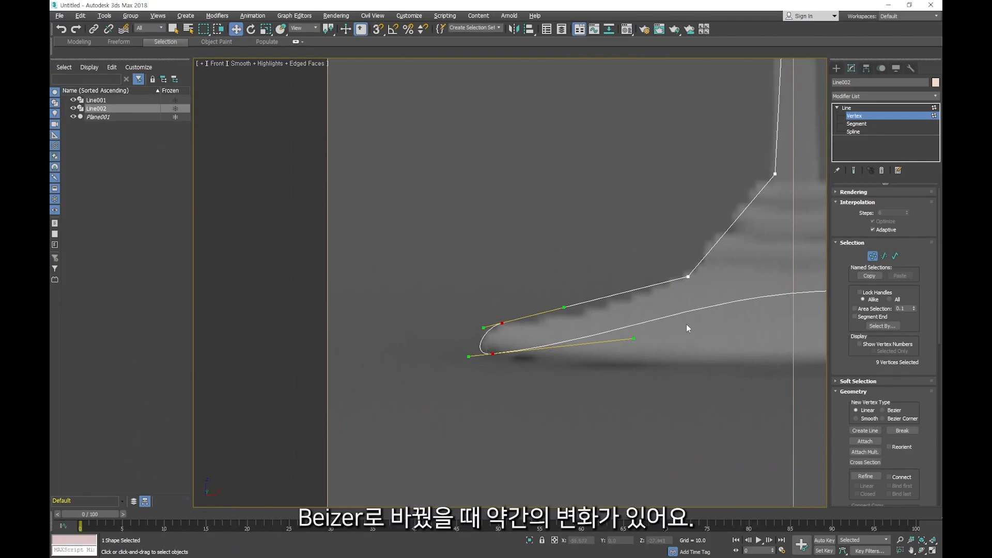
- Select the stem's top vertex and move its lower Bezier handle outward to fit the stem's outline
{"action": "scroll", "coordinate": [714, 299], "scroll_direction": "up", "scroll_amount": 1}
{"action": "middle_click_drag", "start_coordinate": [715, 299], "coordinate": [551, 388]}
{"action": "scroll", "coordinate": [563, 373], "scroll_direction": "down", "scroll_amount": 2}
{"action": "middle_click_drag", "start_coordinate": [571, 338], "coordinate": [564, 353]}
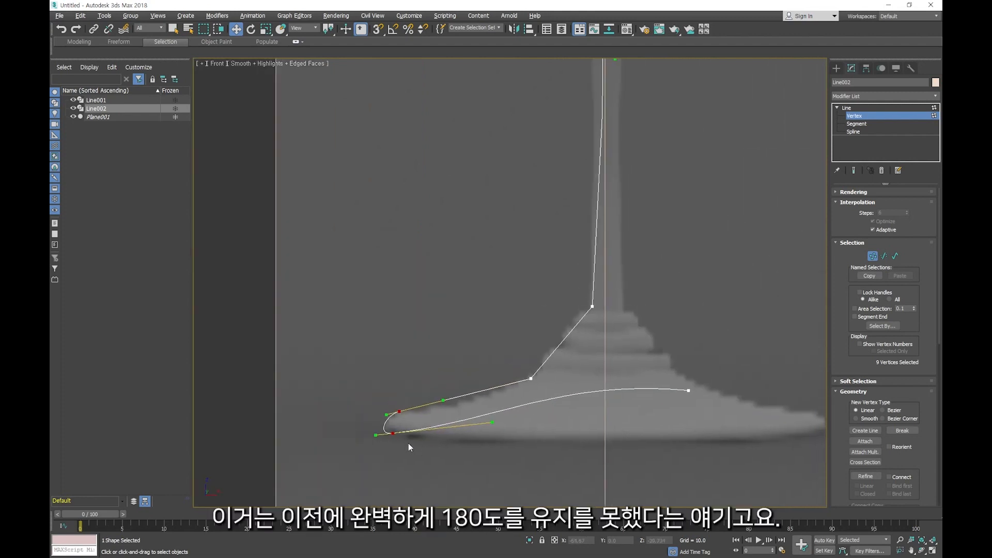
{"action": "scroll", "coordinate": [389, 440], "scroll_direction": "up", "scroll_amount": 3}
{"action": "scroll", "coordinate": [522, 409], "scroll_direction": "down", "scroll_amount": 2}
{"action": "middle_click_drag", "start_coordinate": [570, 368], "coordinate": [505, 468]}
{"action": "middle_click_drag", "start_coordinate": [596, 271], "coordinate": [599, 224]}
{"action": "scroll", "coordinate": [602, 233], "scroll_direction": "down", "scroll_amount": 2}
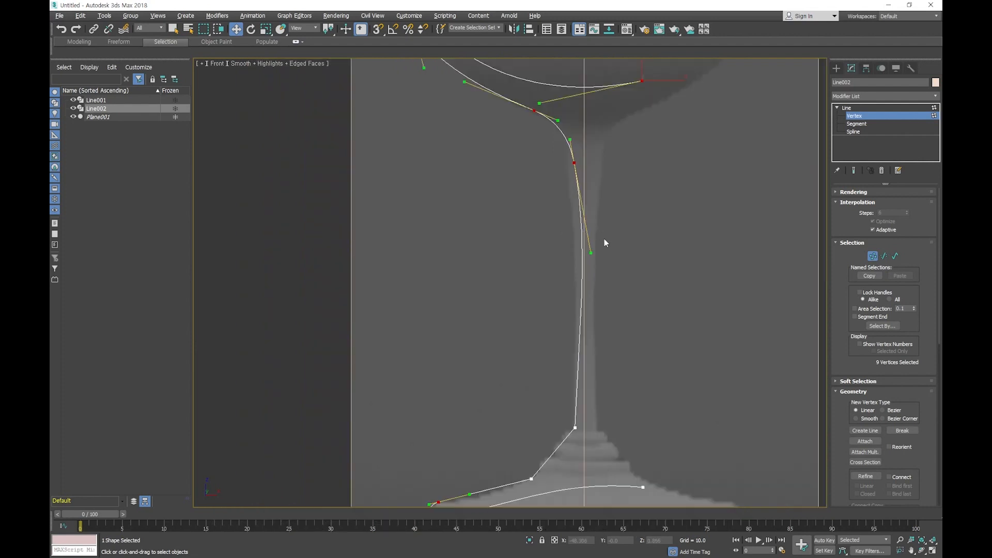
{"action": "left_click", "coordinate": [610, 192]}
{"action": "left_click", "coordinate": [573, 164]}
{"action": "left_click_drag", "start_coordinate": [586, 254], "coordinate": [580, 252]}
- Move the vertex where the base rises toward the stem up and inward, and lower its outer handle to curve the base's top
{"action": "middle_click_drag", "start_coordinate": [594, 408], "coordinate": [596, 377]}
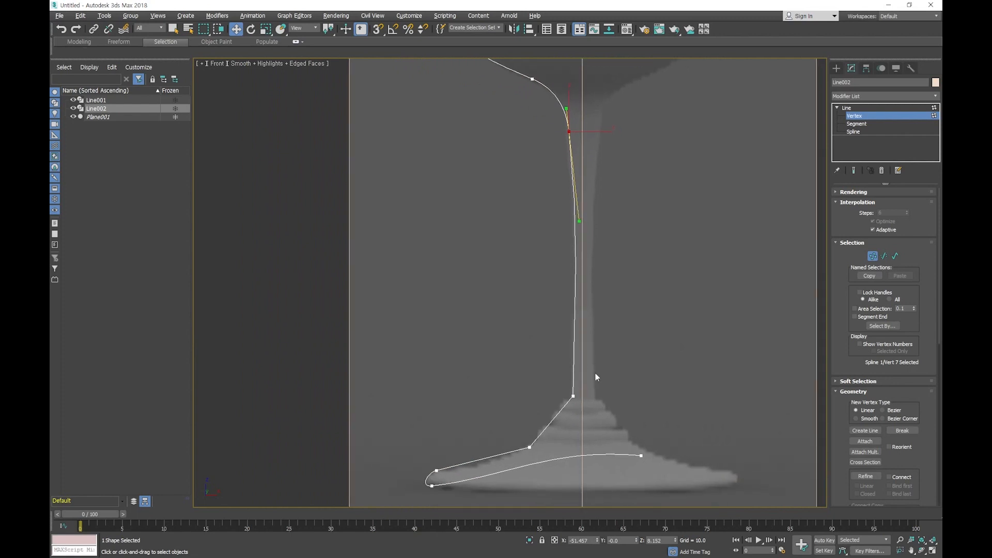
{"action": "left_click", "coordinate": [593, 418]}
{"action": "middle_click_drag", "start_coordinate": [586, 415], "coordinate": [594, 314]}
{"action": "scroll", "coordinate": [559, 331], "scroll_direction": "up", "scroll_amount": 3}
{"action": "scroll", "coordinate": [535, 354], "scroll_direction": "up", "scroll_amount": 2}
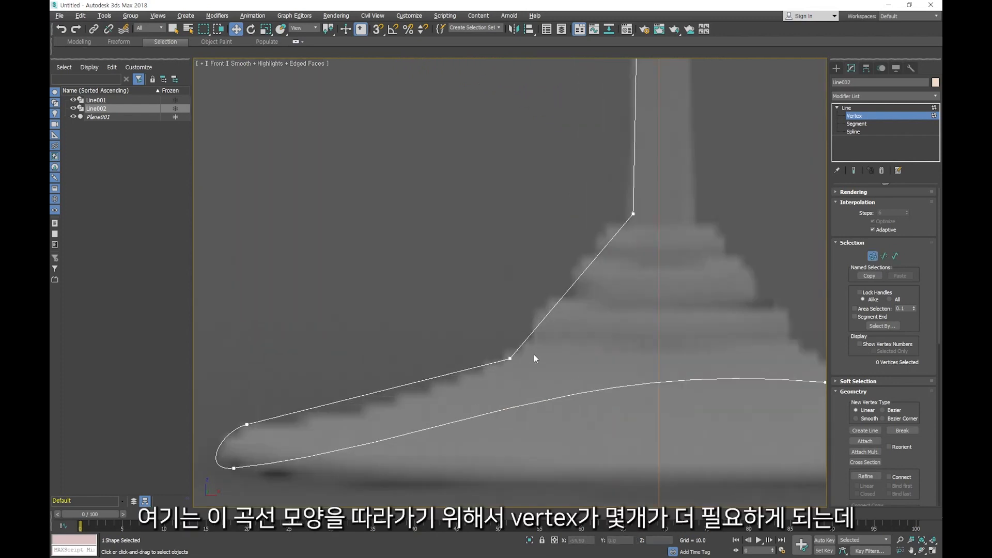
{"action": "left_click", "coordinate": [516, 354]}
{"action": "left_click_drag", "start_coordinate": [516, 353], "coordinate": [528, 344]}
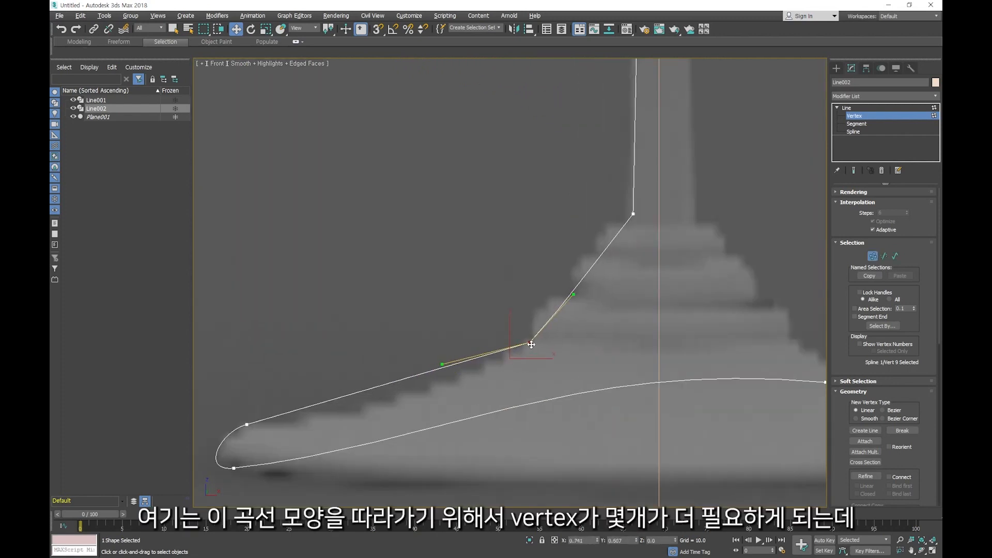
{"action": "middle_click_drag", "start_coordinate": [593, 359], "coordinate": [534, 395]}
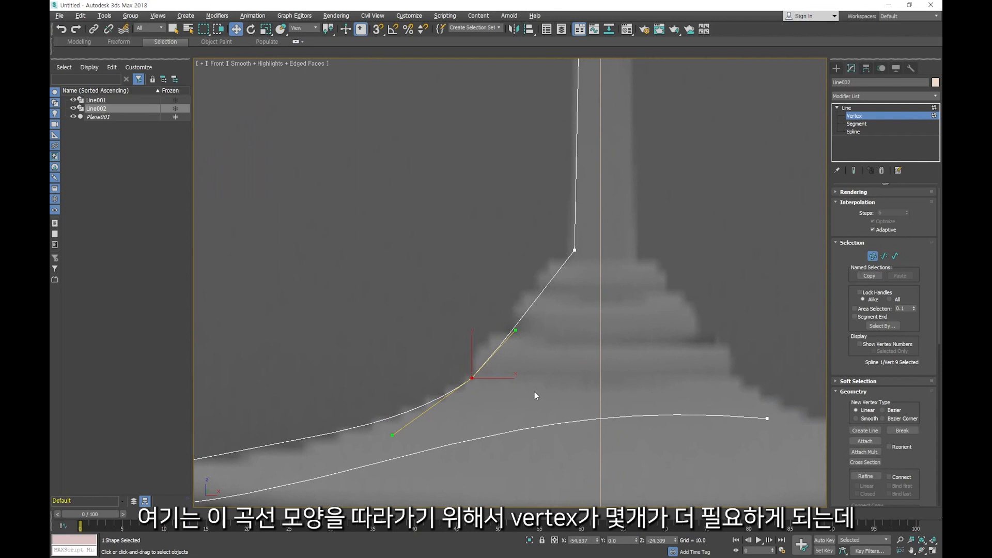
{"action": "left_click", "coordinate": [581, 331]}
- Move the stem's bottom vertex slightly down onto the reference outline
{"action": "left_click", "coordinate": [575, 250]}
{"action": "left_click_drag", "start_coordinate": [575, 250], "coordinate": [573, 256]}
{"action": "left_click", "coordinate": [734, 309]}
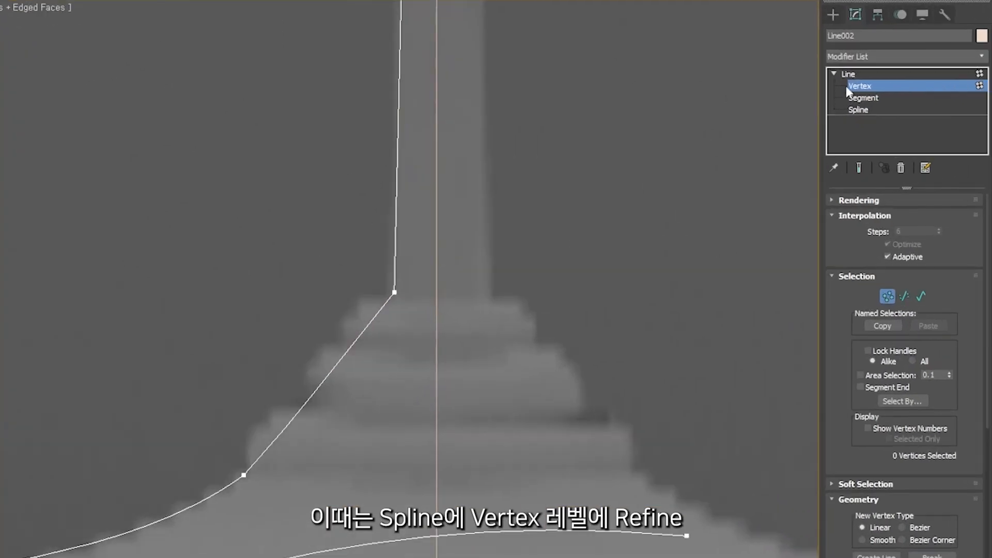
- Refine the straight segment between the stem's bottom and the base with two new vertices
{"action": "scroll", "coordinate": [868, 318], "scroll_direction": "down", "scroll_amount": 5}
{"action": "left_click", "coordinate": [879, 385]}
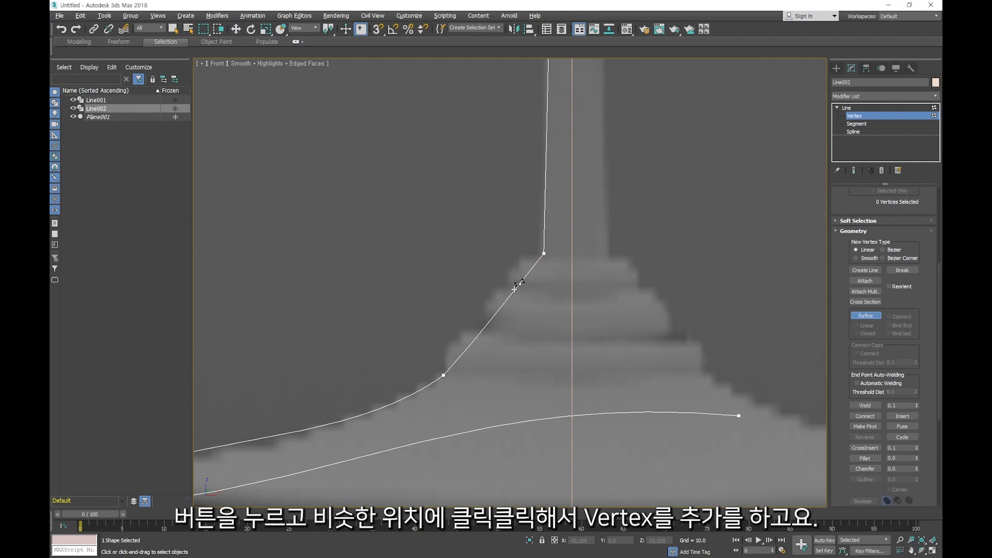
{"action": "left_click", "coordinate": [514, 290]}
{"action": "right_click", "coordinate": [541, 368]}
- Select the four vertices from the stem's bottom down to the base's curve and set them to Bezier Corner
{"action": "left_click_drag", "start_coordinate": [408, 230], "coordinate": [556, 385]}
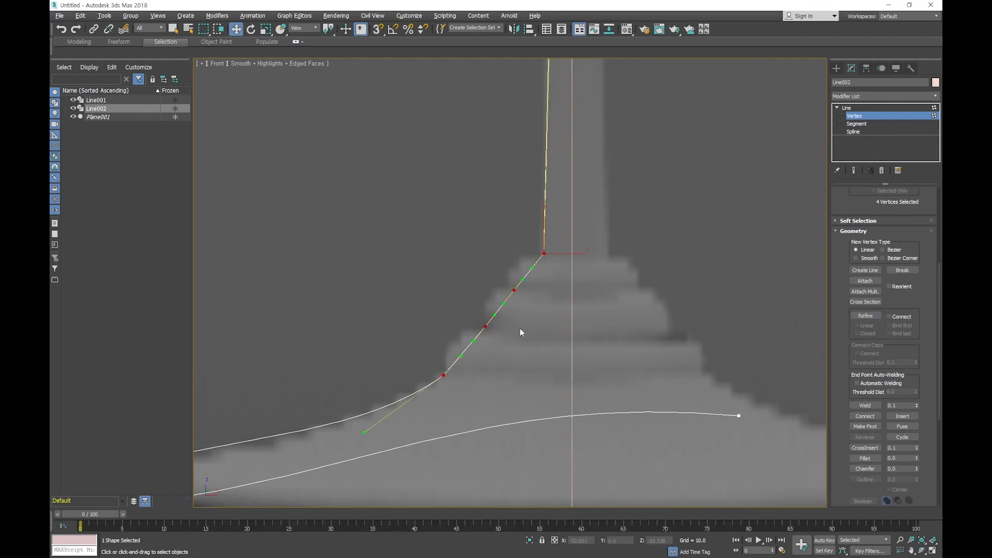
{"action": "right_click", "coordinate": [520, 328]}
{"action": "left_click", "coordinate": [486, 261]}
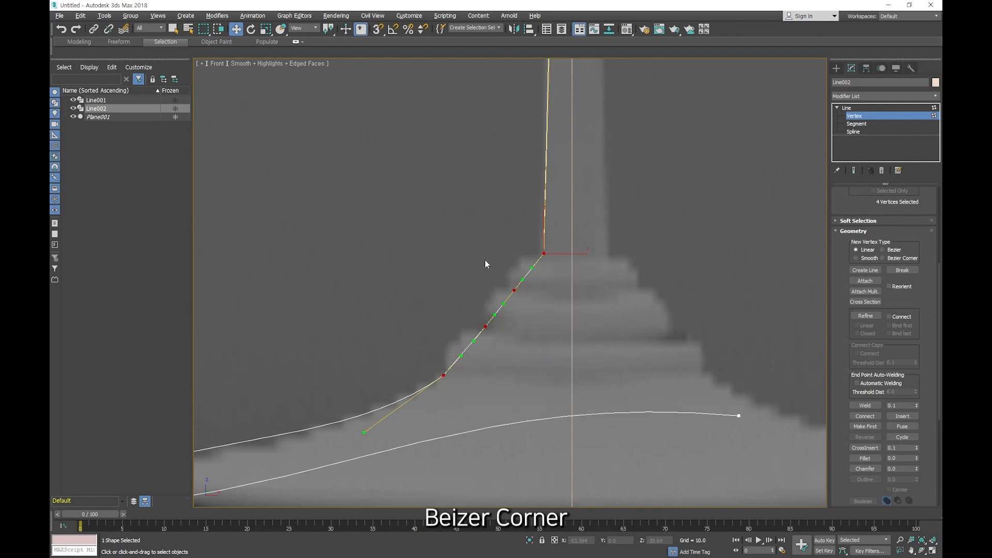
- Adjust the Bezier Corner handles of the four vertices to shape three outward-rounded rings between the stem and the base
{"action": "left_click_drag", "start_coordinate": [531, 267], "coordinate": [439, 352]}
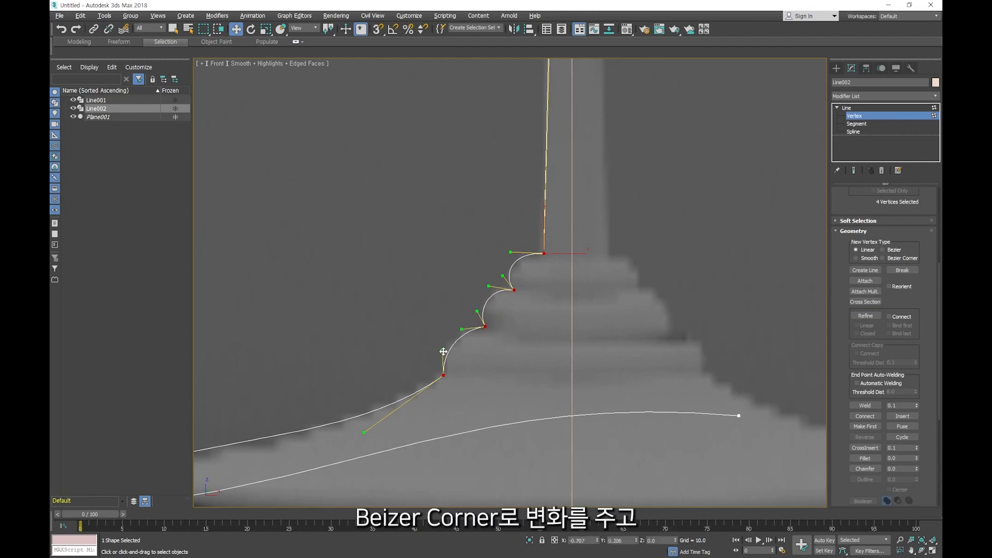
{"action": "left_click", "coordinate": [529, 353]}
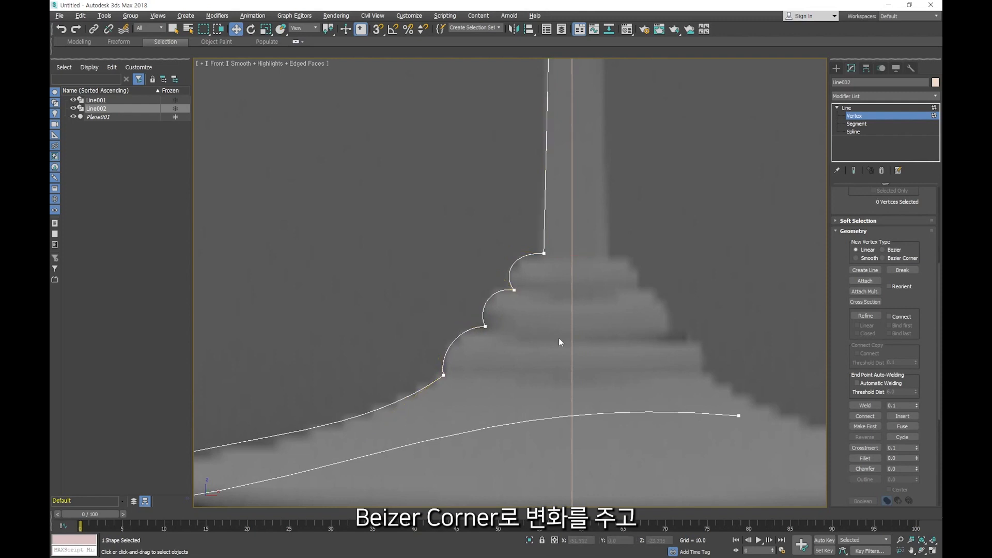
{"action": "scroll", "coordinate": [610, 332], "scroll_direction": "down", "scroll_amount": 3}
{"action": "middle_click_drag", "start_coordinate": [610, 332], "coordinate": [573, 372]}
{"action": "scroll", "coordinate": [578, 357], "scroll_direction": "down", "scroll_amount": 2}
{"action": "middle_click_drag", "start_coordinate": [643, 244], "coordinate": [581, 325]}
{"action": "scroll", "coordinate": [604, 338], "scroll_direction": "down", "scroll_amount": 1}
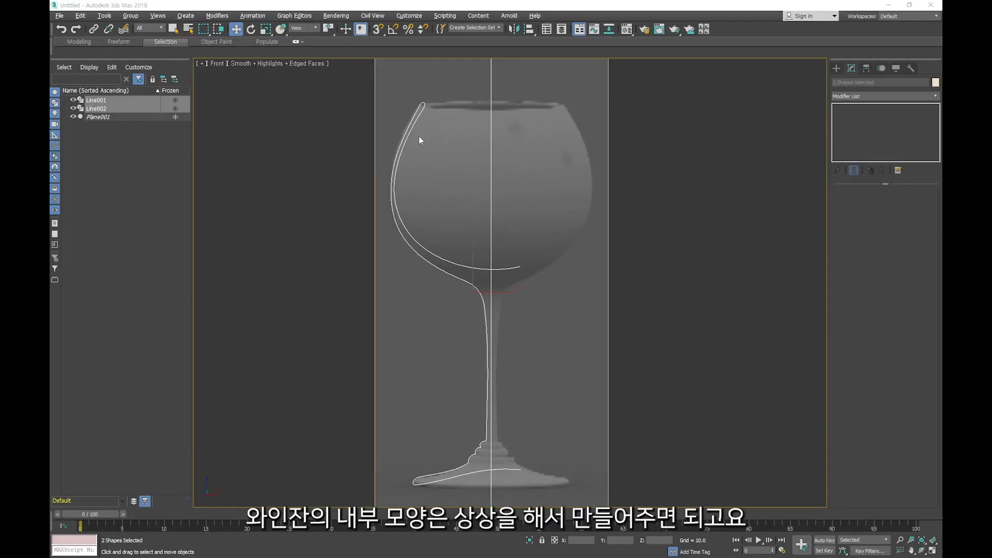
- Select the vertical centre line and the glass profile alternately to compare them as separate shapes
{"action": "left_click", "coordinate": [548, 269]}
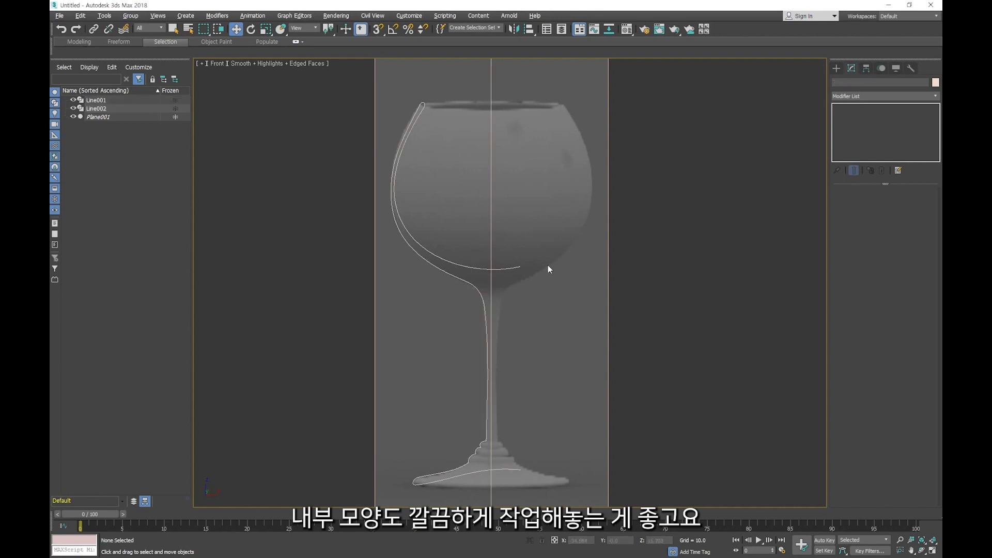
{"action": "left_click", "coordinate": [493, 238]}
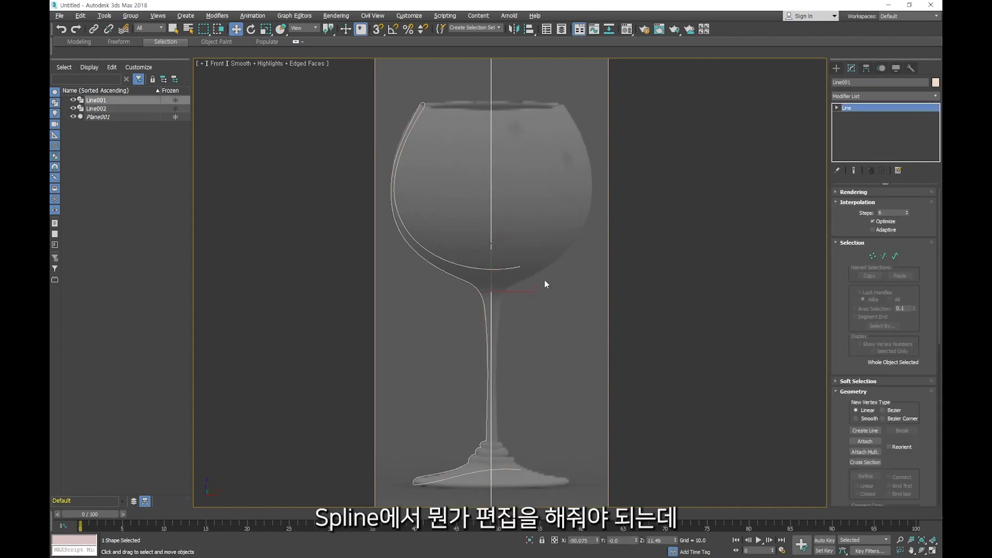
{"action": "left_click", "coordinate": [532, 292]}
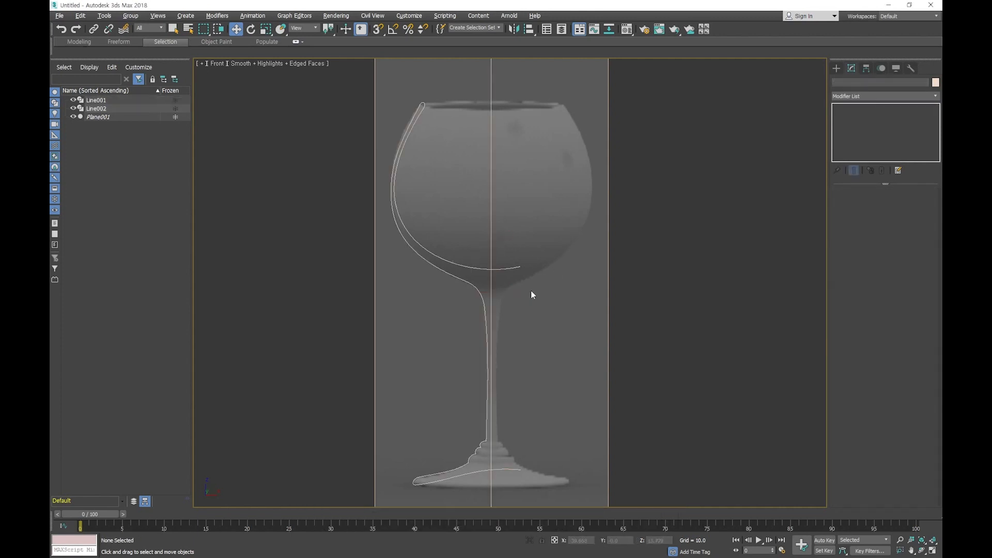
{"action": "left_click", "coordinate": [484, 268]}
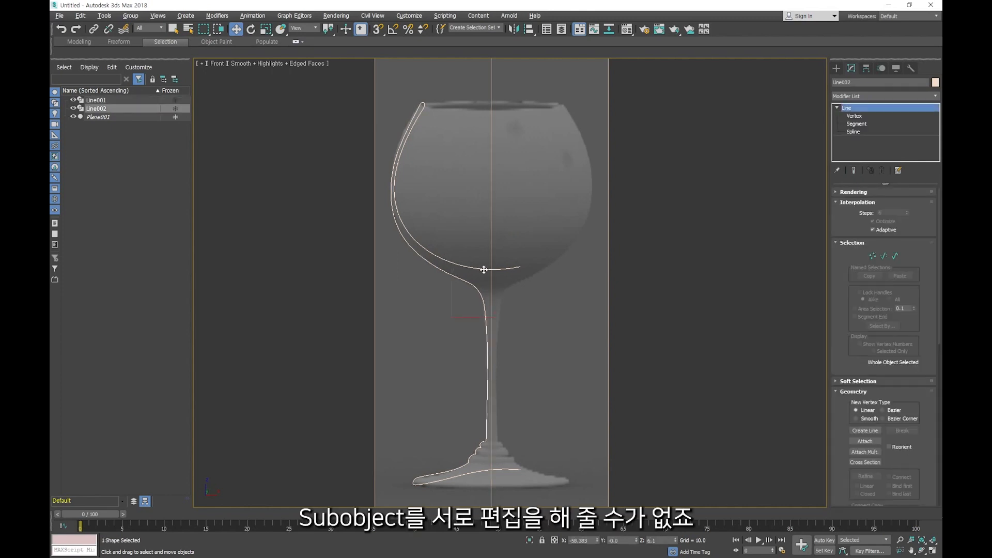
{"action": "left_click", "coordinate": [491, 260]}
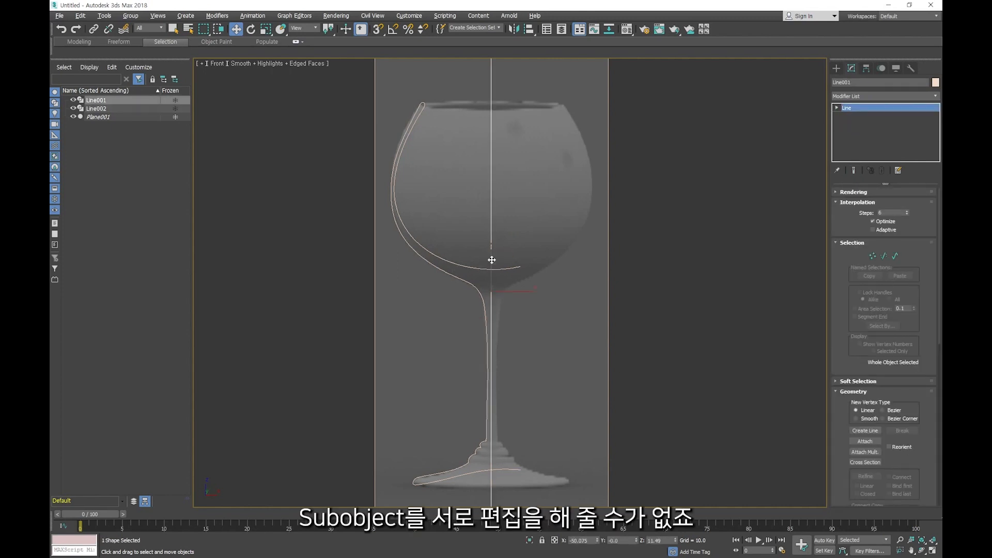
{"action": "left_click", "coordinate": [480, 268]}
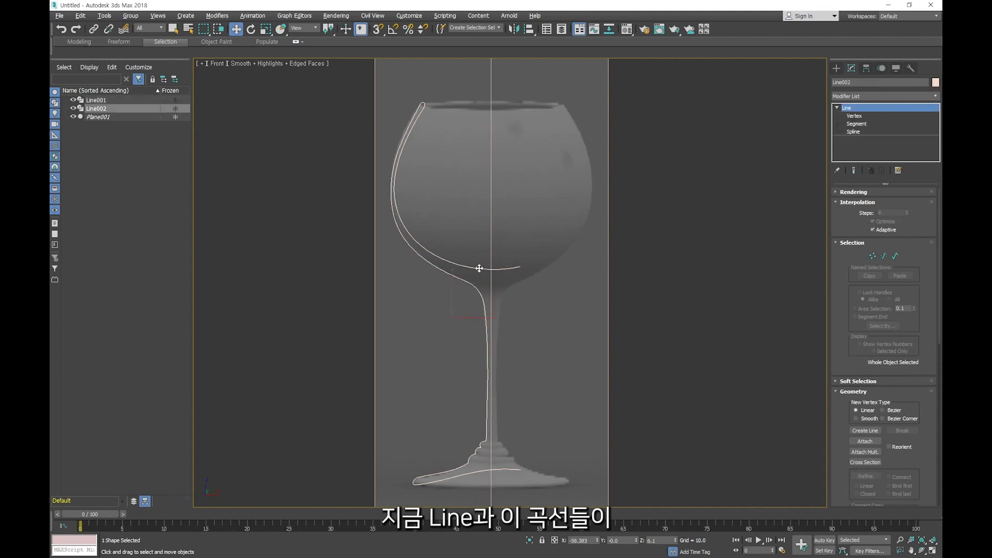
{"action": "left_click", "coordinate": [490, 256]}
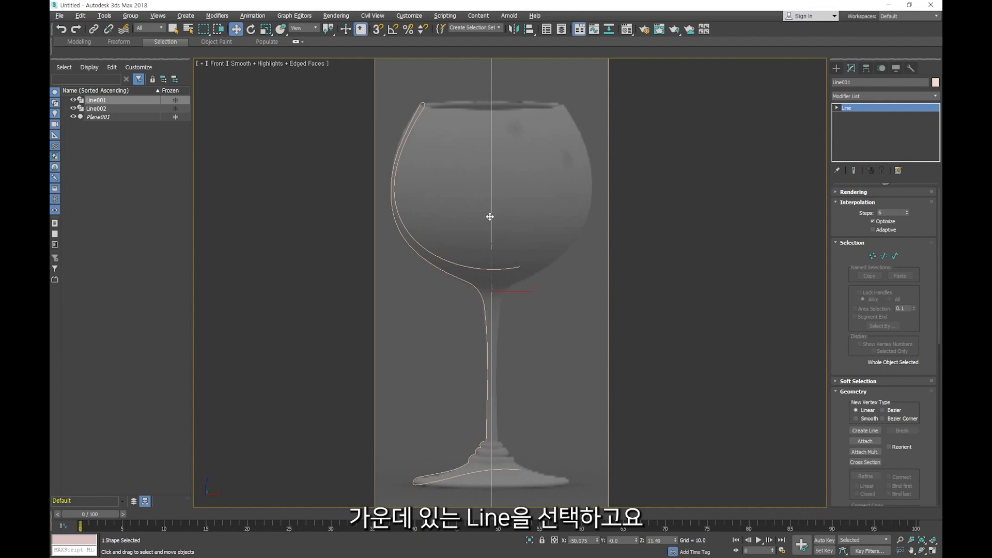
{"action": "left_click", "coordinate": [480, 291]}
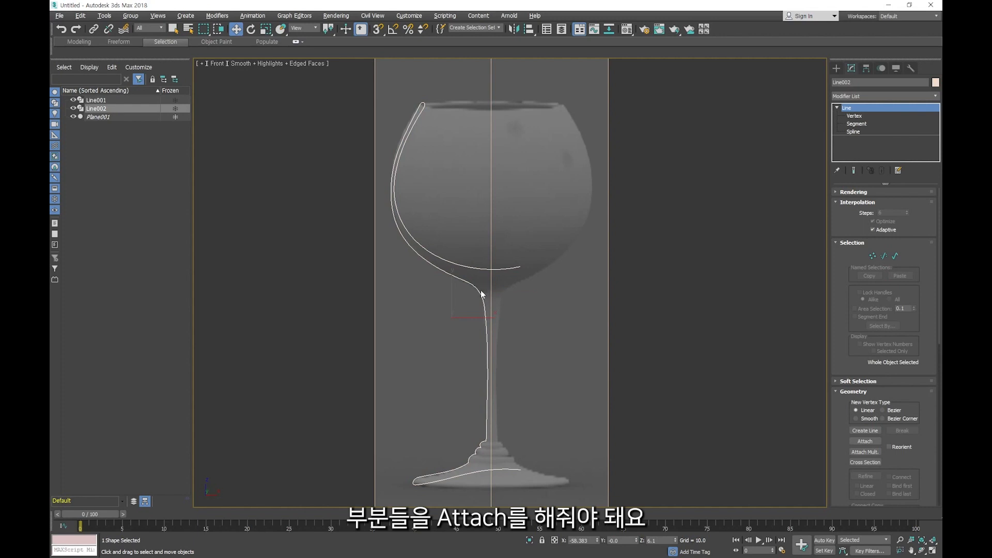
- Show the transform gizmo and compare the pivot positions of the centre line and the glass profile
{"action": "left_click", "coordinate": [490, 244]}
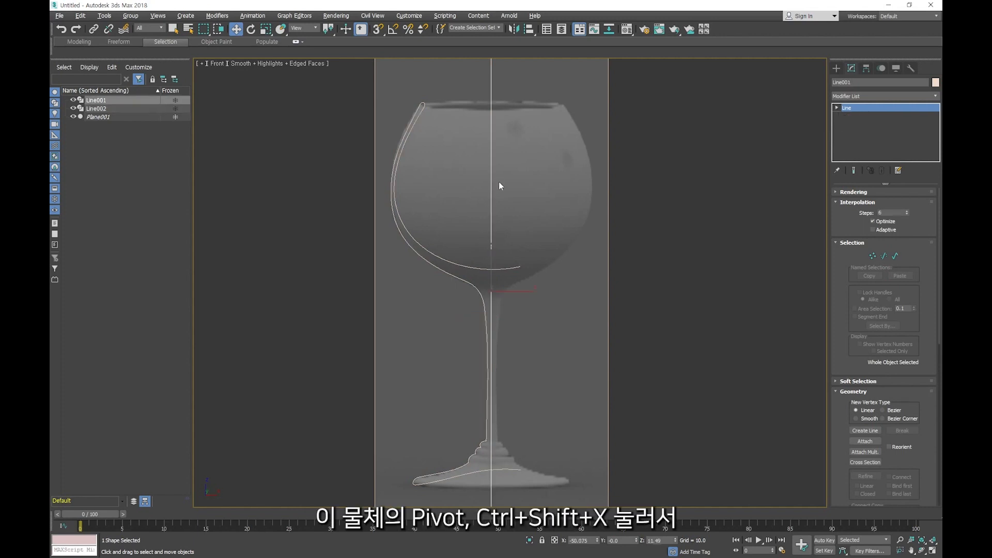
{"action": "scroll", "coordinate": [500, 185], "scroll_direction": "down", "scroll_amount": 2}
{"action": "key", "text": "ctrl+shift+x"}
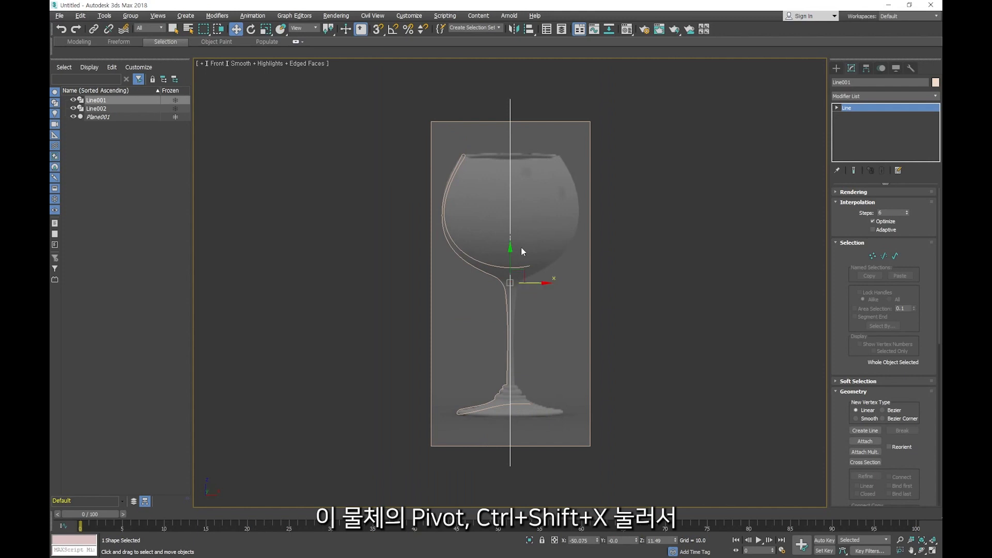
{"action": "scroll", "coordinate": [511, 272], "scroll_direction": "up", "scroll_amount": 2}
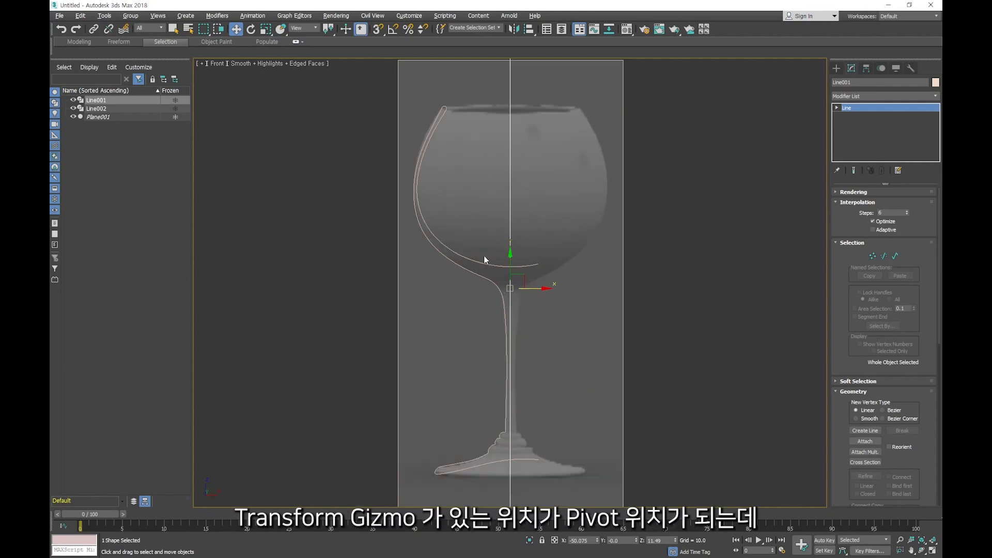
{"action": "left_click", "coordinate": [496, 286]}
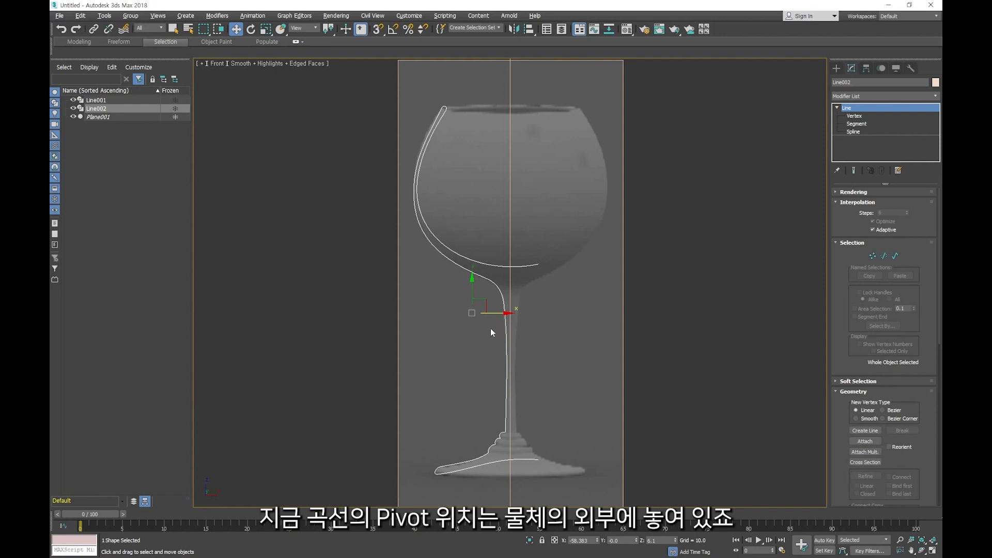
{"action": "left_click", "coordinate": [508, 310]}
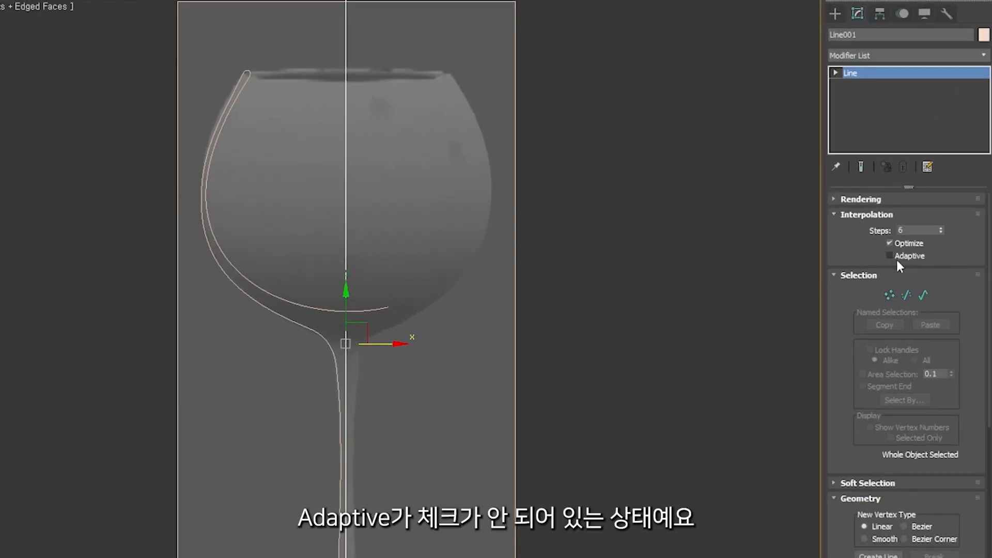
- Try attaching the glass profile to the centre line with Adaptive interpolation off, and undo the attachment
{"action": "scroll", "coordinate": [840, 453], "scroll_direction": "down", "scroll_amount": 3}
{"action": "left_click", "coordinate": [879, 413]}
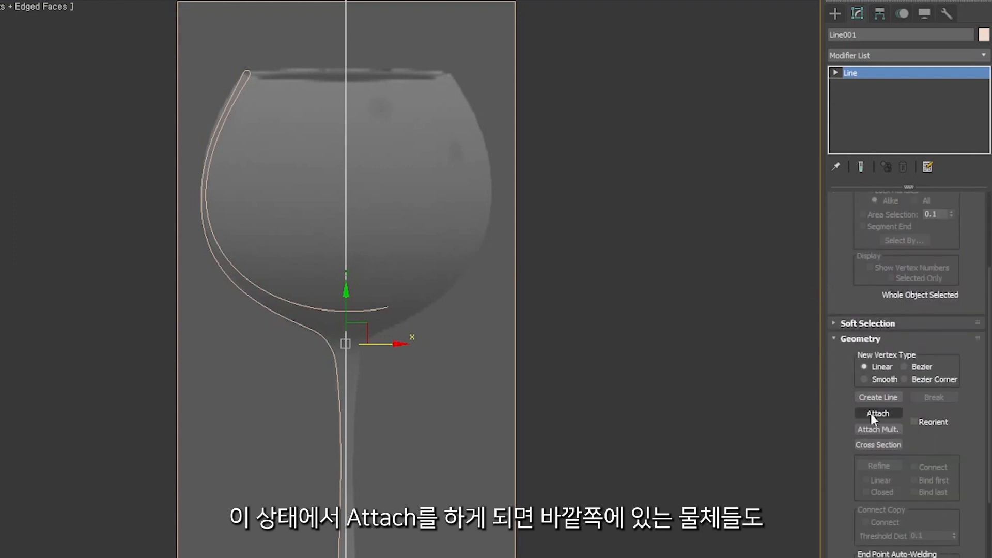
{"action": "left_click", "coordinate": [328, 339]}
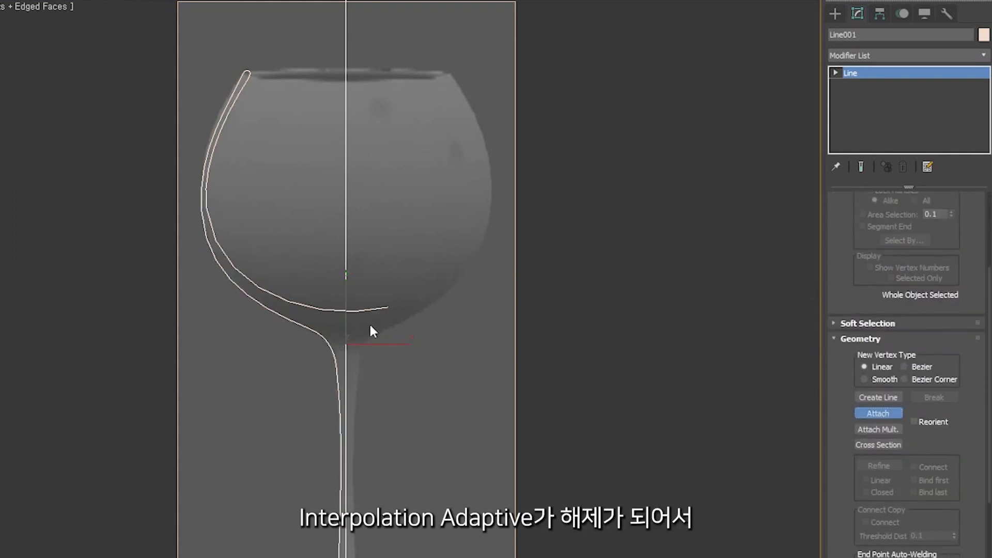
{"action": "scroll", "coordinate": [225, 262], "scroll_direction": "up", "scroll_amount": 4}
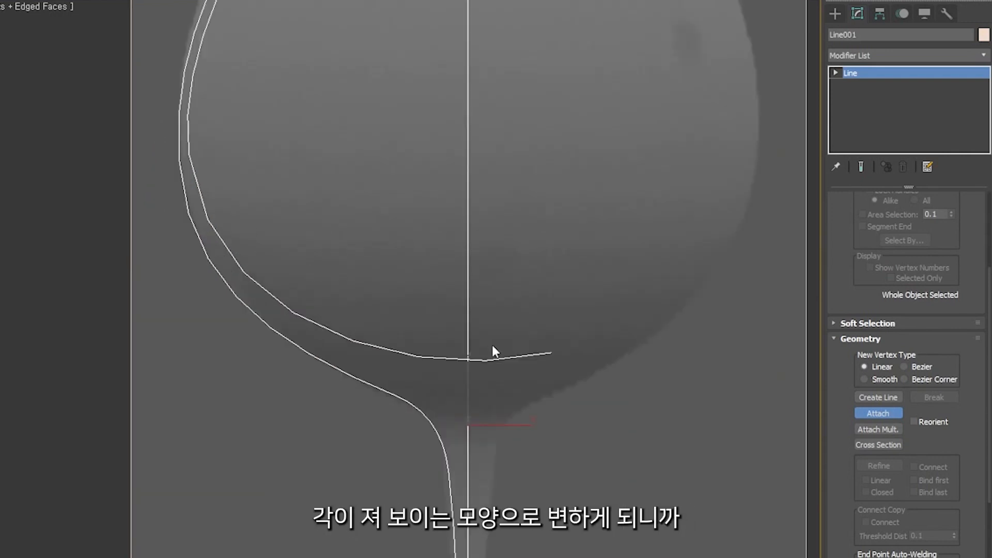
{"action": "key", "text": "ctrl+z"}
{"action": "scroll", "coordinate": [424, 341], "scroll_direction": "down", "scroll_amount": 5}
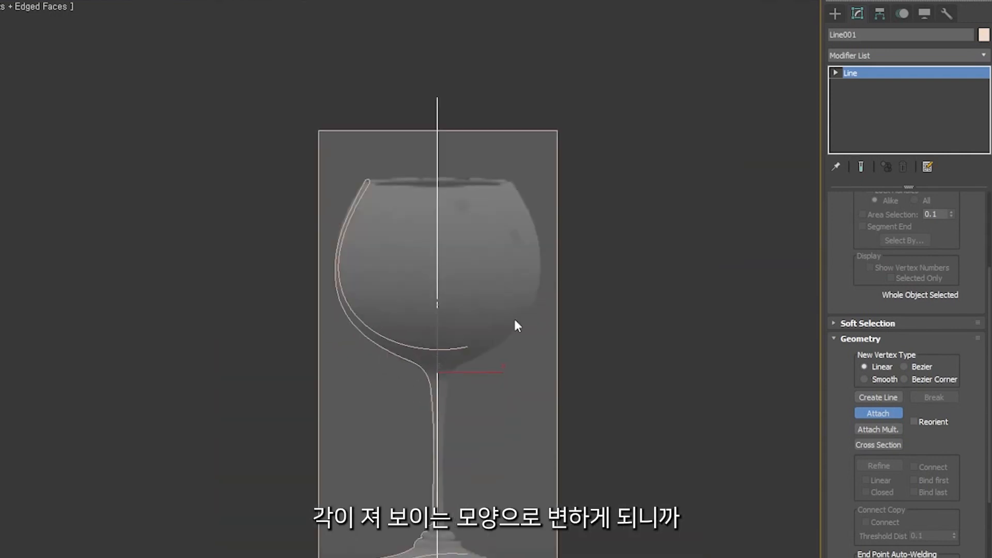
{"action": "right_click", "coordinate": [675, 338]}
- Enable Adaptive interpolation on the centre line and attach the glass profile to it
{"action": "left_click_drag", "start_coordinate": [475, 69], "coordinate": [403, 111]}
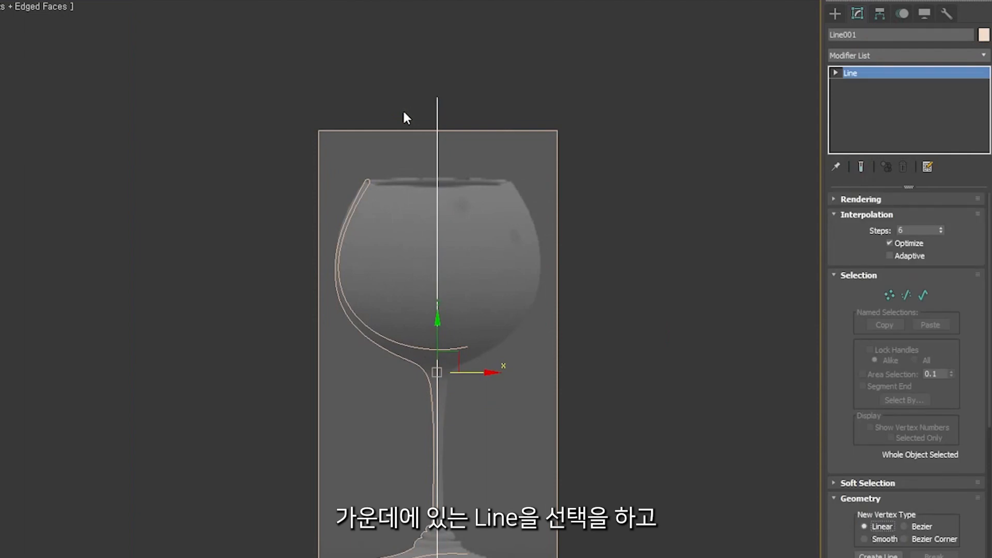
{"action": "left_click", "coordinate": [893, 256]}
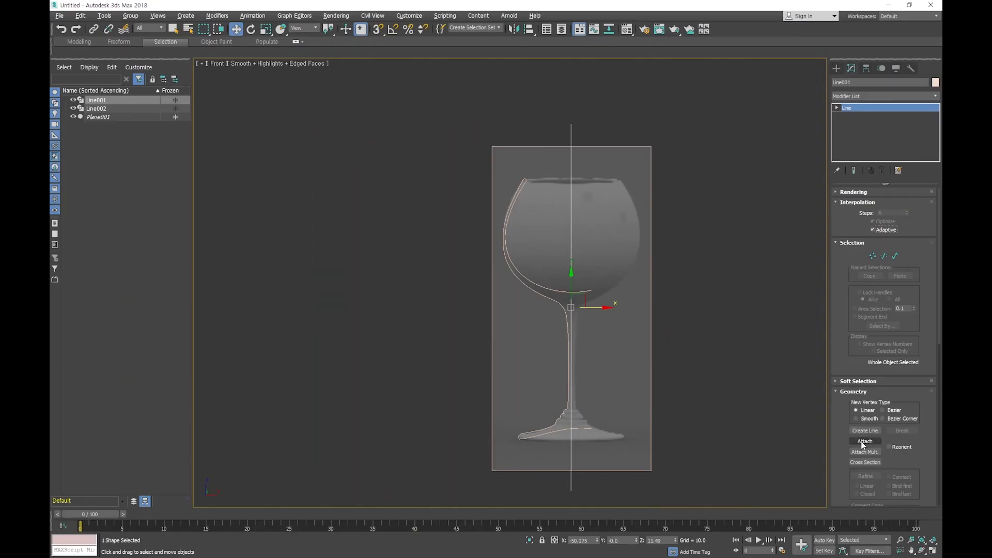
{"action": "left_click", "coordinate": [864, 441]}
{"action": "left_click", "coordinate": [562, 299]}
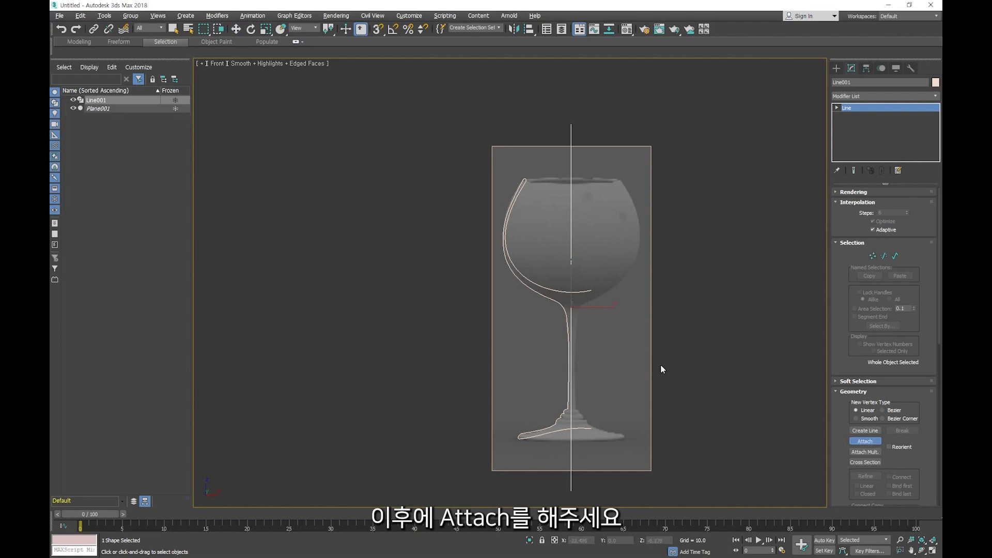
{"action": "key", "text": "w"}
{"action": "scroll", "coordinate": [607, 367], "scroll_direction": "up", "scroll_amount": 3}
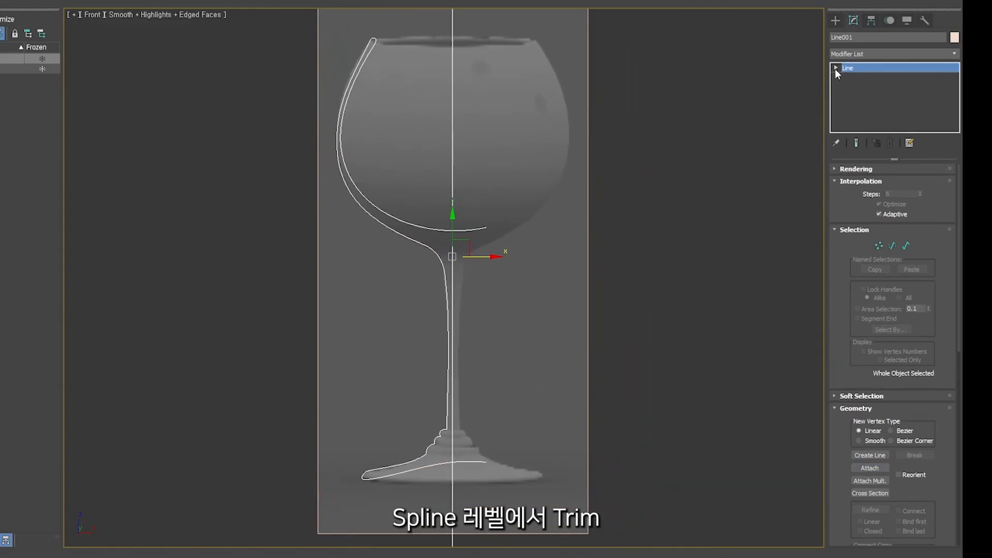
- Trim, at Spline level, the centre line above the bowl's inner curve and below the base, and both profile ends overshooting the axis
{"action": "left_click", "coordinate": [836, 108]}
{"action": "left_click", "coordinate": [849, 131]}
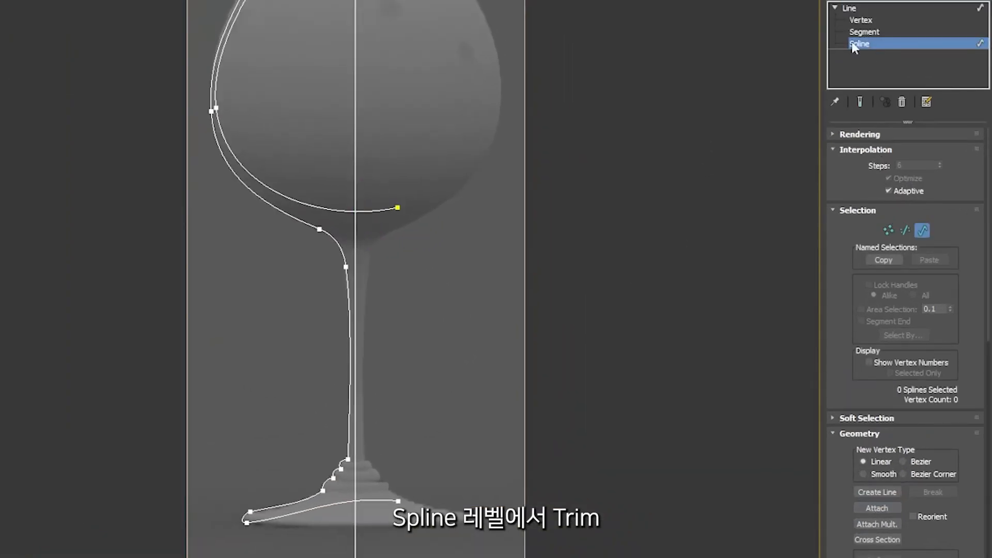
{"action": "scroll", "coordinate": [852, 326], "scroll_direction": "down", "scroll_amount": 10}
{"action": "left_click", "coordinate": [878, 551]}
{"action": "left_click", "coordinate": [355, 188]}
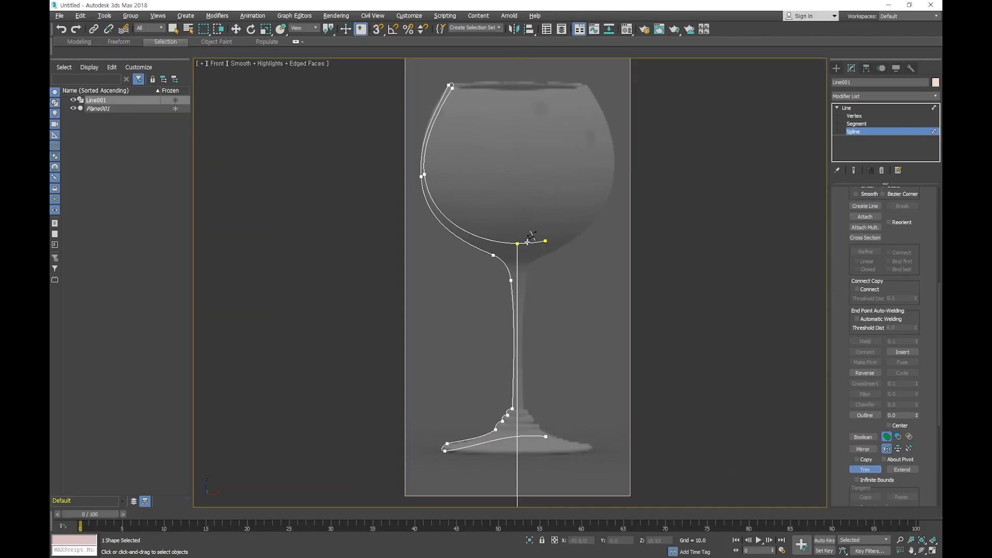
{"action": "left_click", "coordinate": [527, 242]}
{"action": "left_click", "coordinate": [530, 437]}
{"action": "left_click", "coordinate": [518, 445]}
{"action": "key", "text": "w"}
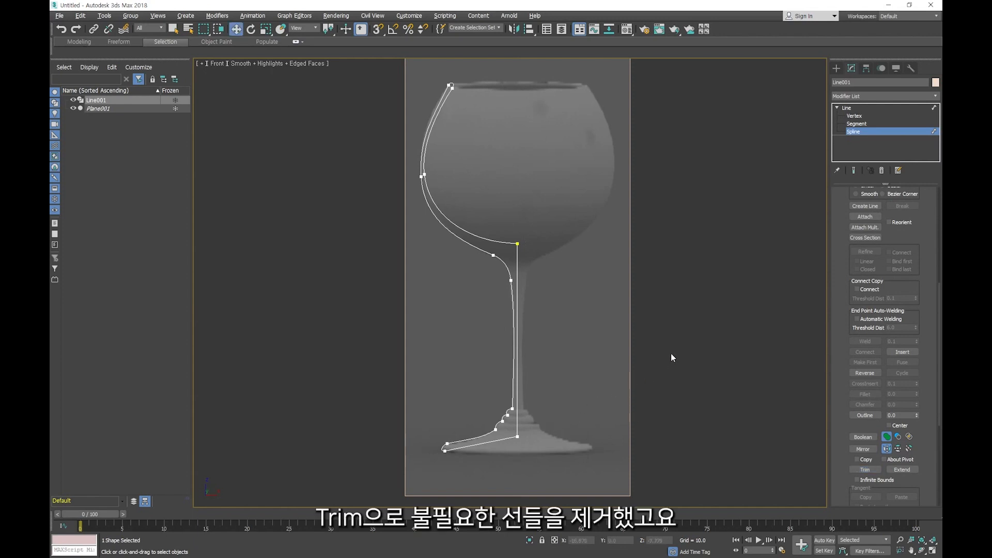
- Weld the overlapping vertices where the centre line meets the bowl's inner curve and the base's underside
{"action": "key", "text": "1"}
{"action": "left_click", "coordinate": [517, 243]}
{"action": "left_click_drag", "start_coordinate": [529, 231], "coordinate": [526, 196]}
{"action": "right_click", "coordinate": [527, 196]}
{"action": "left_click", "coordinate": [545, 275]}
{"action": "left_click", "coordinate": [516, 243]}
{"action": "left_click_drag", "start_coordinate": [517, 443], "coordinate": [516, 440]}
{"action": "left_click", "coordinate": [869, 341]}
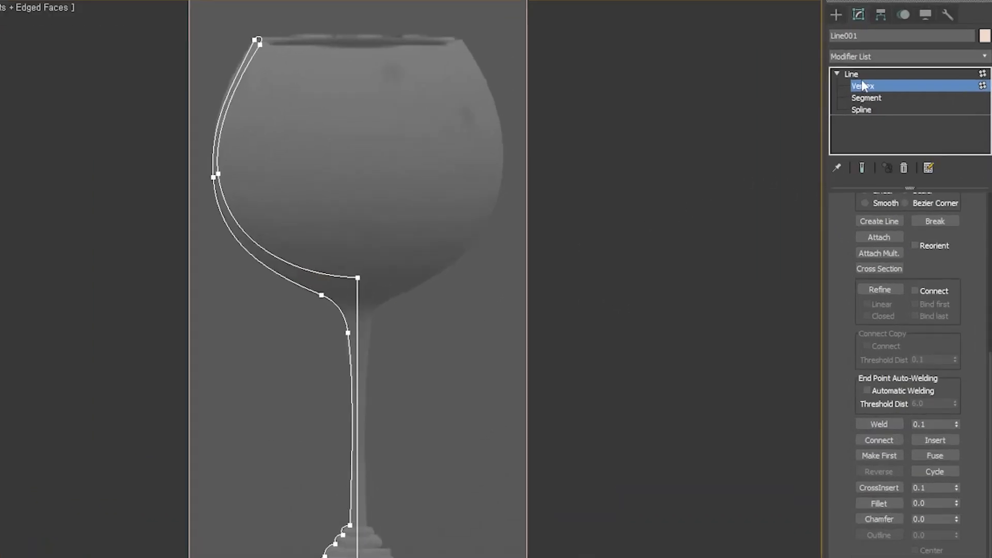
- Leave the sub-object level and apply a Lathe modifier to the closed half-profile
{"action": "left_click", "coordinate": [850, 108]}
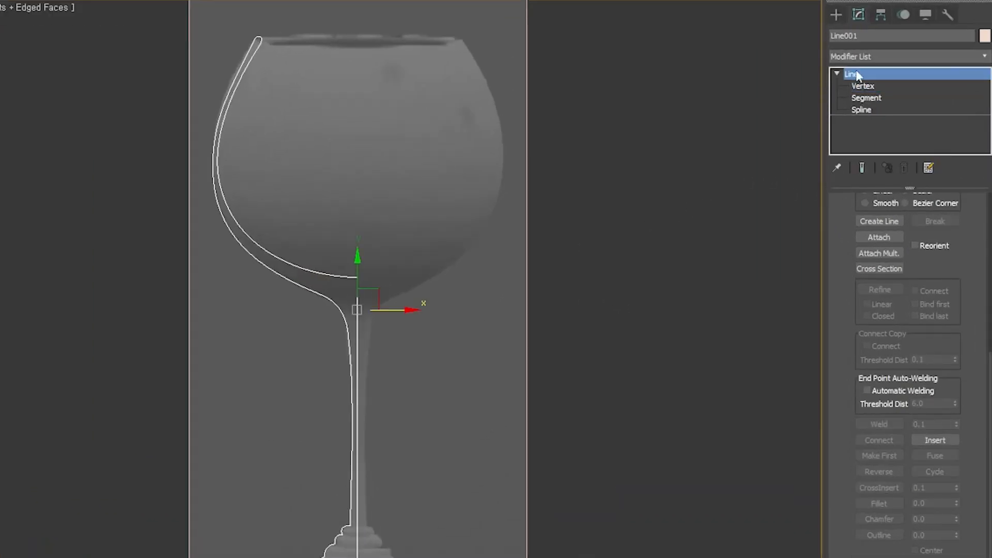
{"action": "left_click", "coordinate": [880, 55]}
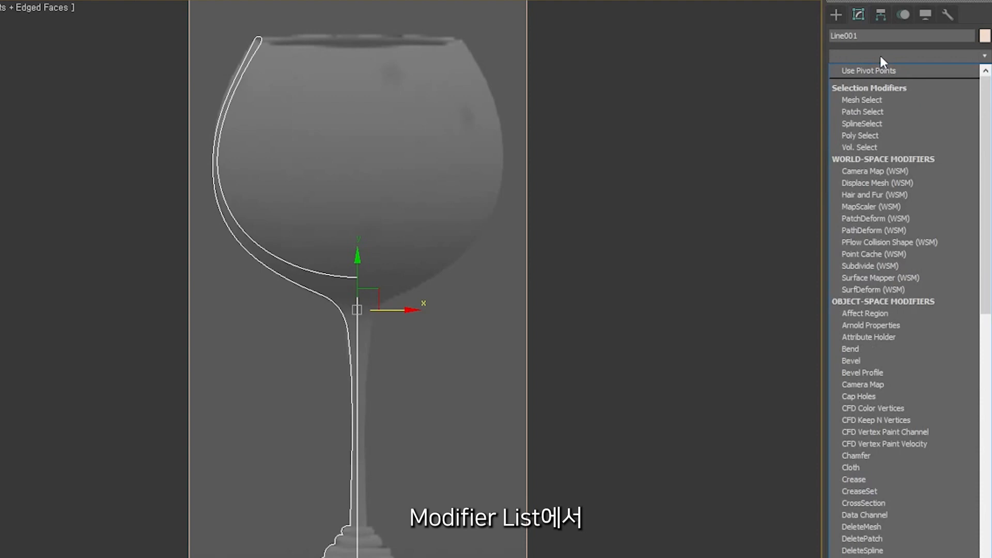
{"action": "type", "text": "la"}
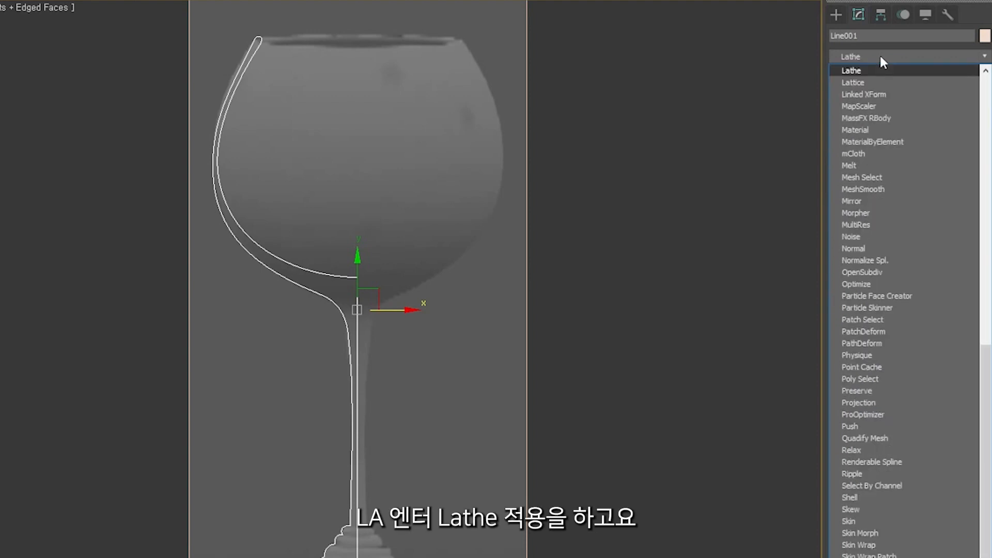
{"action": "key", "text": "Return"}
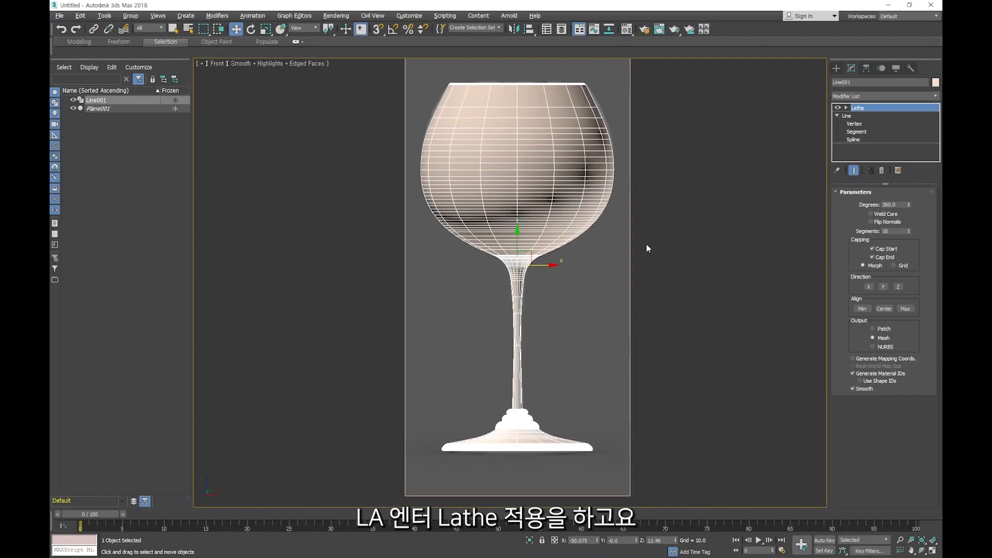
- Show the lathed glass with edged faces in the Perspective view and set the Lathe's segments to 64
{"action": "key", "text": "alt+w"}
{"action": "key", "text": "alt+w"}
{"action": "mouse_move", "coordinate": [549, 318]}
{"action": "middle_mouse_down"}
{"action": "mouse_move", "coordinate": [544, 333]}
{"action": "mouse_move", "coordinate": [554, 308]}
{"action": "middle_mouse_up"}
{"action": "scroll", "coordinate": [529, 304], "scroll_direction": "up", "scroll_amount": 3}
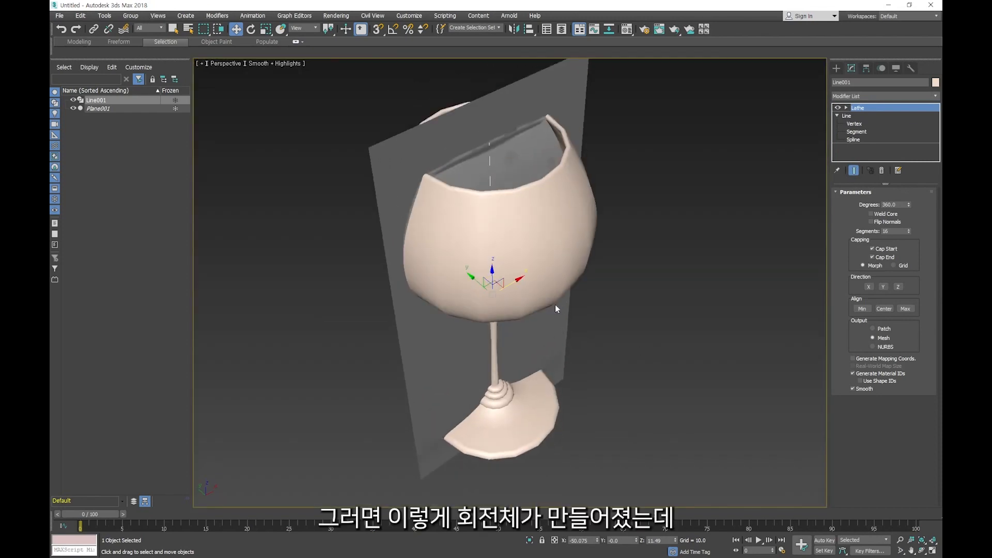
{"action": "key", "text": "F4"}
{"action": "middle_click_drag", "start_coordinate": [562, 321], "coordinate": [596, 295], "text": "alt"}
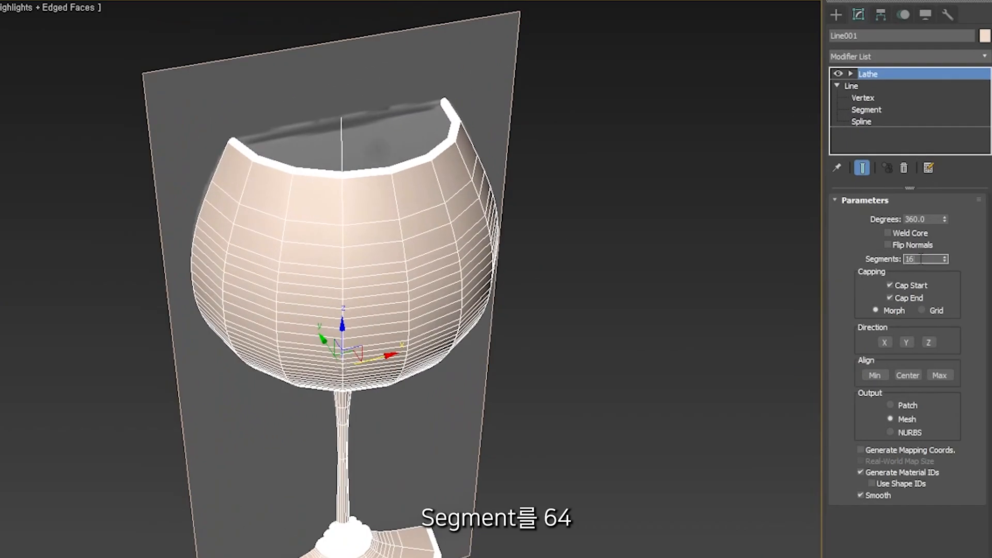
{"action": "type", "text": "64"}
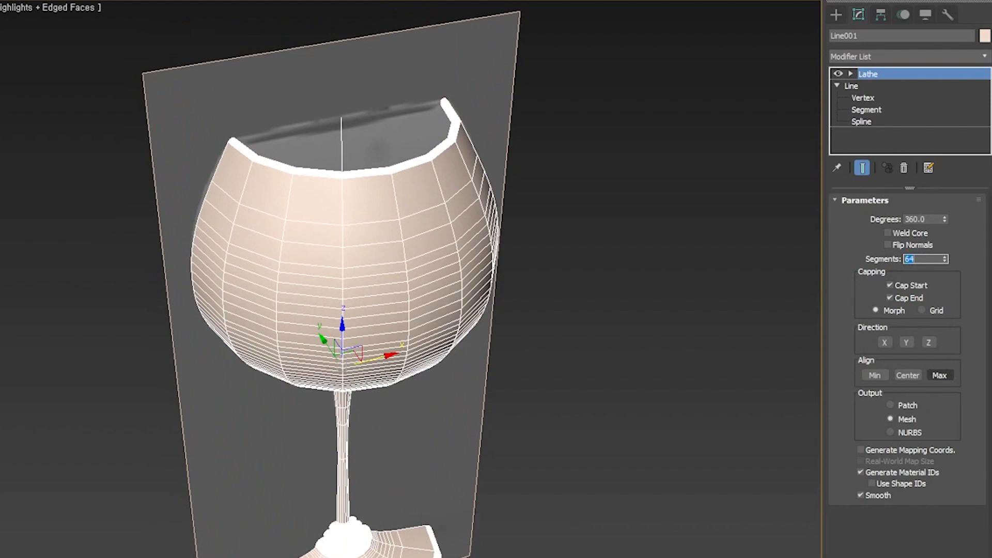
{"action": "key", "text": "Return"}
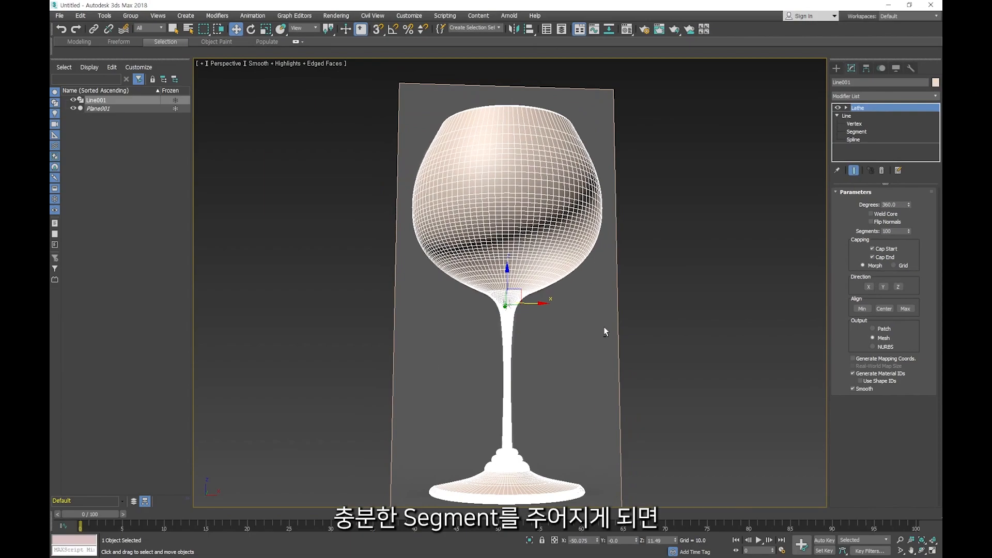
- Deselect the glass and hide all frozen objects so the reference plane is out of the Perspective view
{"action": "middle_click_drag", "start_coordinate": [642, 349], "coordinate": [610, 372], "text": "alt"}
{"action": "left_click", "coordinate": [694, 228]}
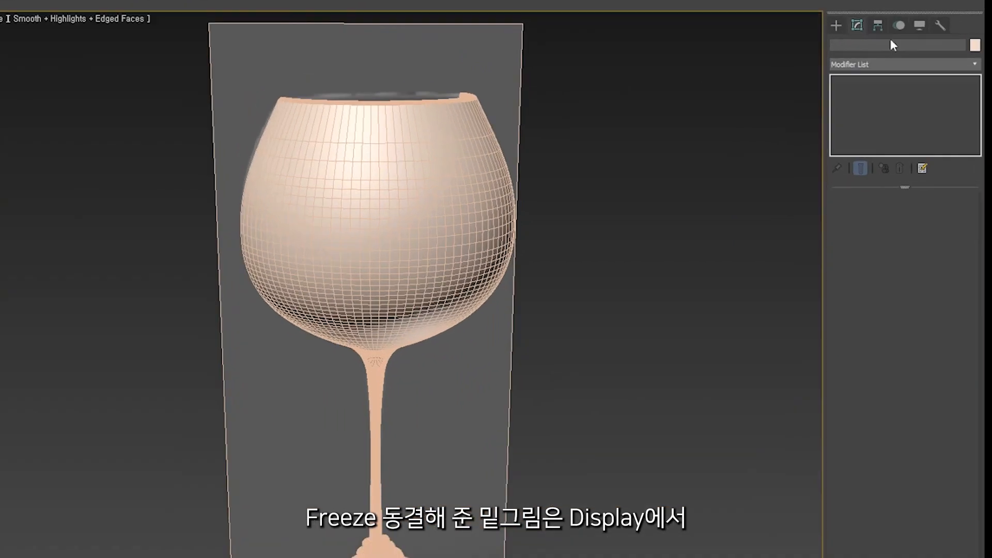
{"action": "left_click", "coordinate": [896, 68]}
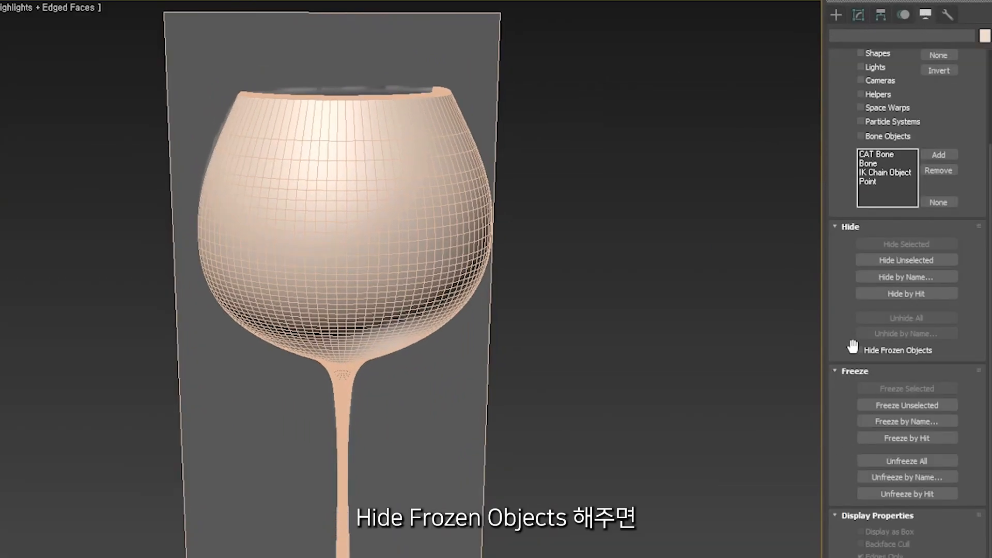
{"action": "left_click", "coordinate": [859, 349]}
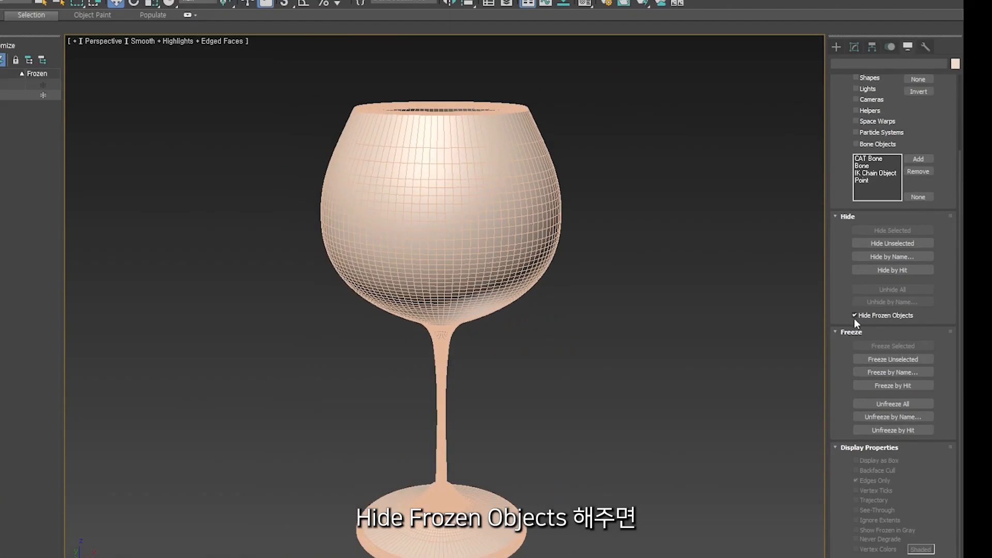
- Select the glass, turn off its edged faces display, and examine the shading at the centre of the bowl's interior
{"action": "left_click", "coordinate": [332, 283]}
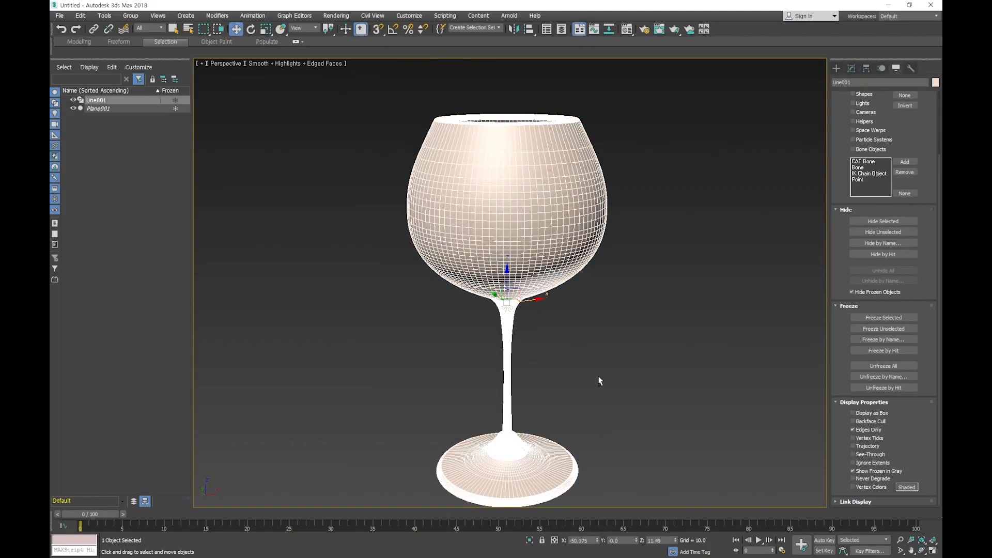
{"action": "middle_click_drag", "start_coordinate": [600, 381], "coordinate": [604, 392], "text": "alt"}
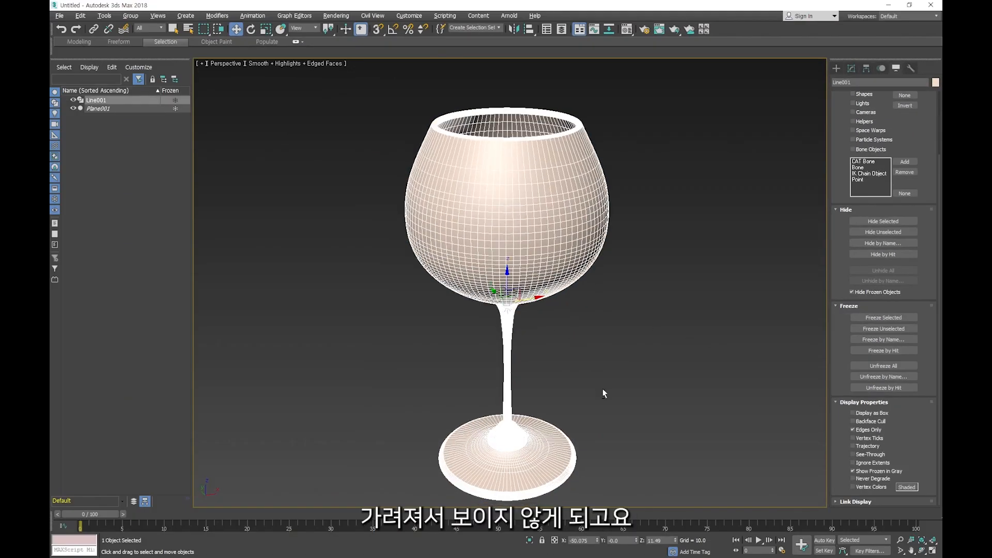
{"action": "key", "text": "F4"}
{"action": "middle_click_drag", "start_coordinate": [586, 430], "coordinate": [576, 355], "text": "alt"}
{"action": "middle_click_drag", "start_coordinate": [517, 411], "coordinate": [533, 249], "text": "alt"}
{"action": "scroll", "coordinate": [512, 309], "scroll_direction": "up", "scroll_amount": 5}
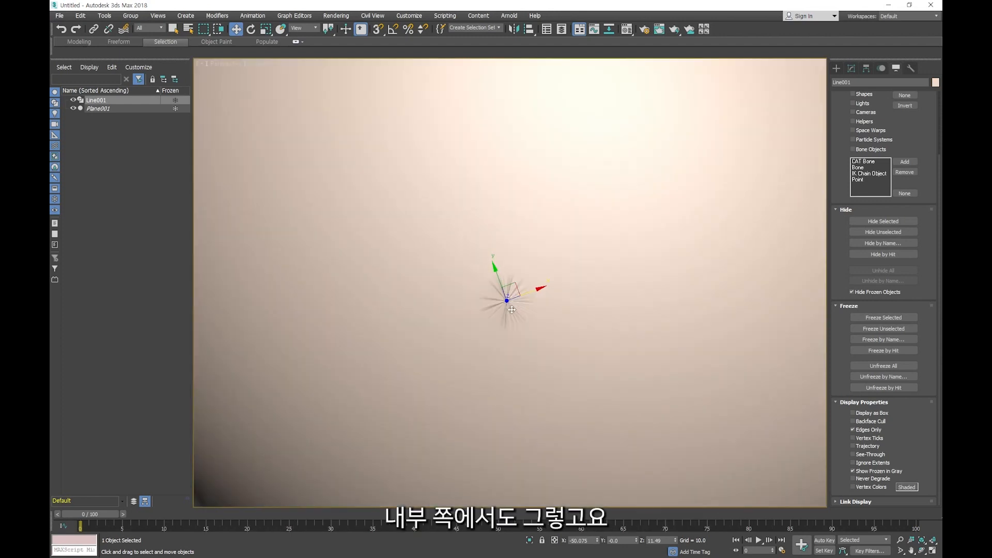
{"action": "scroll", "coordinate": [511, 307], "scroll_direction": "down", "scroll_amount": 5}
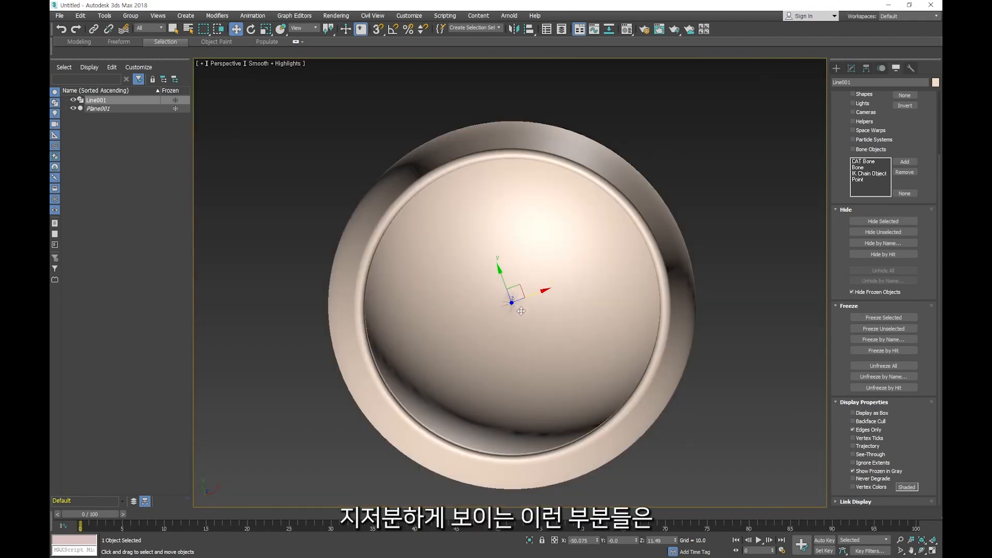
- Enable Weld Core on the glass's Lathe modifier to clean up the pinched shading along the axis
{"action": "scroll", "coordinate": [520, 309], "scroll_direction": "up", "scroll_amount": 3}
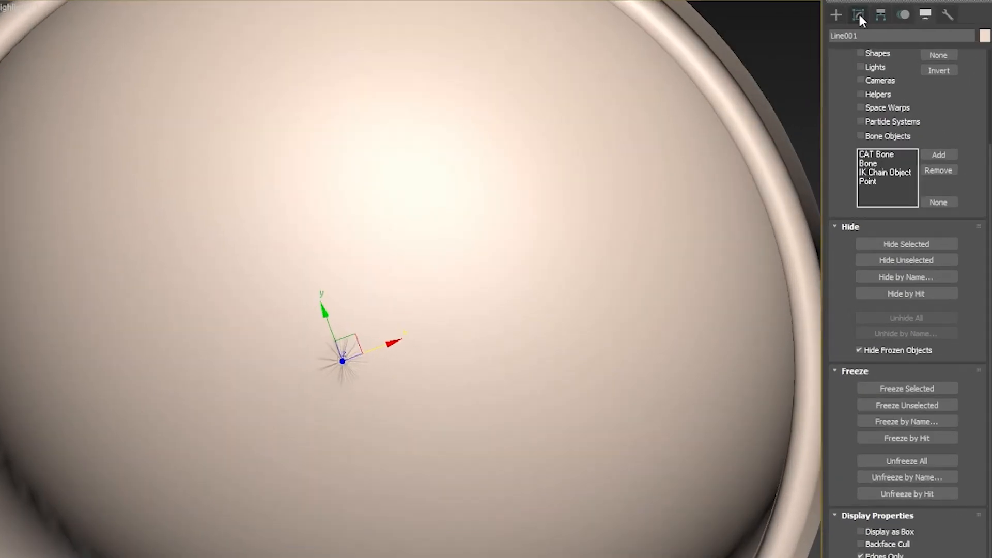
{"action": "left_click", "coordinate": [852, 68]}
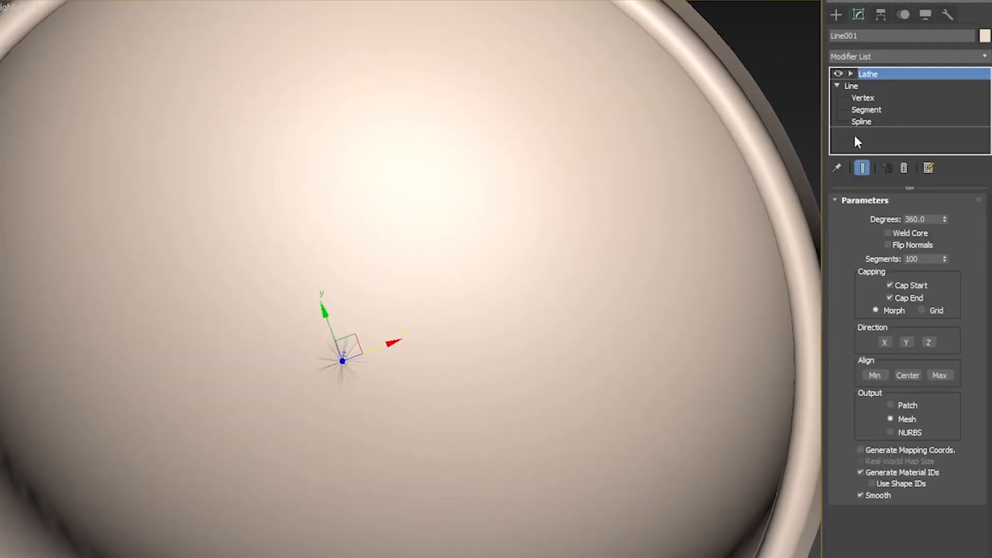
{"action": "left_click", "coordinate": [888, 233]}
{"action": "scroll", "coordinate": [585, 297], "scroll_direction": "down", "scroll_amount": 5}
{"action": "middle_click_drag", "start_coordinate": [585, 296], "coordinate": [558, 214], "text": "alt"}
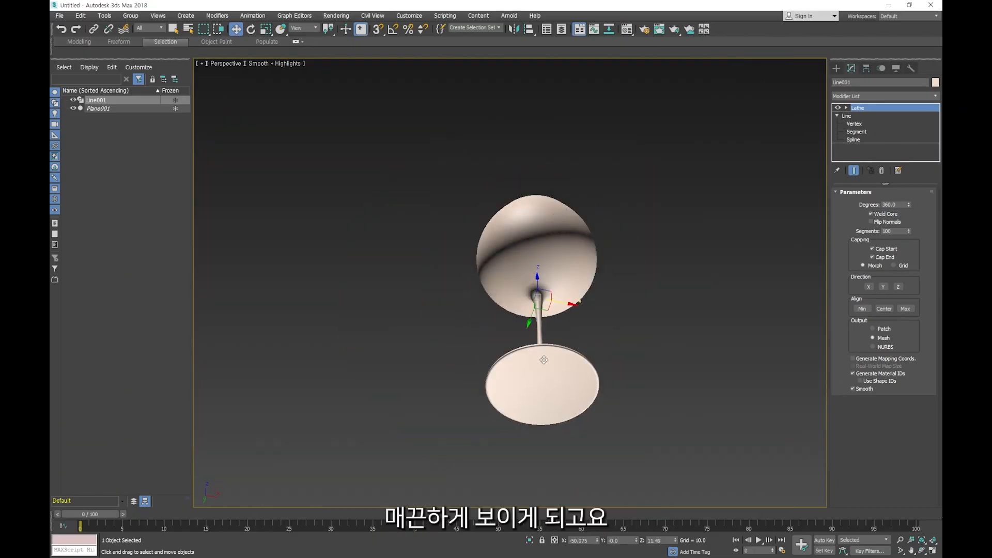
{"action": "mouse_move", "coordinate": [544, 360]}
{"action": "middle_mouse_down", "text": "alt"}
{"action": "mouse_move", "coordinate": [556, 334]}
{"action": "mouse_move", "coordinate": [555, 383]}
{"action": "mouse_move", "coordinate": [569, 339]}
{"action": "mouse_move", "coordinate": [566, 365]}
{"action": "middle_mouse_up", "text": "alt"}
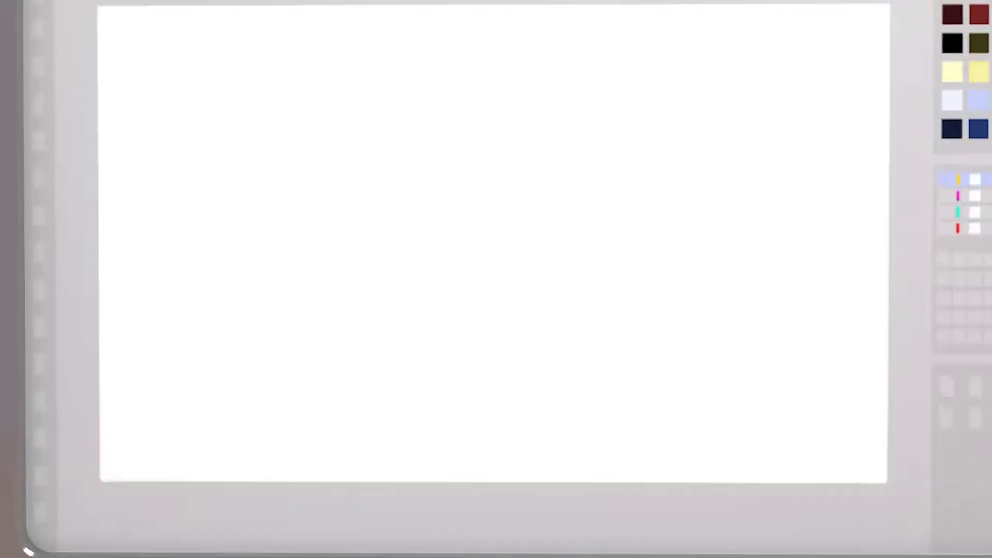